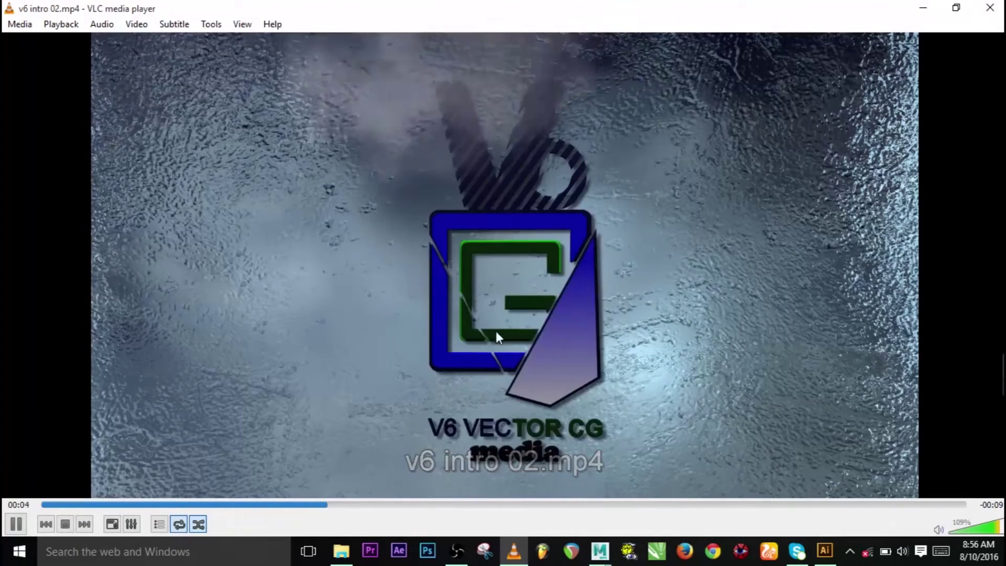
# Step: Pause and resume the V6 intro clip, then play motion graphics.mp4 in VLC
pyautogui.press('space')
pyautogui.press('space')
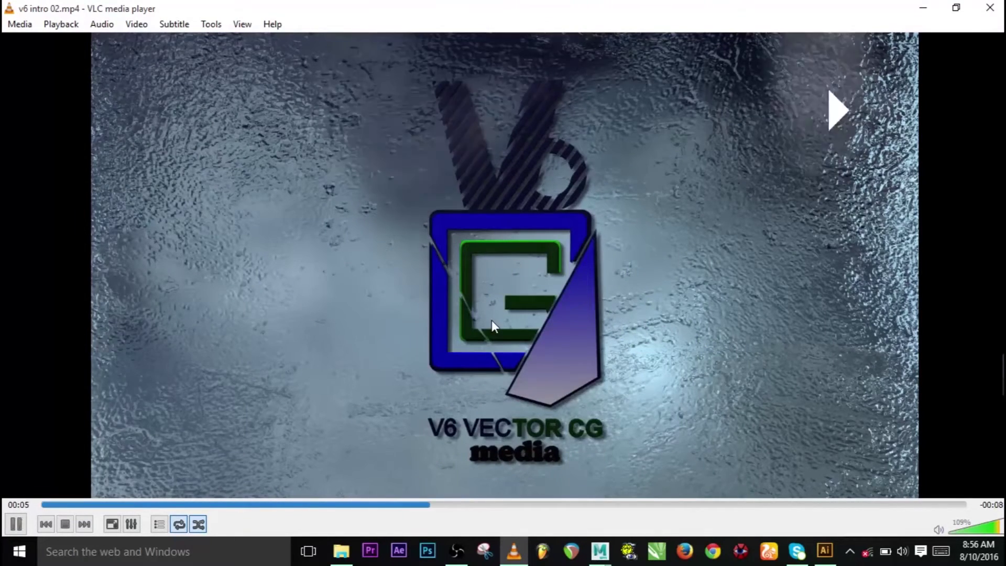
pyautogui.press('space')
pyautogui.press('space')
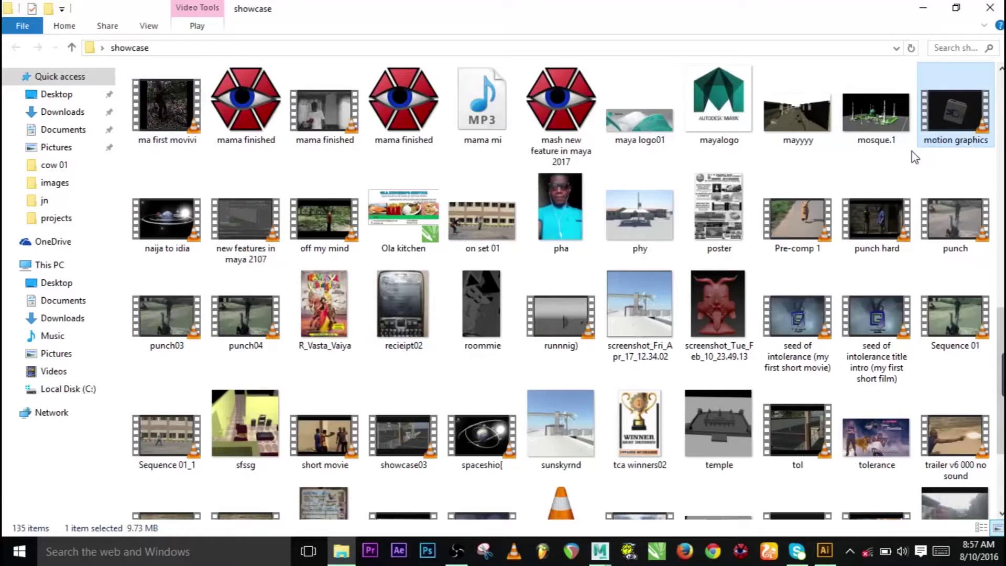
pyautogui.press('Return')
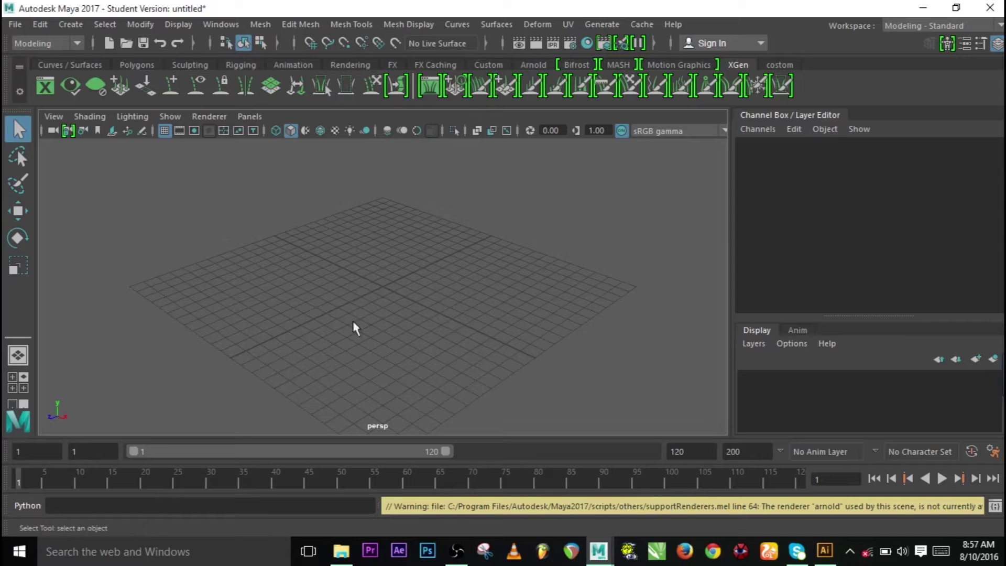
# Step: Switch from the empty Maya 2017 scene to Illustrator showing the nigeriaa.jpg map
pyautogui.click(826, 550)
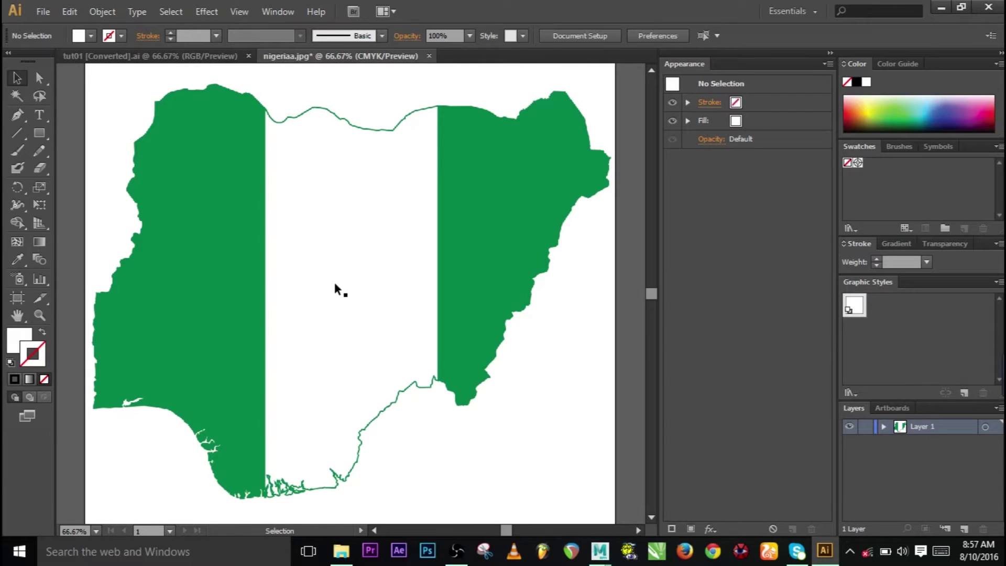
pyautogui.click(149, 55)
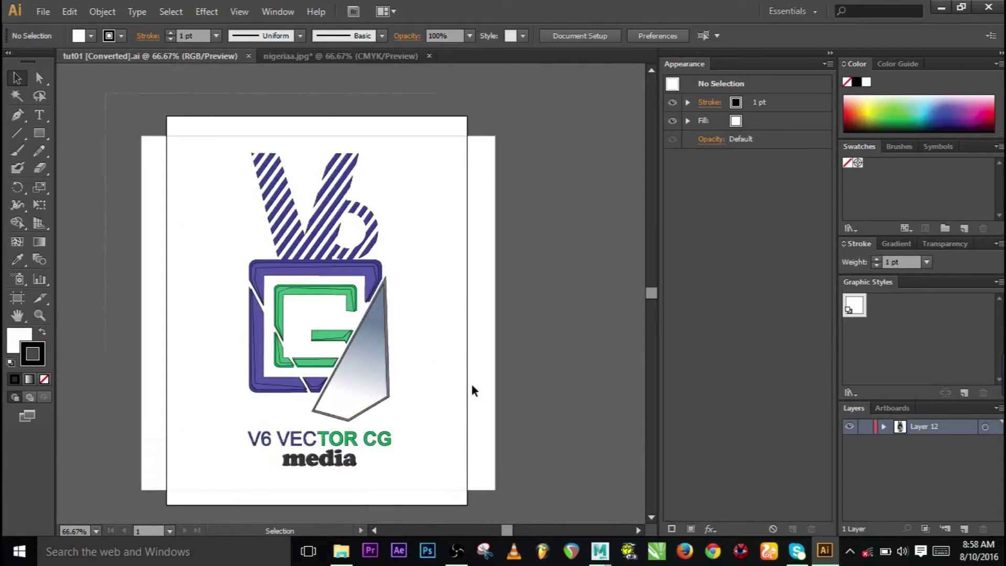
pyautogui.hotkey('ctrl', 'a')
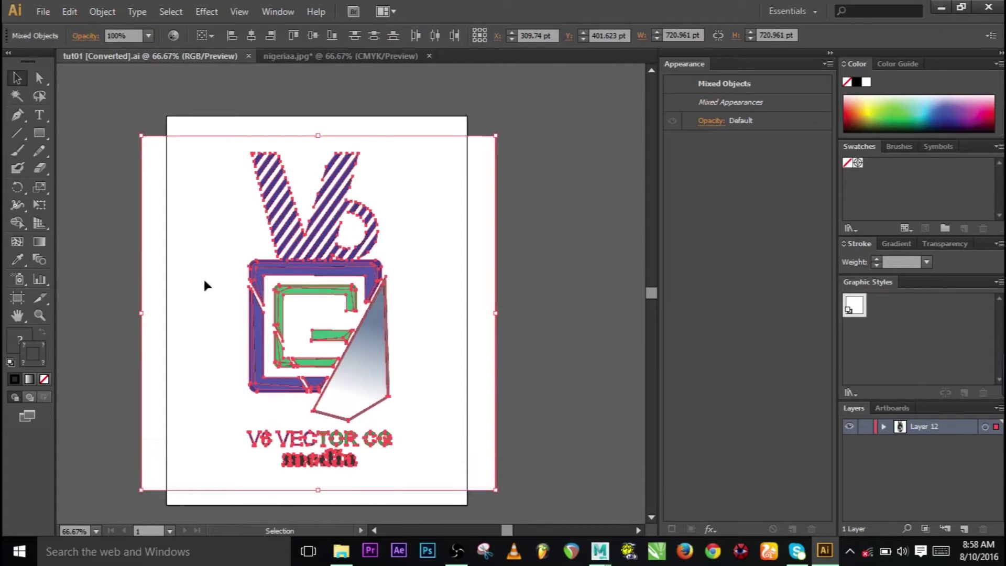
pyautogui.press('z')
pyautogui.moveTo(214, 131); pyautogui.dragTo(392, 281)
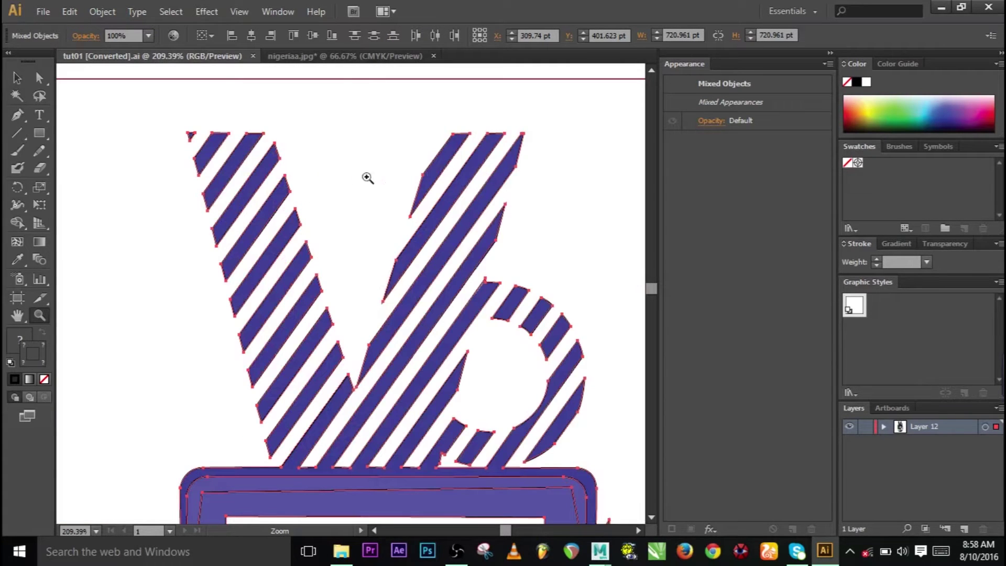
pyautogui.click(343, 55)
pyautogui.click(17, 78)
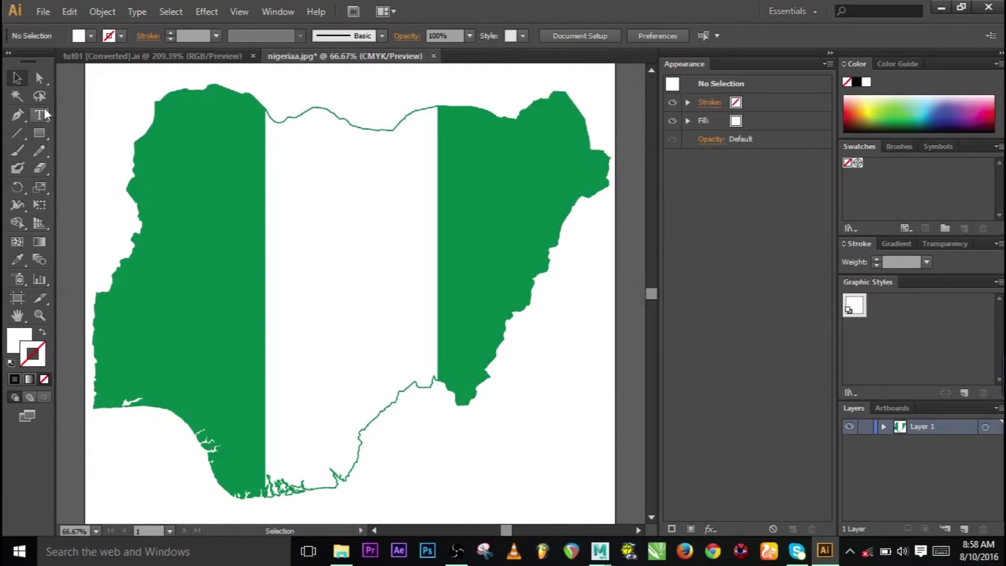
# Step: With the Pen tool, place anchors from the map's left edge along the northern border
pyautogui.click(15, 116)
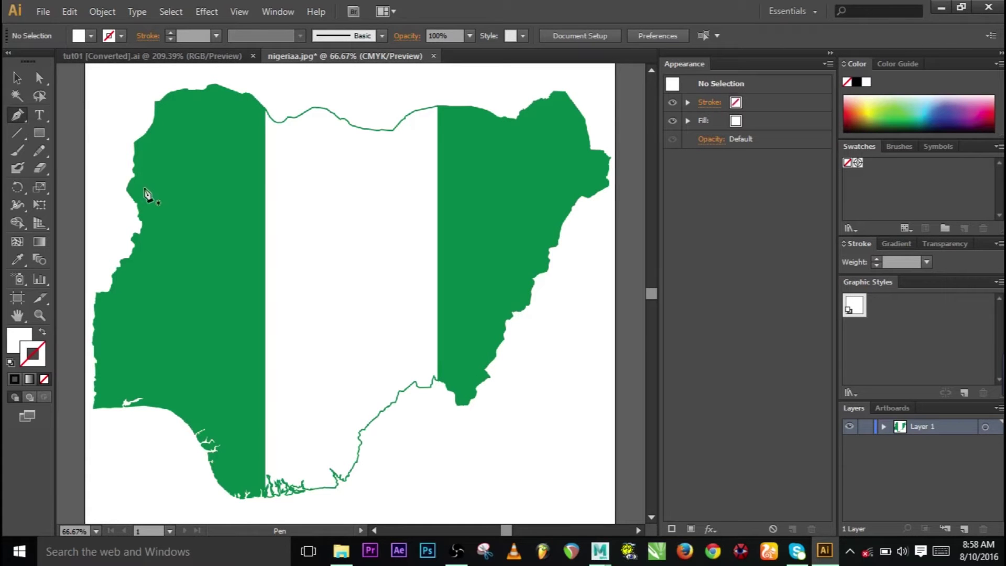
pyautogui.click(133, 142)
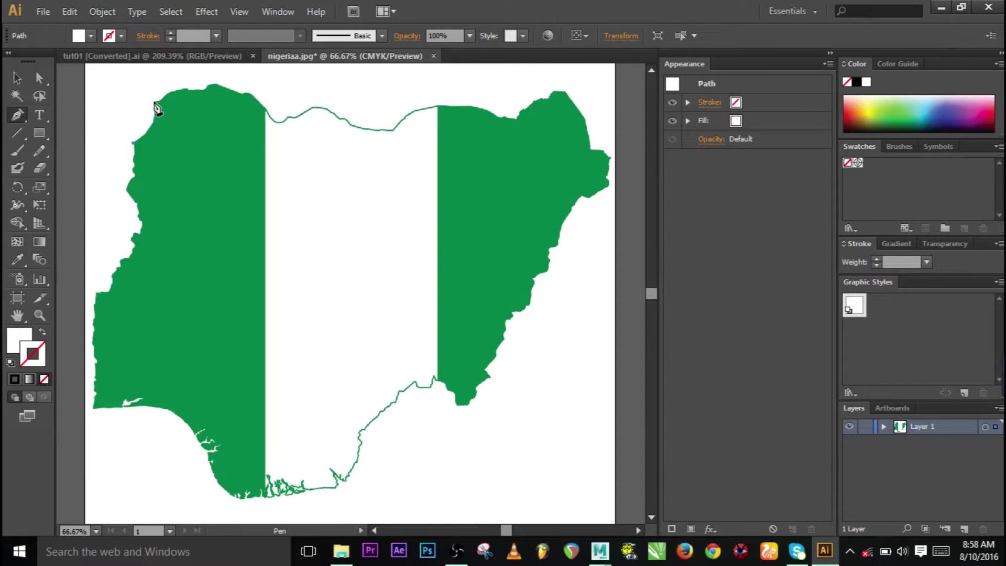
pyautogui.click(155, 101)
pyautogui.moveTo(155, 97); pyautogui.dragTo(152, 121)
pyautogui.click(155, 149)
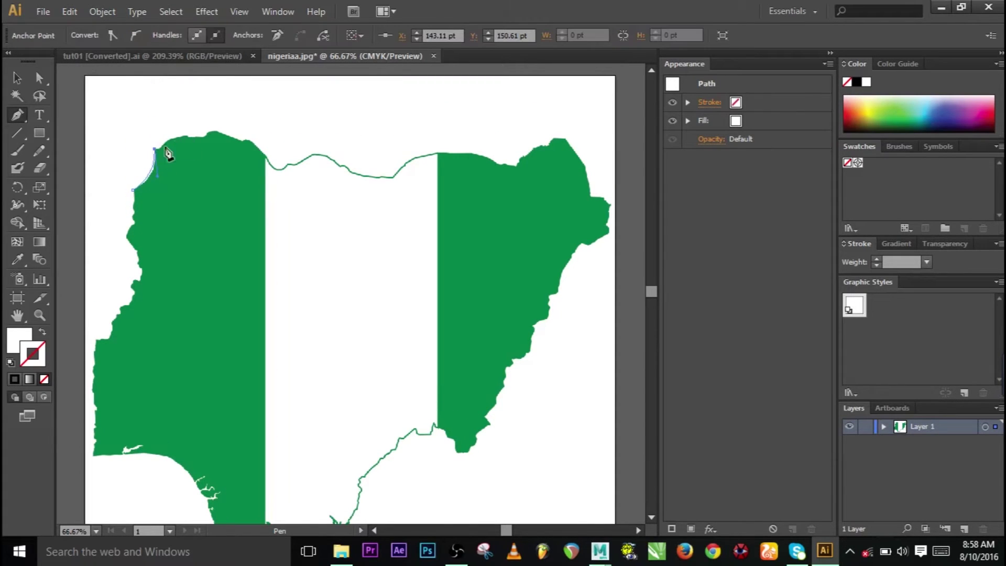
pyautogui.moveTo(166, 136); pyautogui.dragTo(166, 138)
pyautogui.click(182, 134)
pyautogui.moveTo(211, 129); pyautogui.dragTo(213, 127)
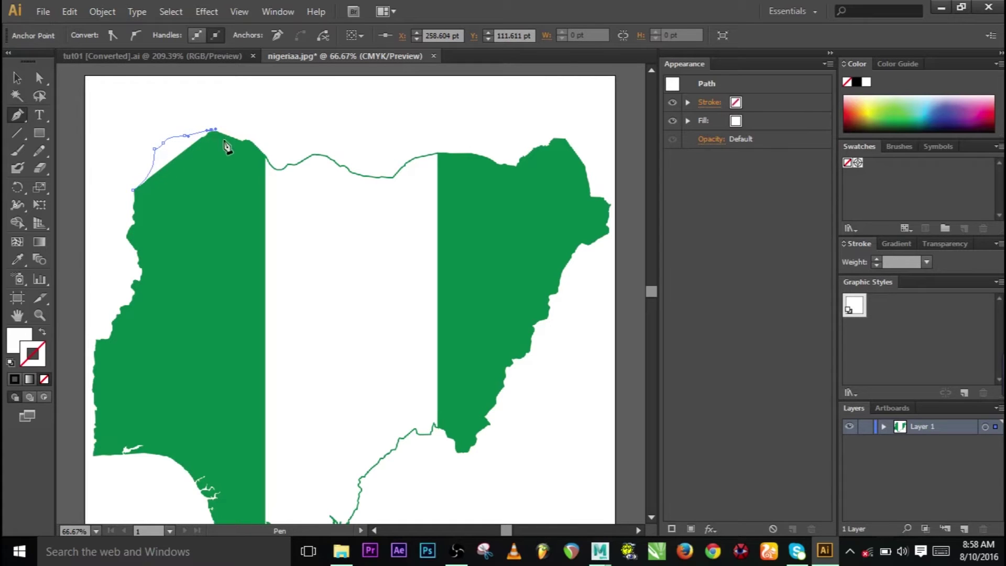
pyautogui.moveTo(233, 136); pyautogui.dragTo(240, 139)
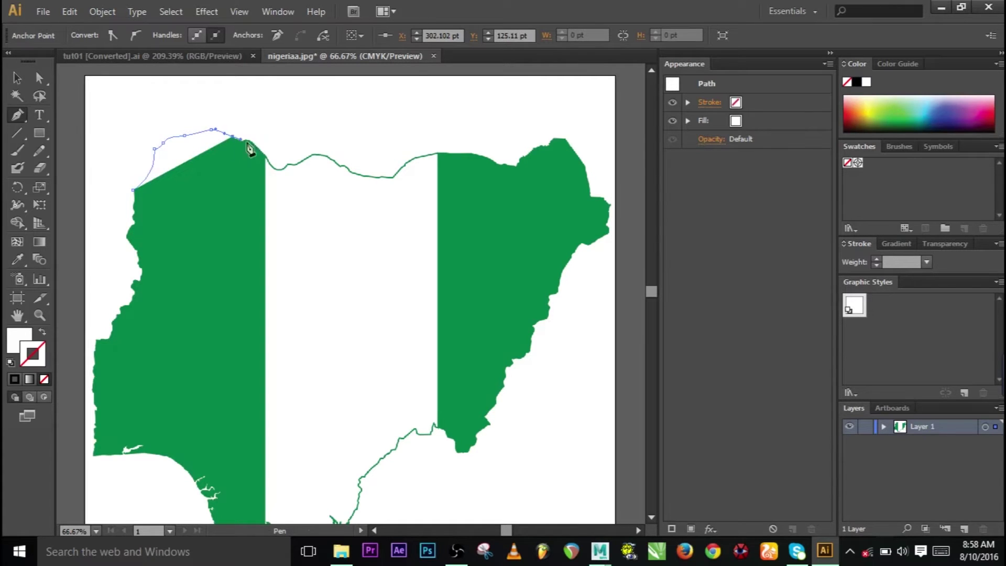
pyautogui.click(401, 200)
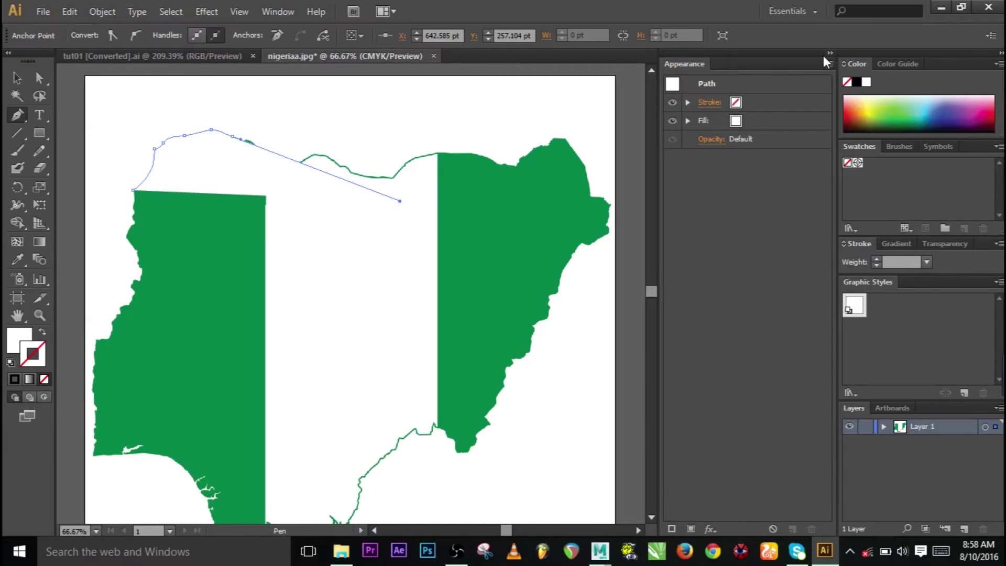
pyautogui.click(278, 12)
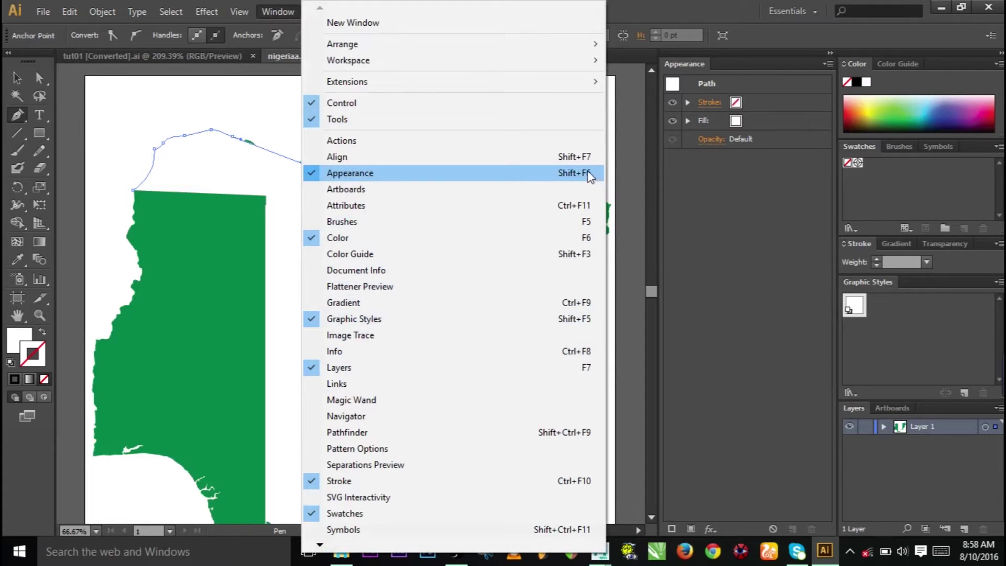
# Step: Set the traced path's fill to None in the Appearance panel
pyautogui.click(655, 3)
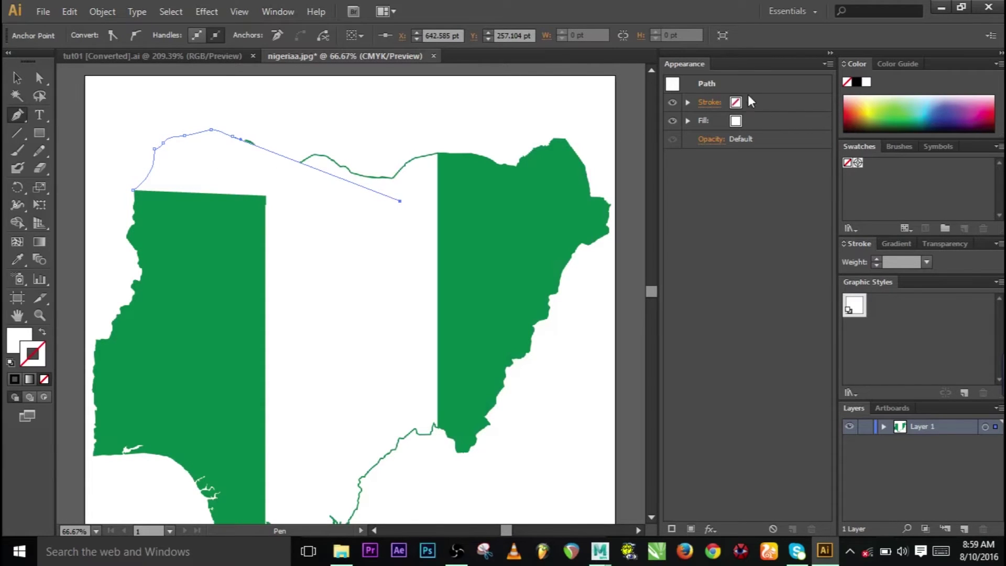
pyautogui.click(736, 122)
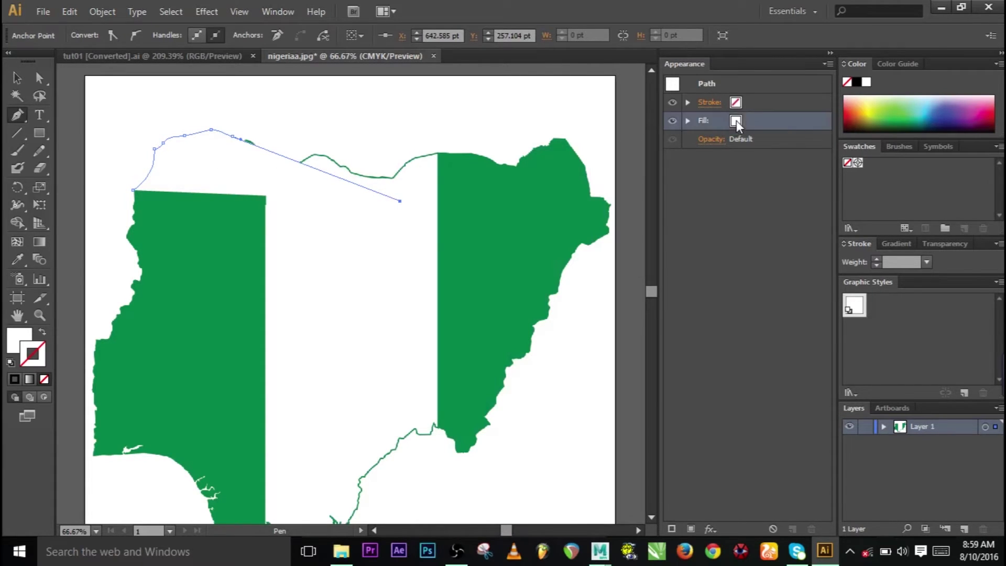
pyautogui.click(747, 125)
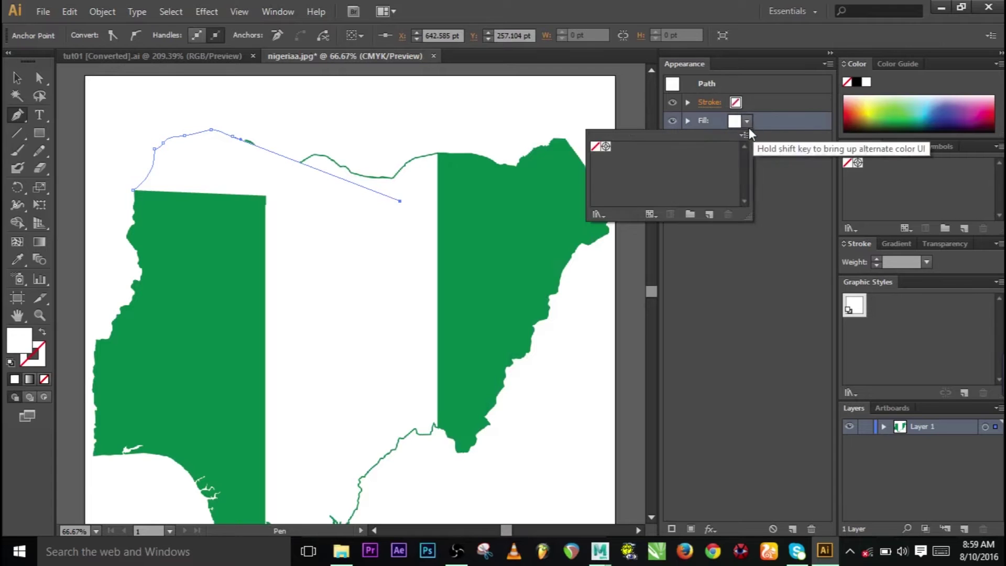
pyautogui.click(596, 148)
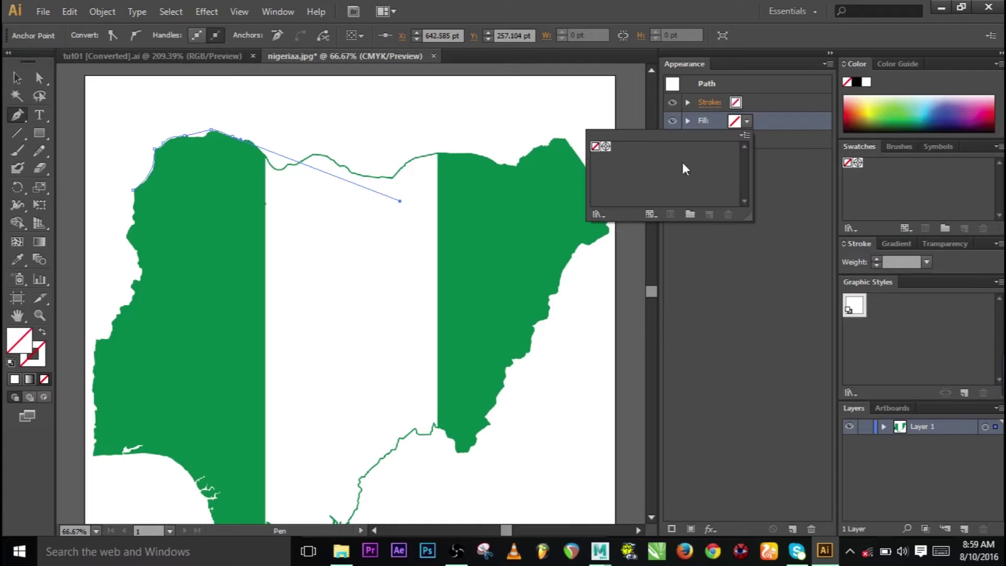
pyautogui.click(720, 118)
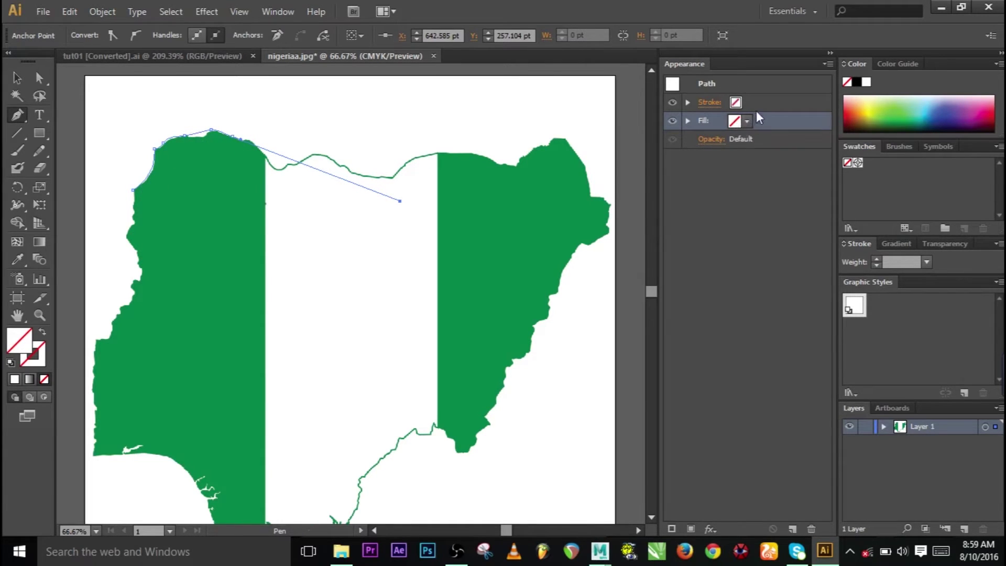
# Step: Give the path a 1 pt stroke coloured red FF0606
pyautogui.click(736, 105)
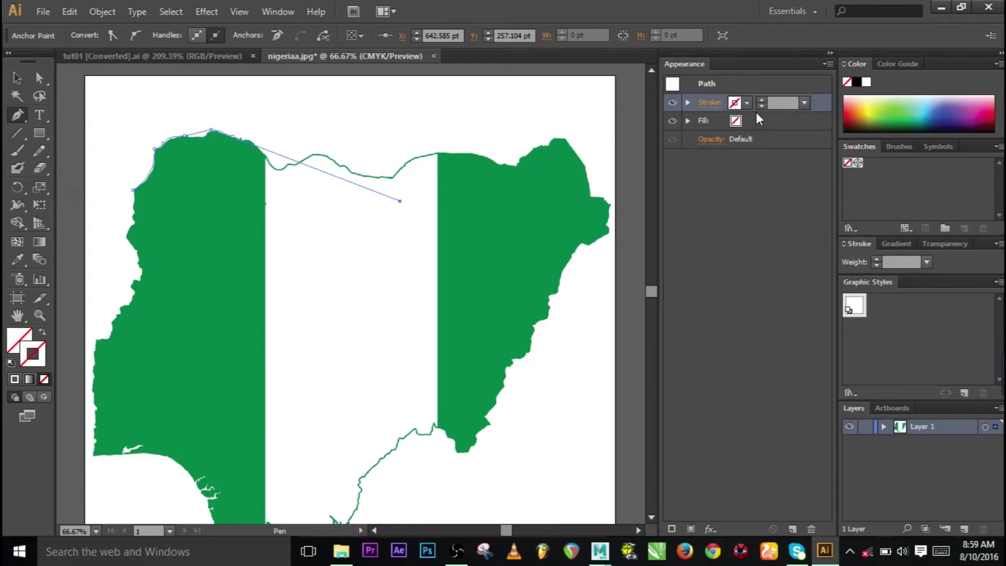
pyautogui.click(802, 104)
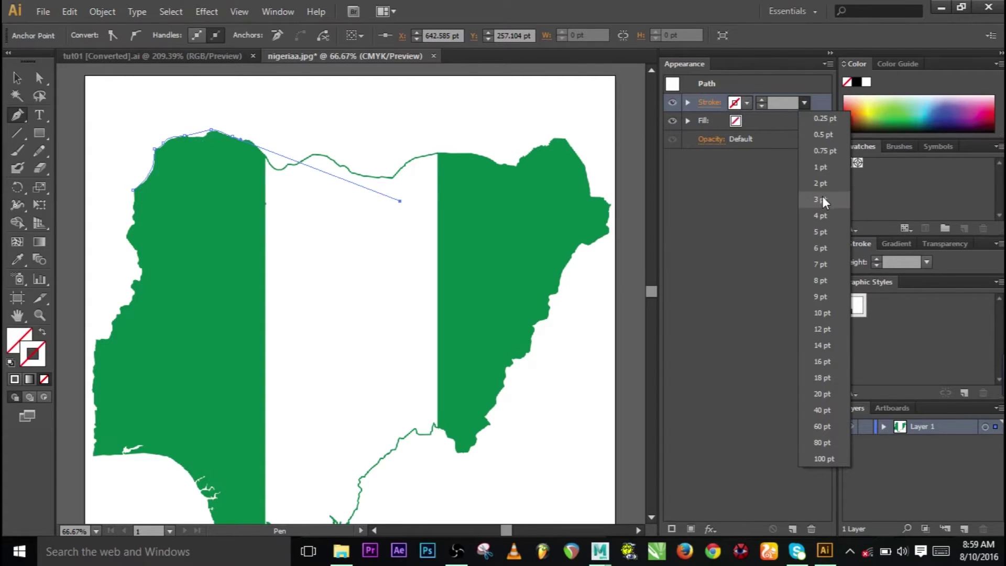
pyautogui.click(816, 167)
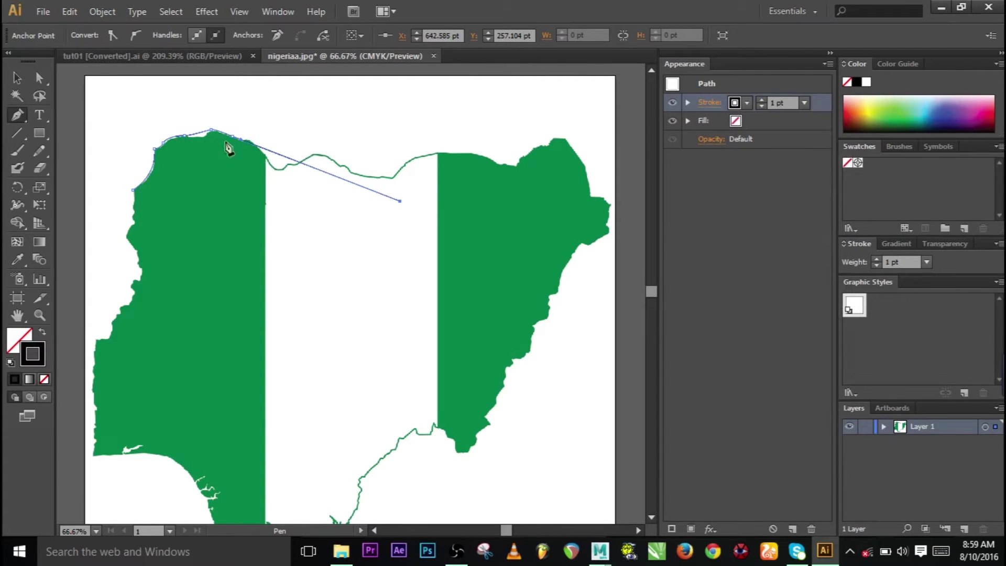
pyautogui.click(747, 104)
pyautogui.doubleClick(35, 352)
pyautogui.click(461, 202)
pyautogui.click(494, 182)
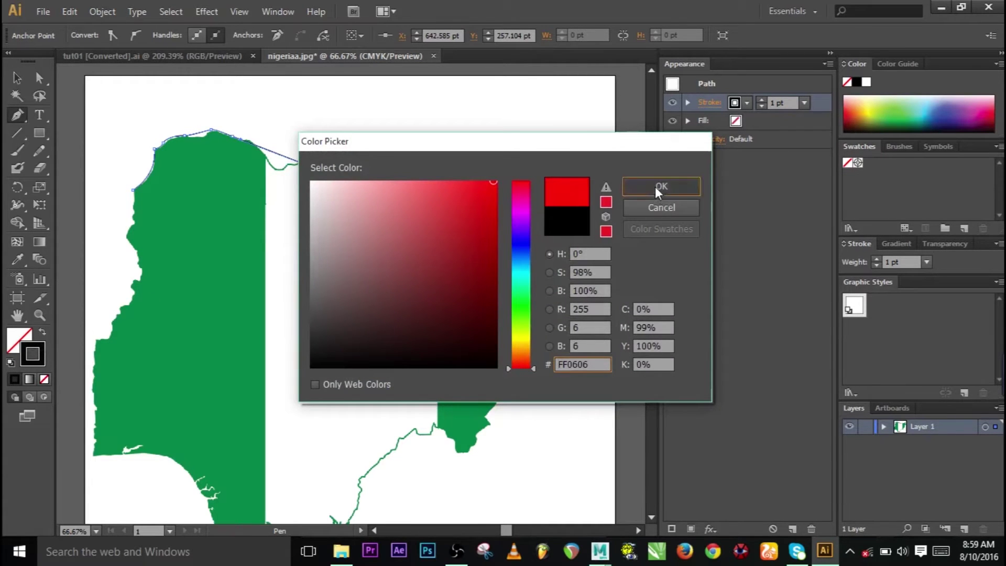
pyautogui.click(656, 186)
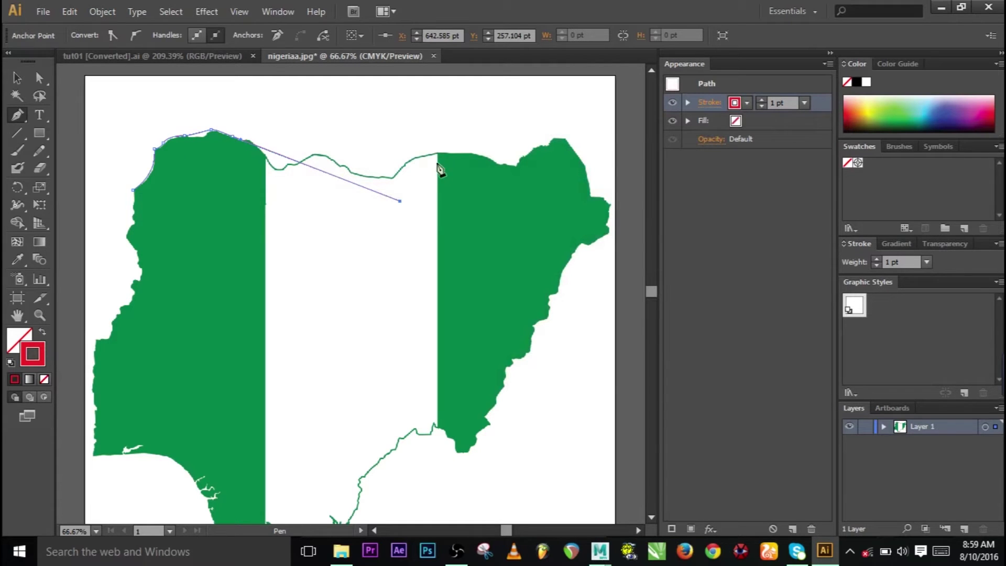
# Step: Undo the stray segment and continue anchors along the northern border to the northeast corner
pyautogui.press('ctrl')
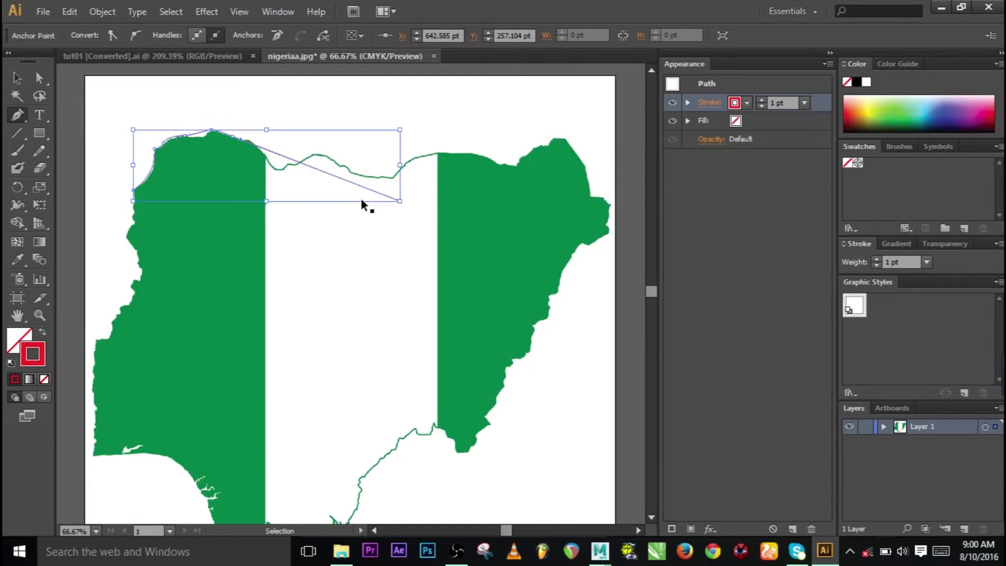
pyautogui.click(400, 201)
pyautogui.hotkey('ctrl', 'z')
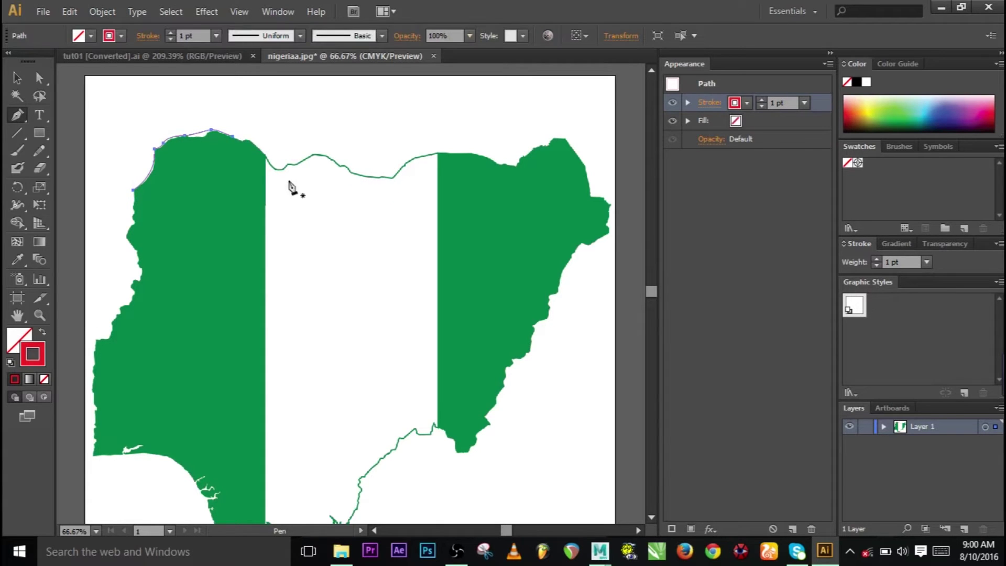
pyautogui.click(233, 139)
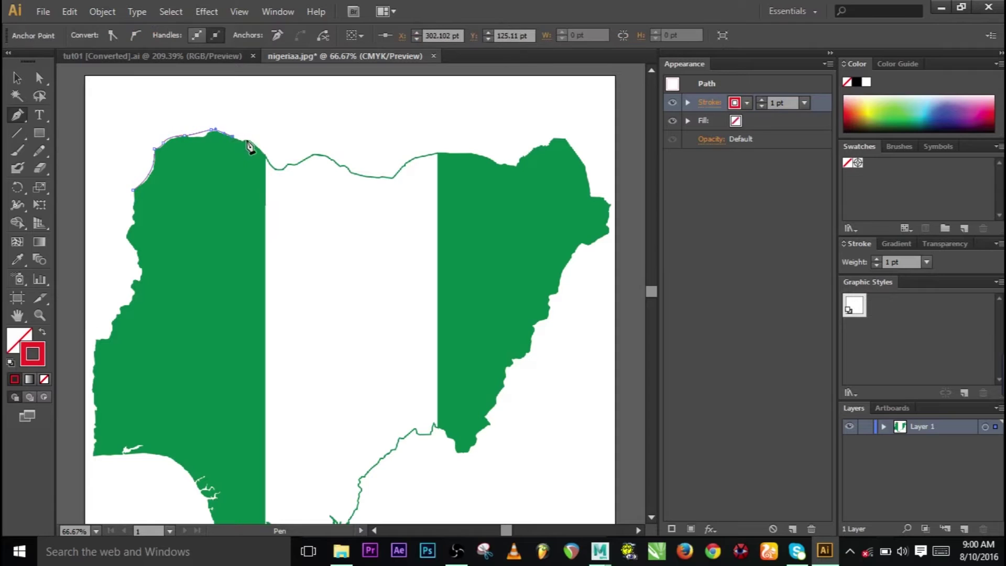
pyautogui.click(268, 155)
pyautogui.click(293, 162)
pyautogui.click(322, 154)
pyautogui.click(350, 171)
pyautogui.click(382, 178)
pyautogui.moveTo(441, 156); pyautogui.dragTo(571, 138)
pyautogui.click(570, 138)
# Step: Extend the path down the eastern border, undoing the anchor with an overly long handle
pyautogui.moveTo(611, 212); pyautogui.dragTo(566, 257)
pyautogui.moveTo(479, 412); pyautogui.dragTo(446, 445)
pyautogui.moveTo(430, 432); pyautogui.dragTo(434, 423)
pyautogui.moveTo(389, 463); pyautogui.dragTo(384, 474)
pyautogui.scroll(-5, 383, 477)
pyautogui.hotkey('ctrl', 'z')
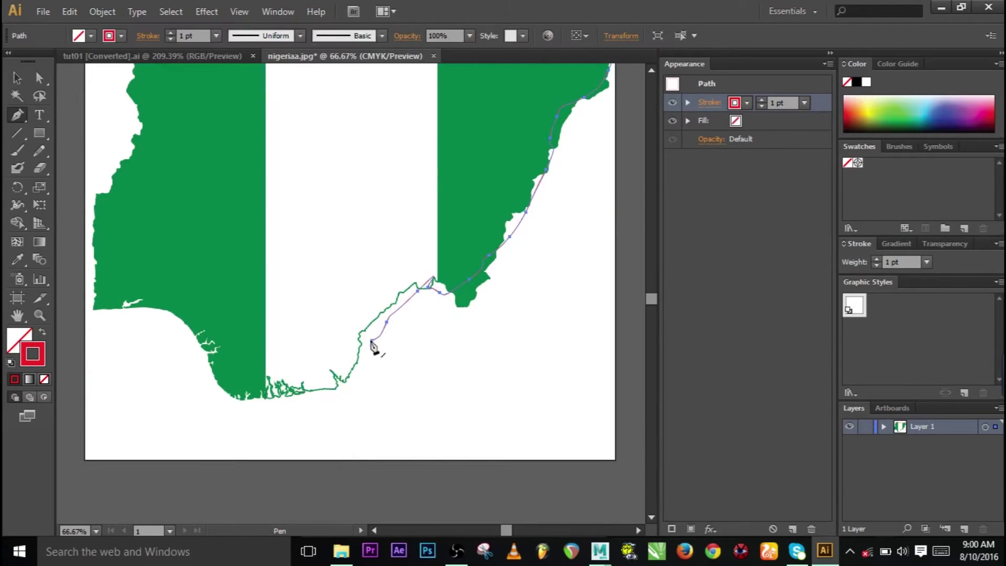
# Step: Trace the southern and western border back up and close the path on its starting anchor
pyautogui.moveTo(351, 386); pyautogui.dragTo(338, 388)
pyautogui.moveTo(309, 399); pyautogui.dragTo(291, 401)
pyautogui.moveTo(256, 403); pyautogui.dragTo(229, 379)
pyautogui.moveTo(213, 350); pyautogui.dragTo(206, 340)
pyautogui.moveTo(185, 316); pyautogui.dragTo(175, 313)
pyautogui.moveTo(116, 311); pyautogui.dragTo(107, 310)
pyautogui.moveTo(100, 271); pyautogui.dragTo(101, 257)
pyautogui.moveTo(126, 169); pyautogui.dragTo(135, 157)
pyautogui.moveTo(149, 122); pyautogui.dragTo(145, 109)
pyautogui.moveTo(138, 92); pyautogui.dragTo(136, 84)
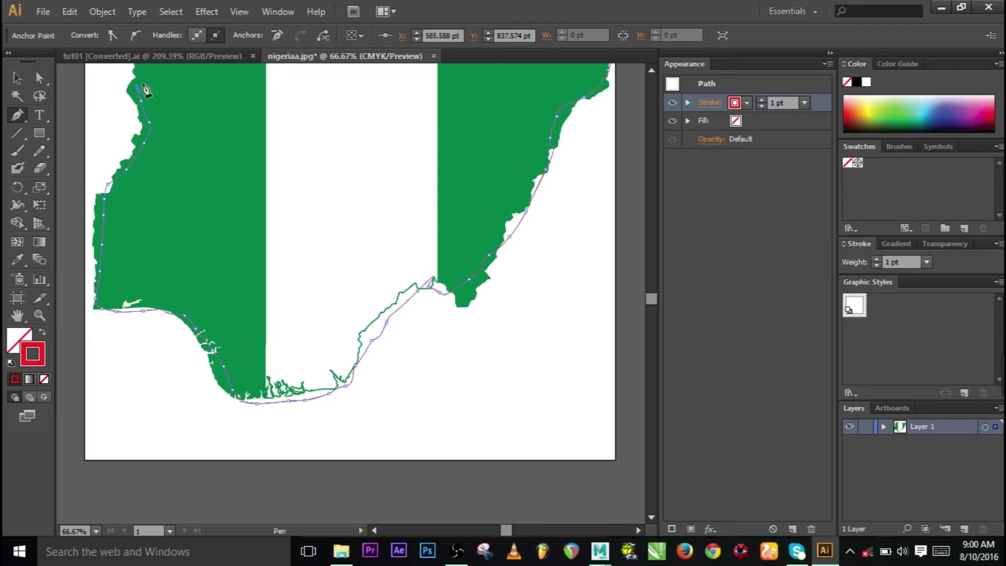
pyautogui.scroll(5, 652, 70)
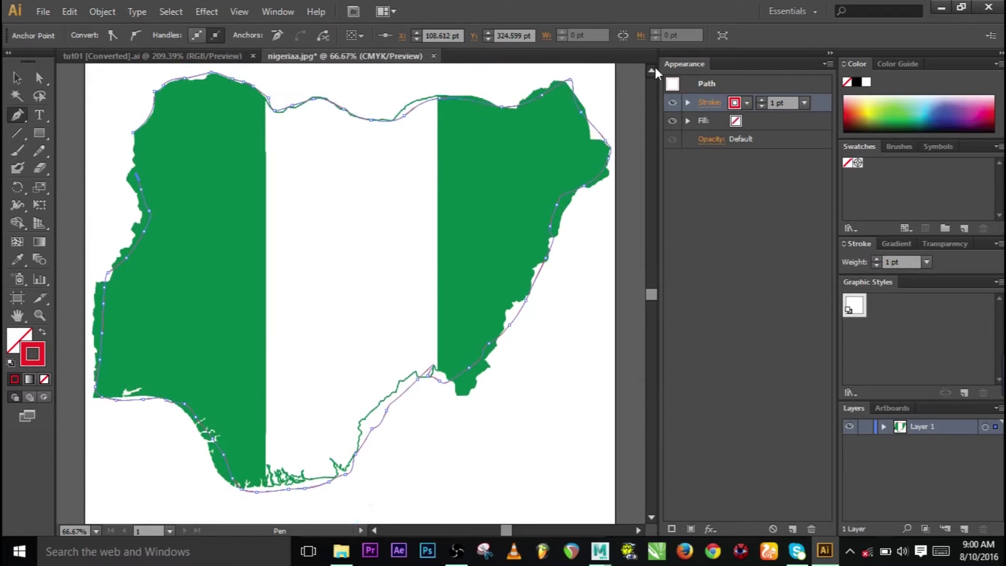
pyautogui.click(133, 203)
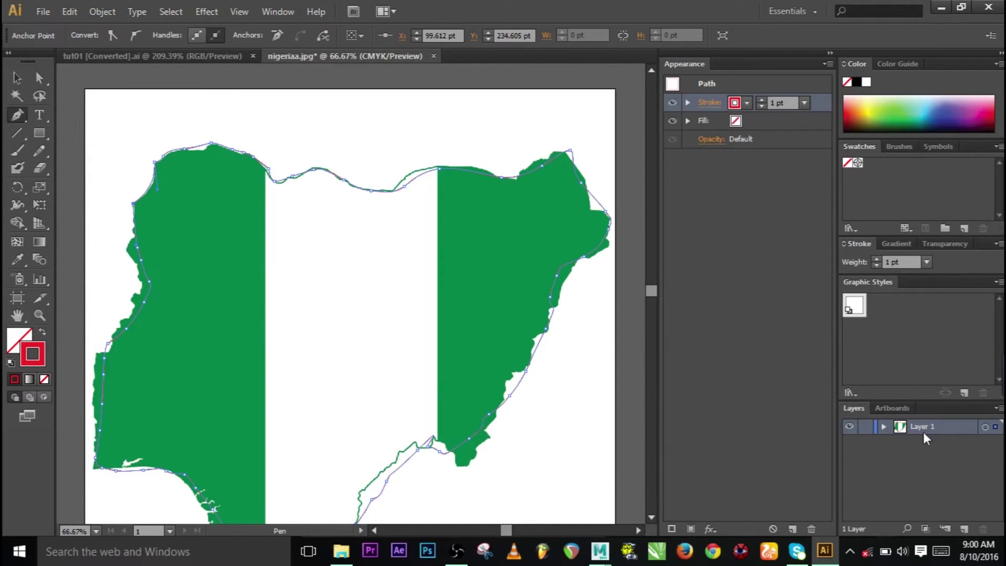
# Step: Add a new layer and save the document to the Desktop as nigeria.ai in Adobe Illustrator (*.AI) format
pyautogui.click(964, 529)
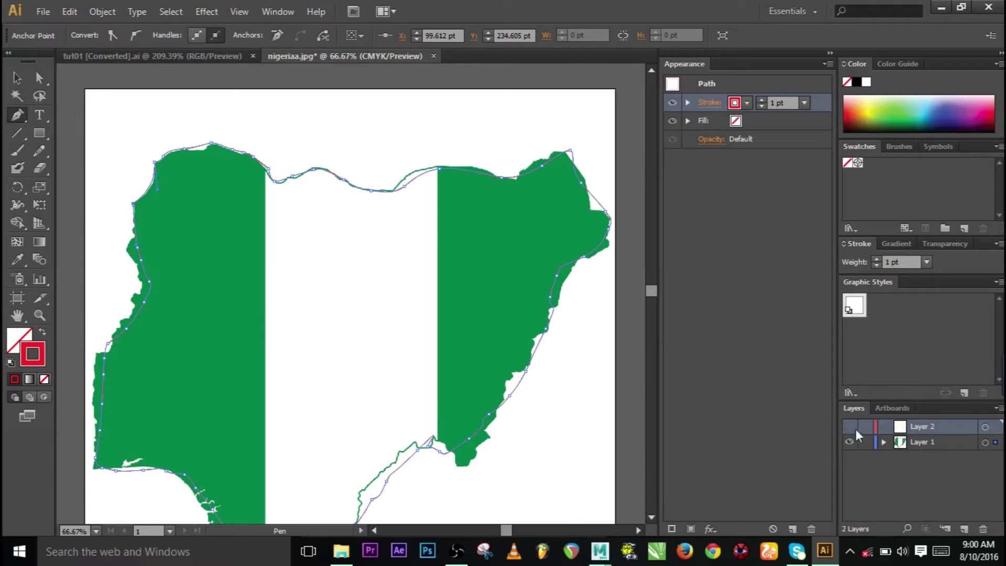
pyautogui.click(43, 12)
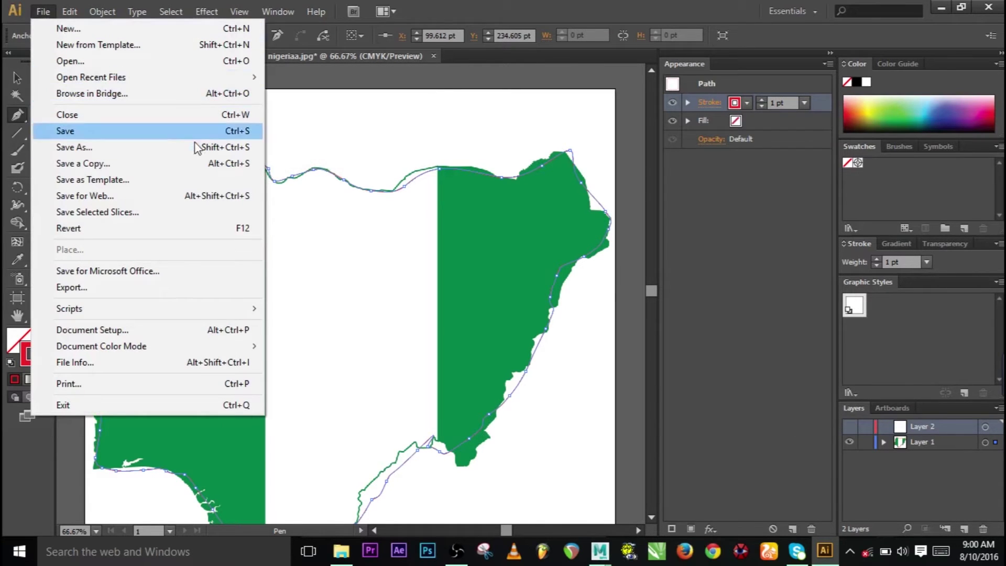
pyautogui.click(235, 139)
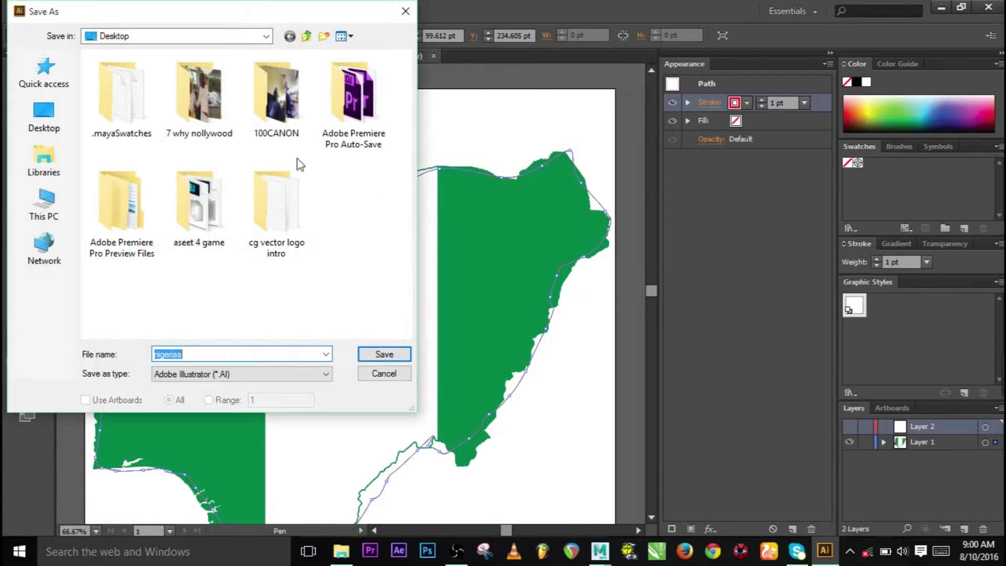
pyautogui.click(297, 373)
pyautogui.click(294, 374)
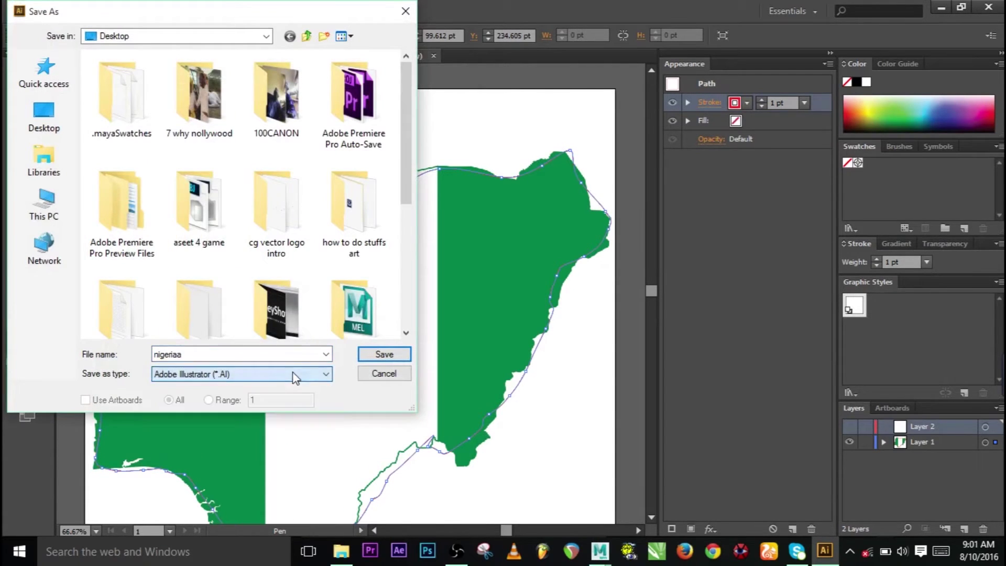
pyautogui.doubleClick(209, 355)
pyautogui.click(215, 358)
pyautogui.press('BackSpace')
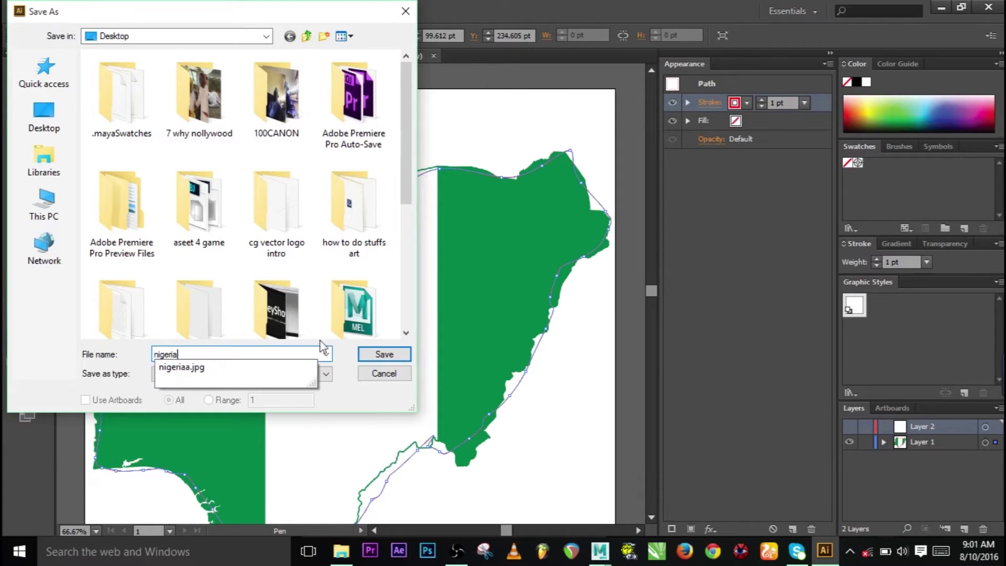
pyautogui.click(374, 360)
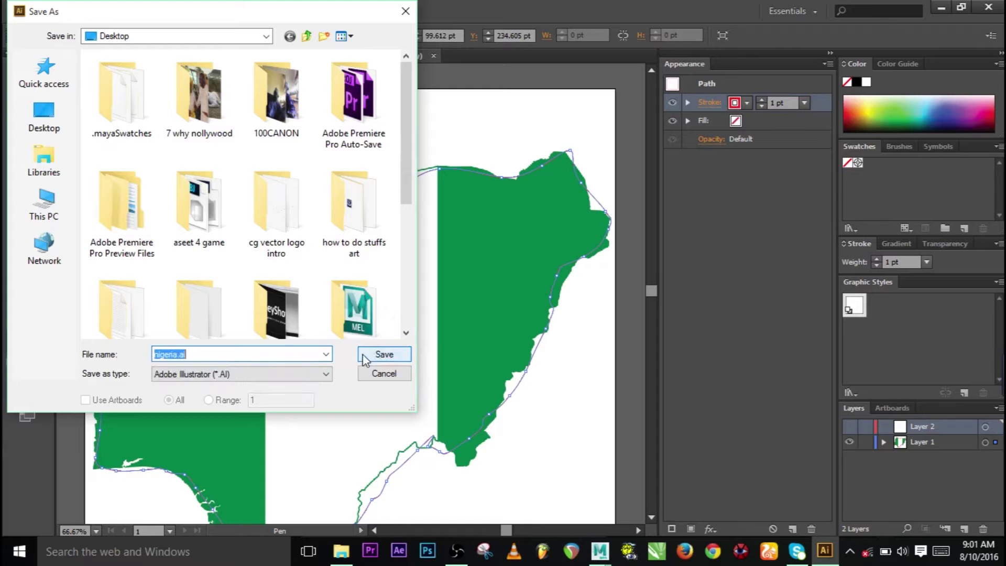
pyautogui.click(374, 356)
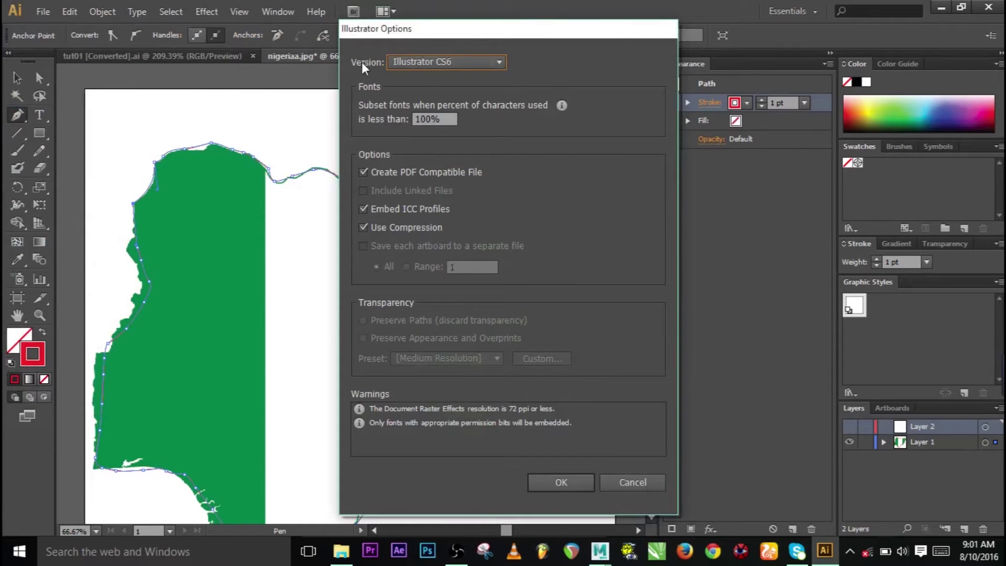
# Step: Change the save version from Illustrator CS6 to Illustrator 8 and close Illustrator Options
pyautogui.click(456, 62)
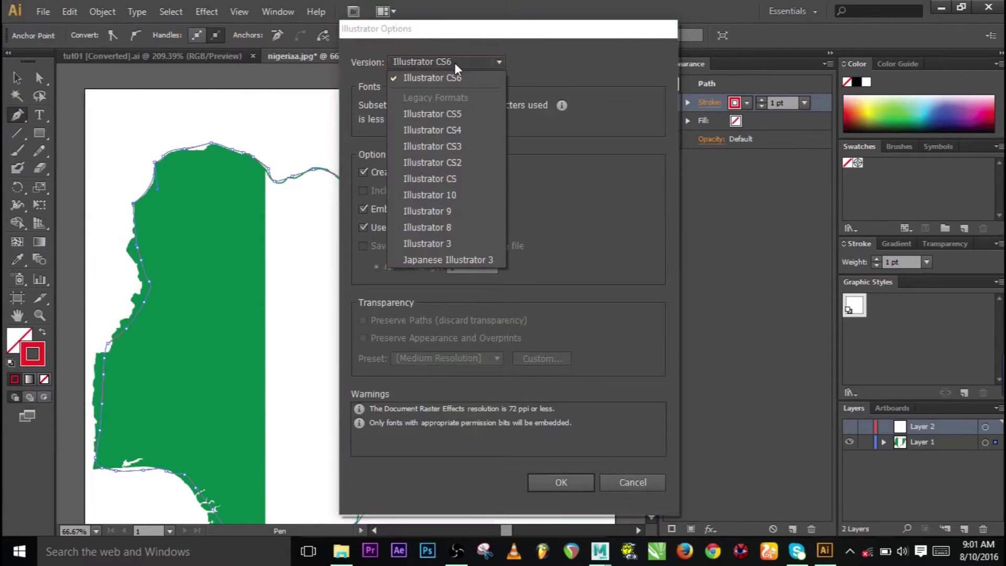
pyautogui.click(440, 228)
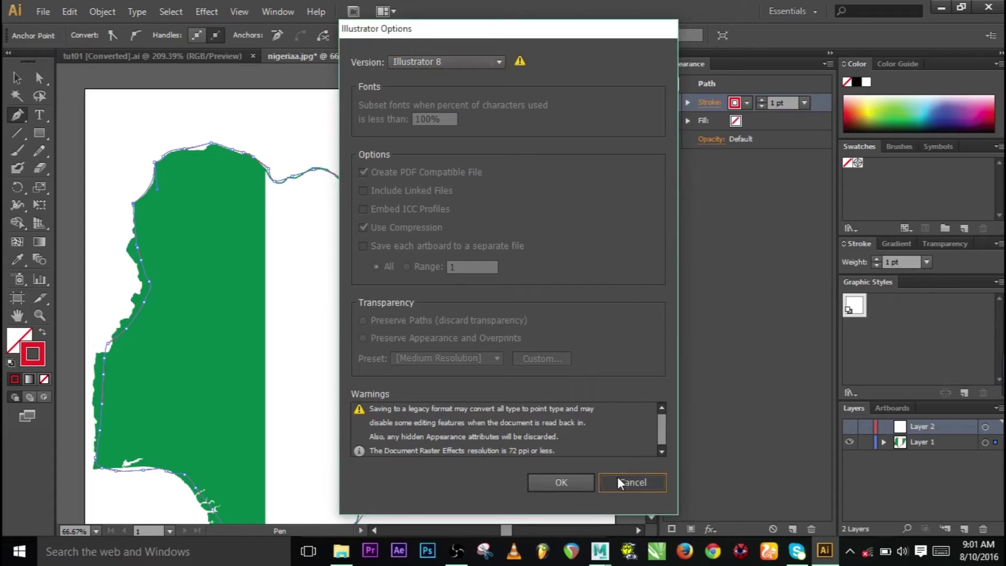
pyautogui.click(633, 482)
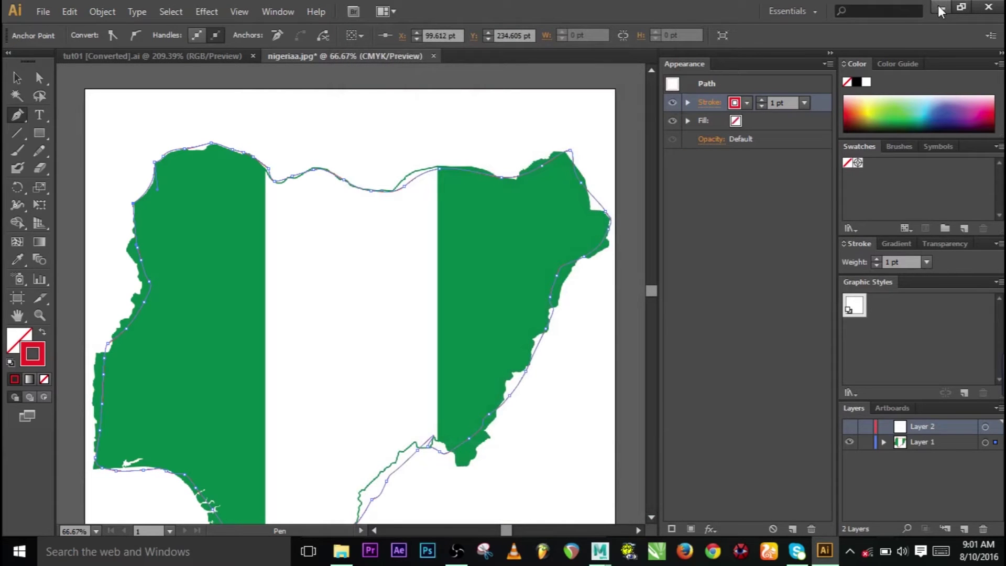
# Step: Minimize Illustrator to reveal Maya 2017's empty scene and orbit around the grid
pyautogui.click(199, 57)
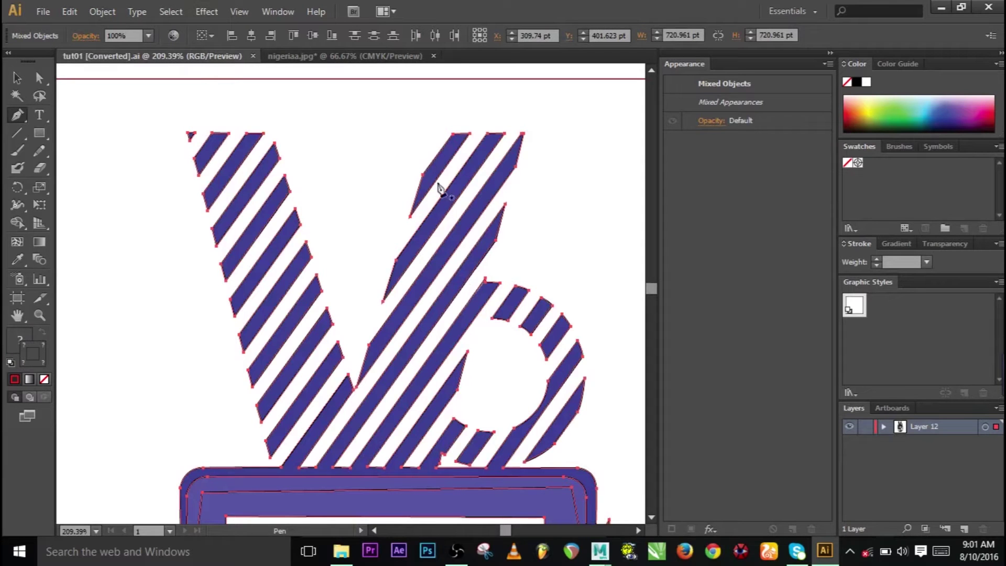
pyautogui.click(942, 8)
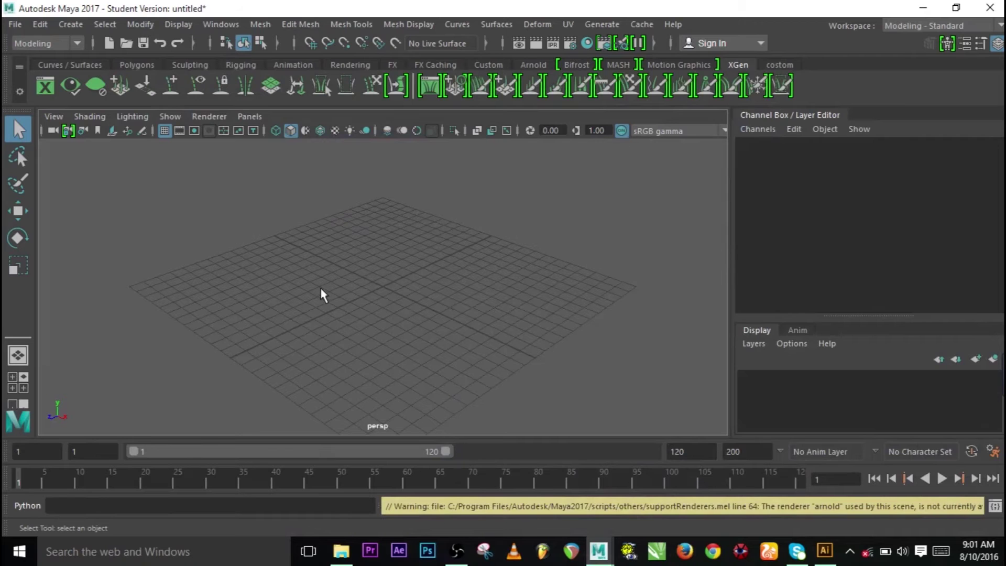
pyautogui.keyDown('alt'); pyautogui.moveTo(267, 314); pyautogui.dragTo(290, 309); pyautogui.keyUp('alt')
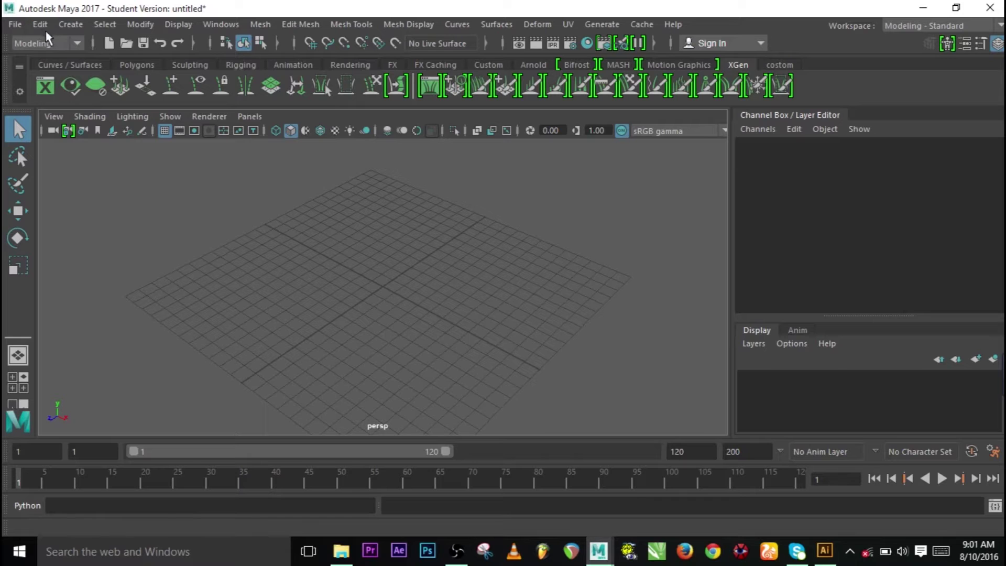
# Step: Reset the Adobe(R) Illustrator(R) Object Options to defaults and switch the type from Bevel to Curves
pyautogui.click(71, 25)
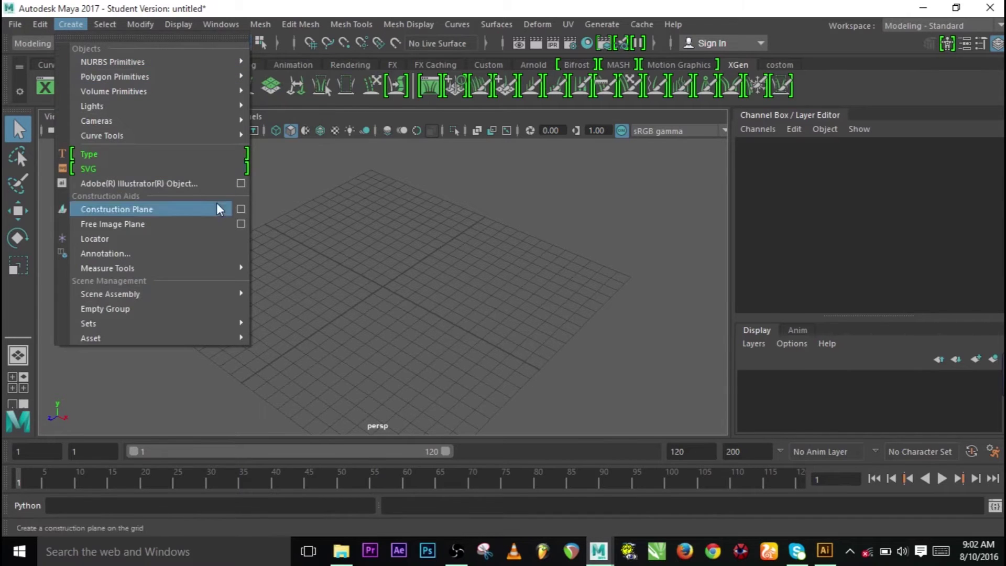
pyautogui.click(242, 183)
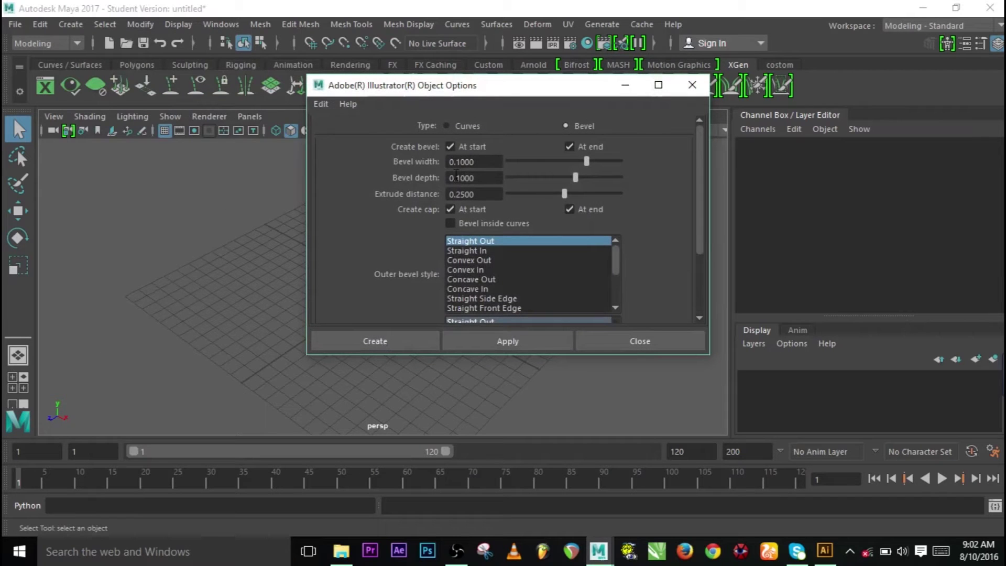
pyautogui.click(327, 107)
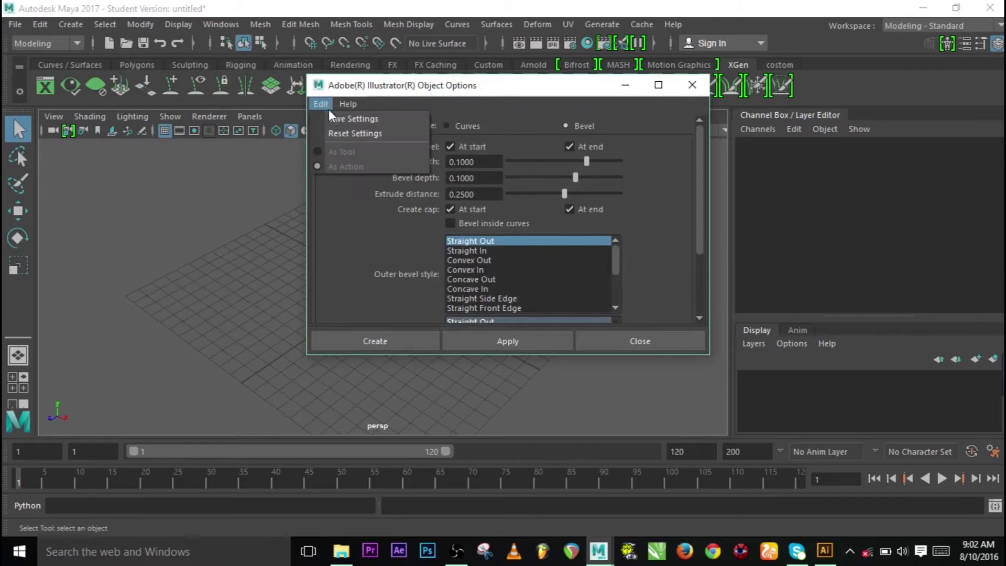
pyautogui.click(348, 131)
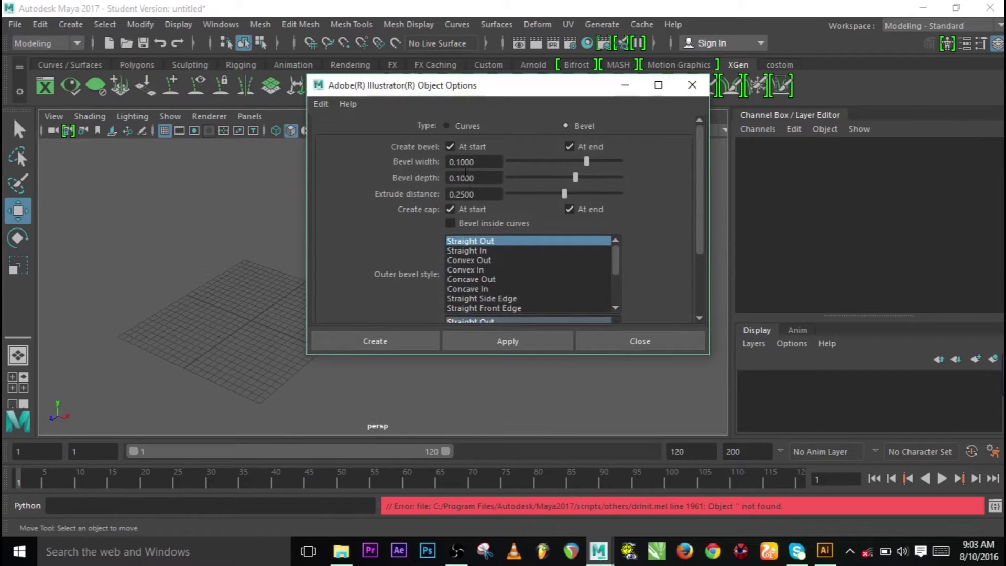
pyautogui.click(447, 126)
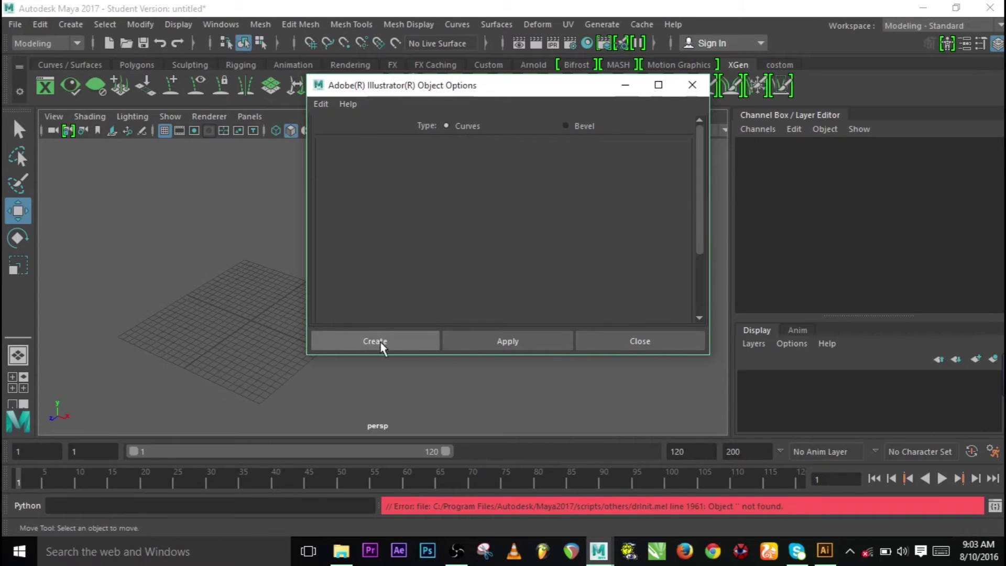
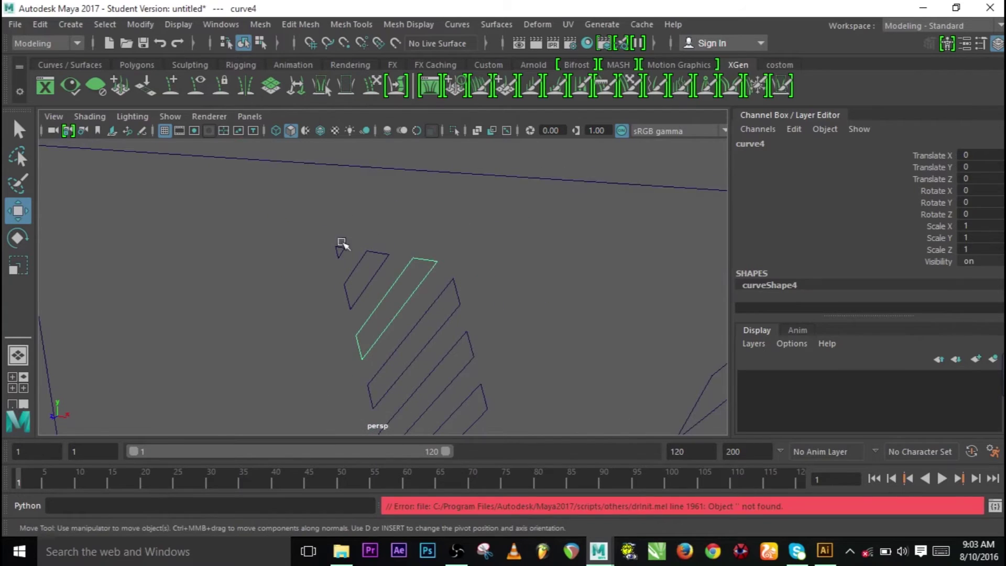
# Step: Select all the logo curves and set their NURBS display smoothness to Fine
pyautogui.keyDown('alt'); pyautogui.moveTo(382, 285); pyautogui.dragTo(376, 261); pyautogui.keyUp('alt')
pyautogui.moveTo(262, 204); pyautogui.dragTo(527, 426)
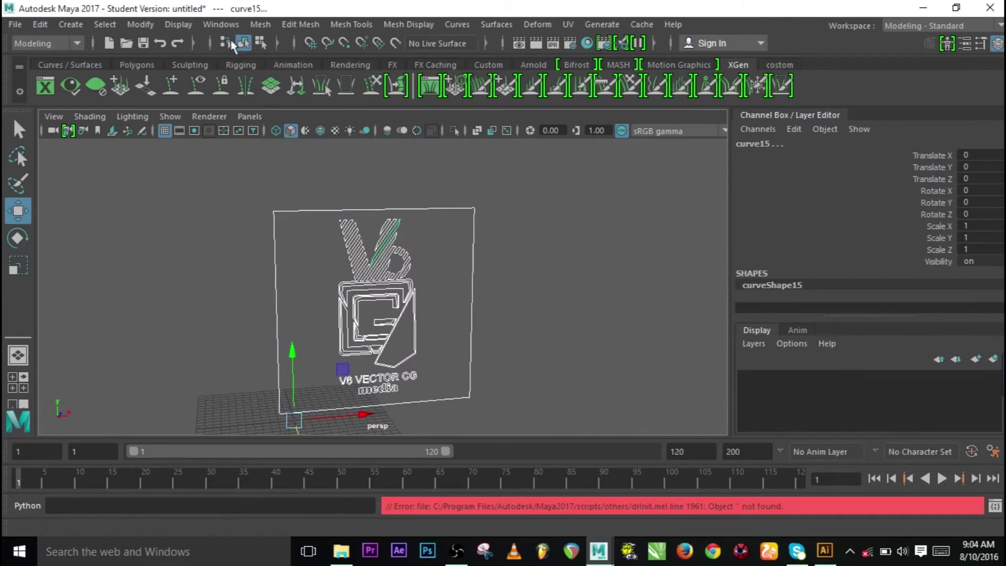
pyautogui.click(169, 26)
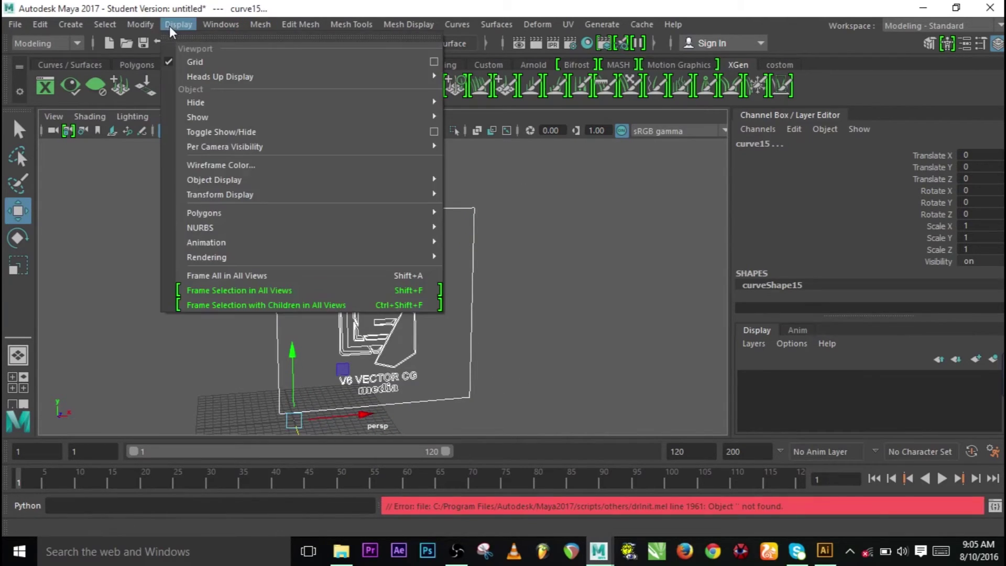
pyautogui.moveTo(288, 231)
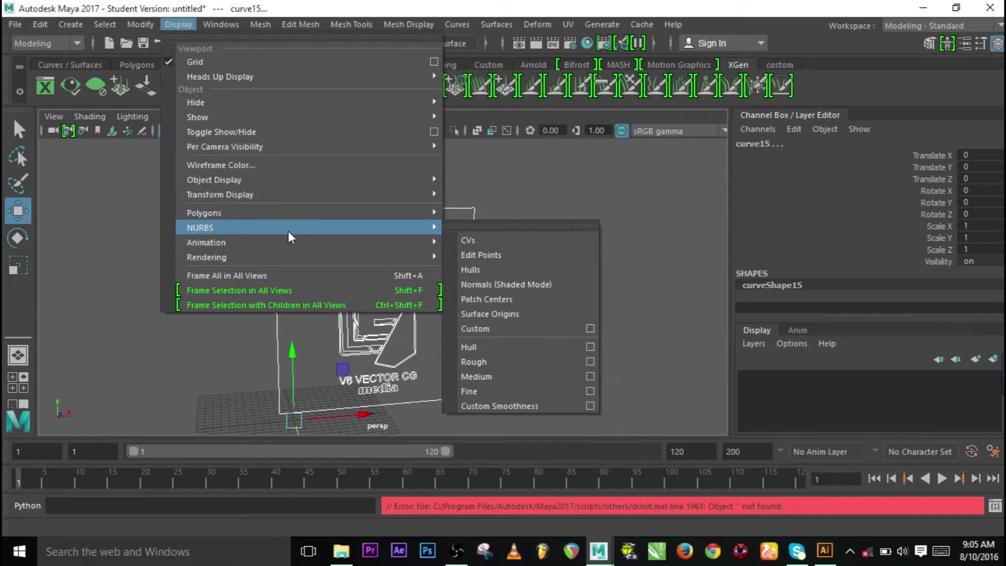
pyautogui.click(505, 391)
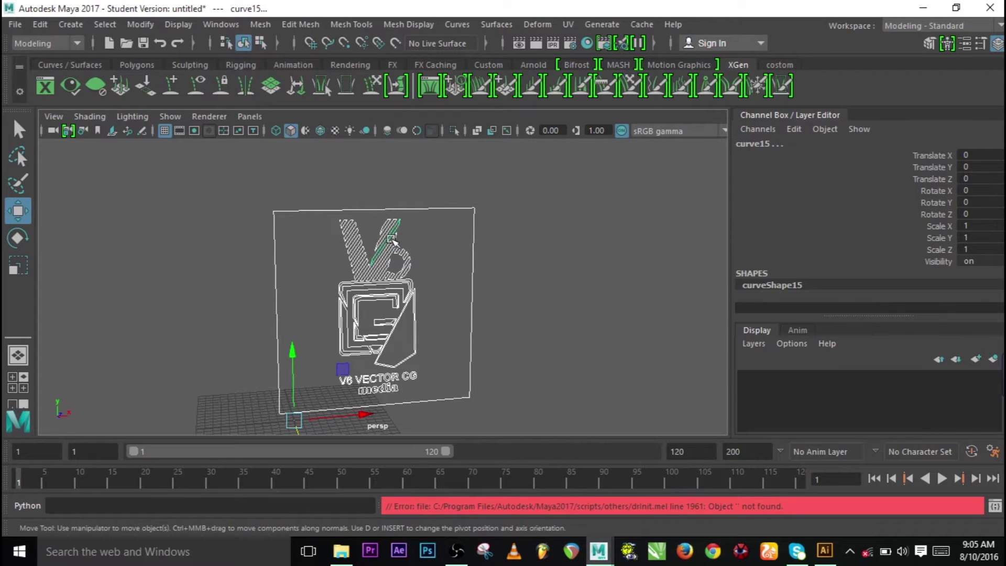
# Step: View the whole logo board and select the small top curve and a V stripe
pyautogui.scroll(1, 296, 278)
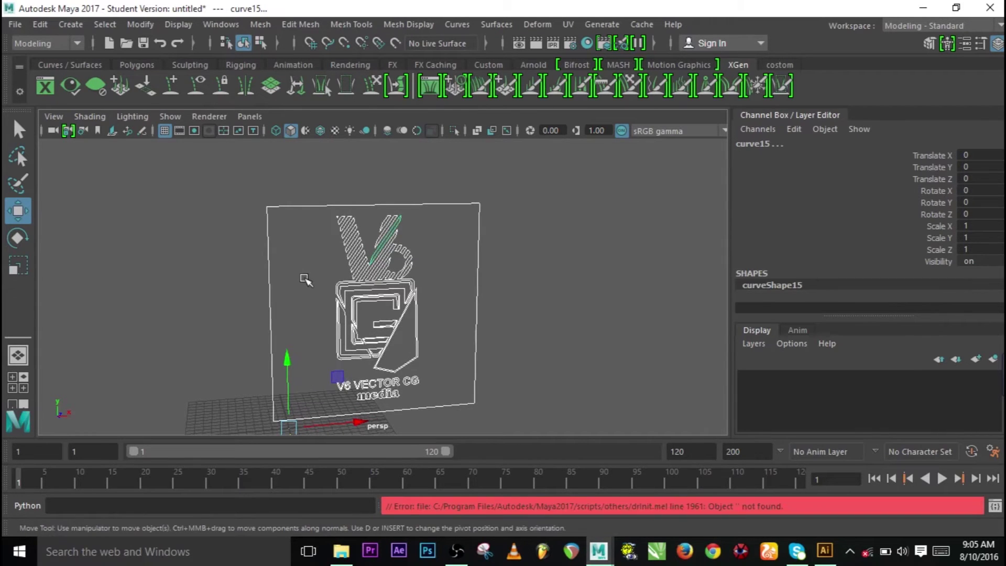
pyautogui.scroll(5, 470, 250)
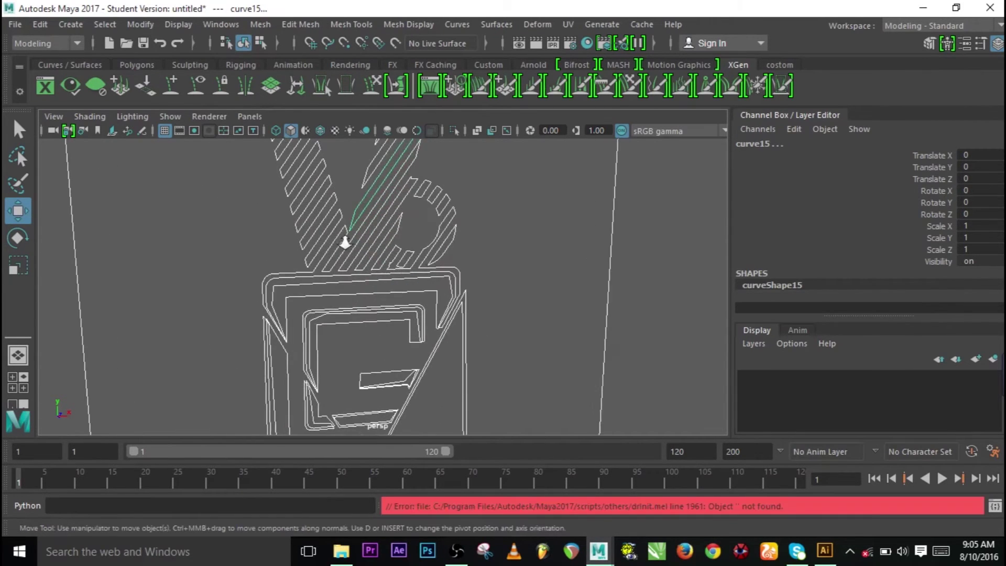
pyautogui.scroll(5, 345, 242)
pyautogui.scroll(-8, 370, 243)
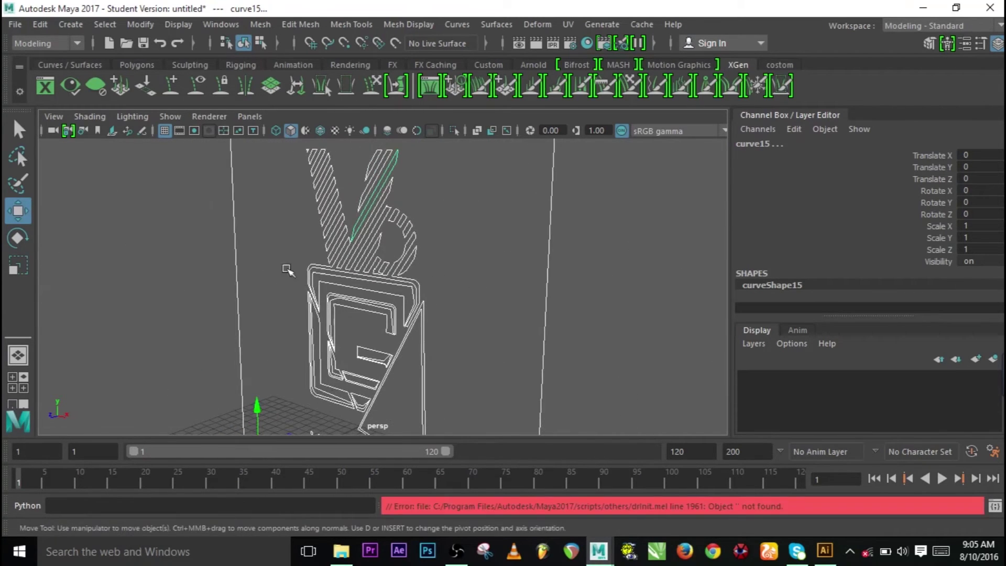
pyautogui.keyDown('alt'); pyautogui.moveTo(286, 271); pyautogui.dragTo(96, 174, button='right'); pyautogui.keyUp('alt')
pyautogui.keyDown('alt'); pyautogui.moveTo(276, 276); pyautogui.dragTo(584, 276); pyautogui.keyUp('alt')
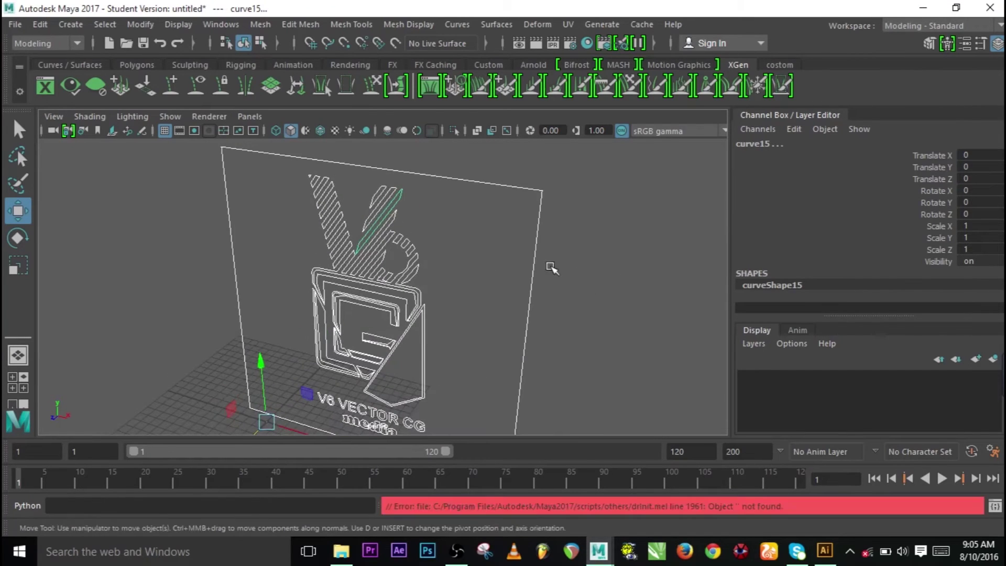
pyautogui.click(316, 180)
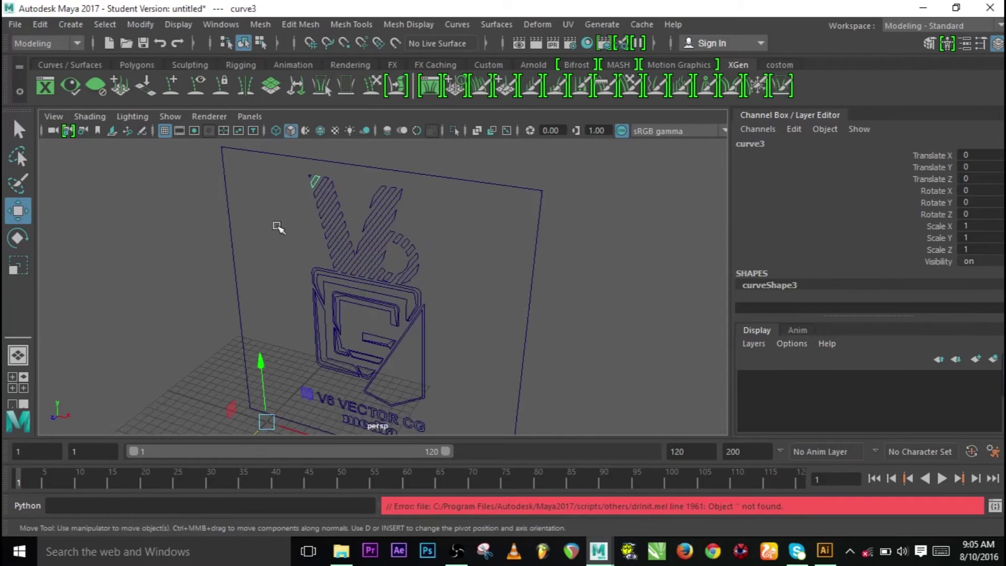
pyautogui.click(329, 203)
# Step: Reset Bevel Plus, set width 0.0906, depth 0.0101 and extrude distance 0.0470, then apply
pyautogui.click(497, 25)
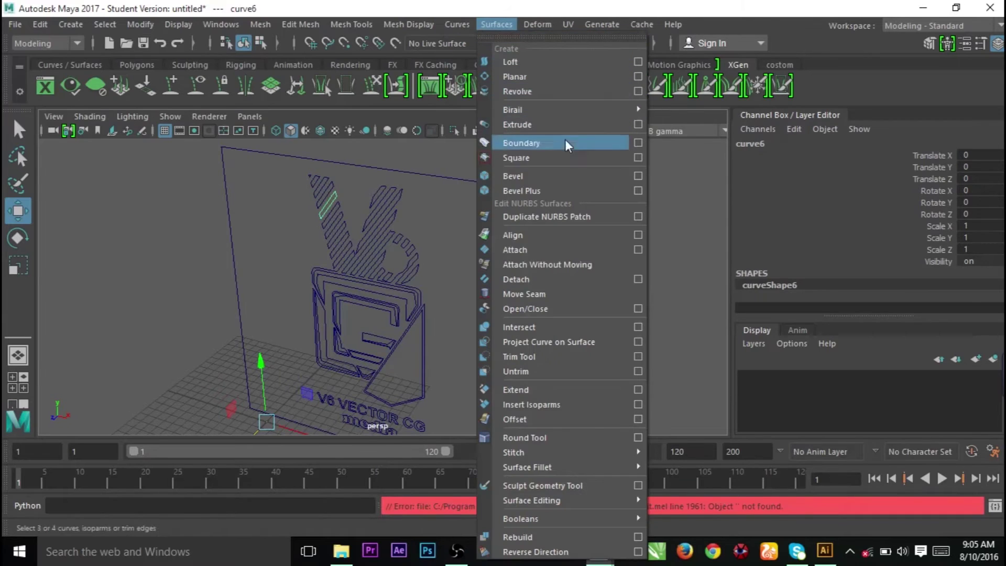
pyautogui.click(636, 191)
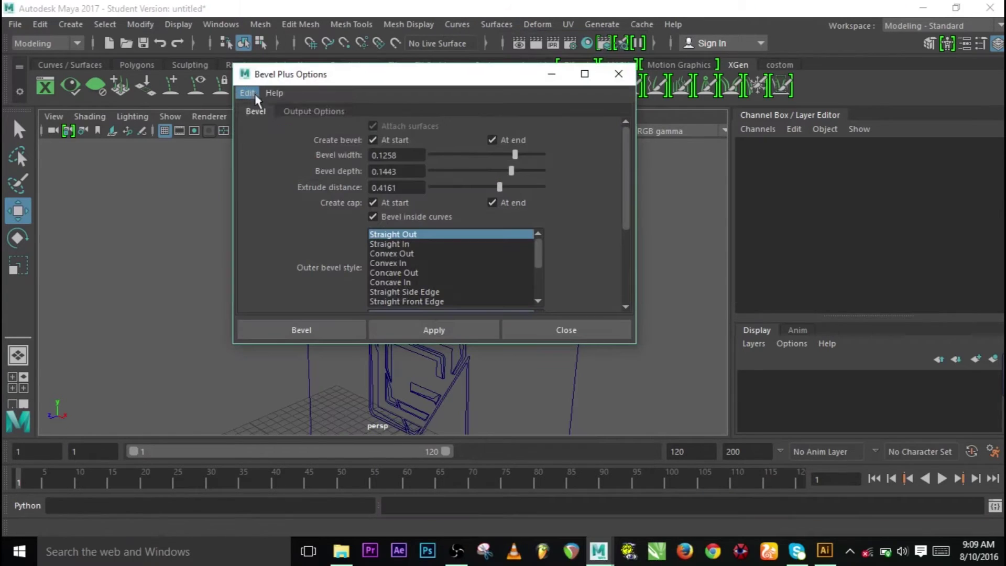
pyautogui.click(249, 95)
pyautogui.click(303, 122)
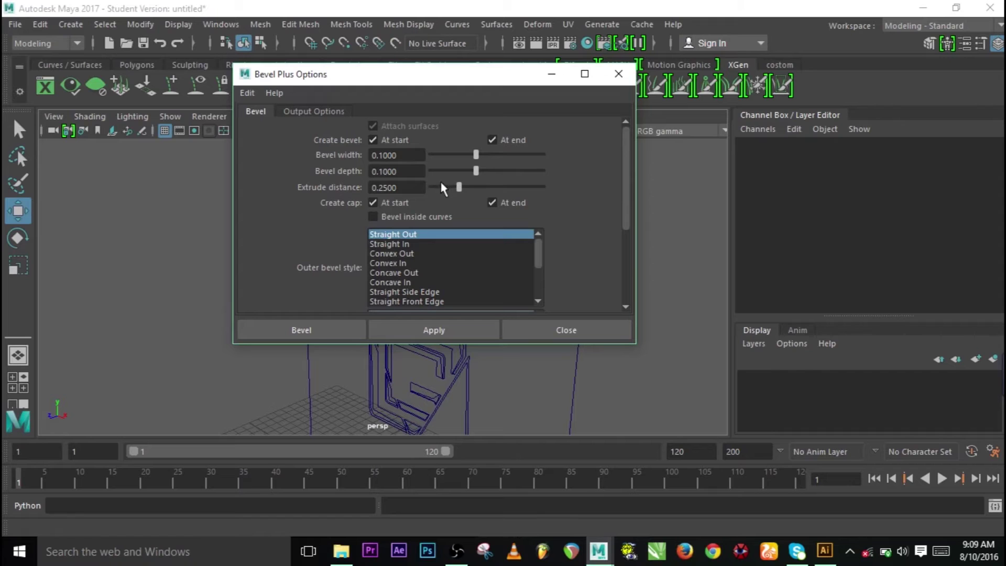
pyautogui.moveTo(476, 154); pyautogui.dragTo(459, 155)
pyautogui.moveTo(476, 171); pyautogui.dragTo(439, 187)
pyautogui.moveTo(629, 170); pyautogui.dragTo(610, 160)
pyautogui.click(308, 330)
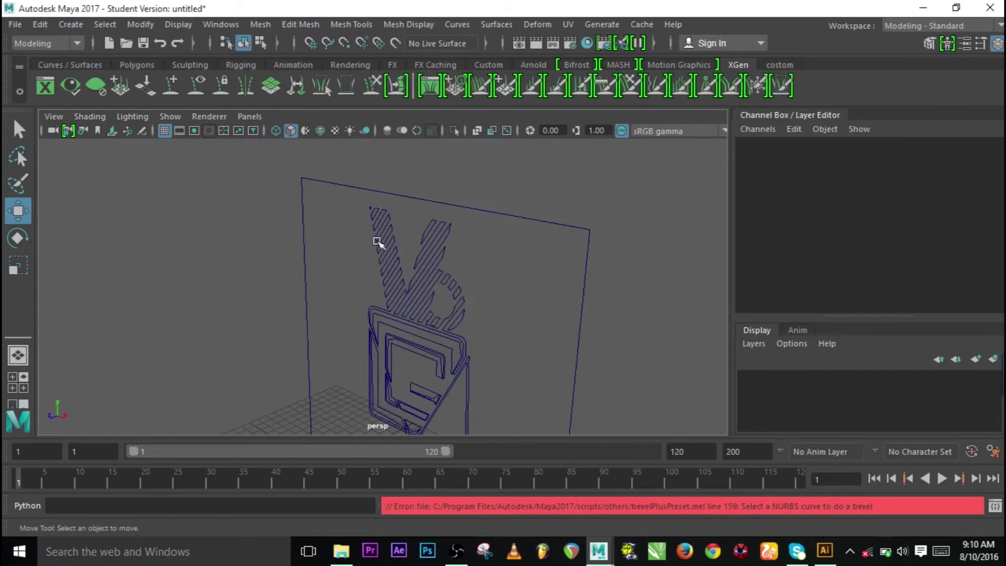
pyautogui.click(380, 211)
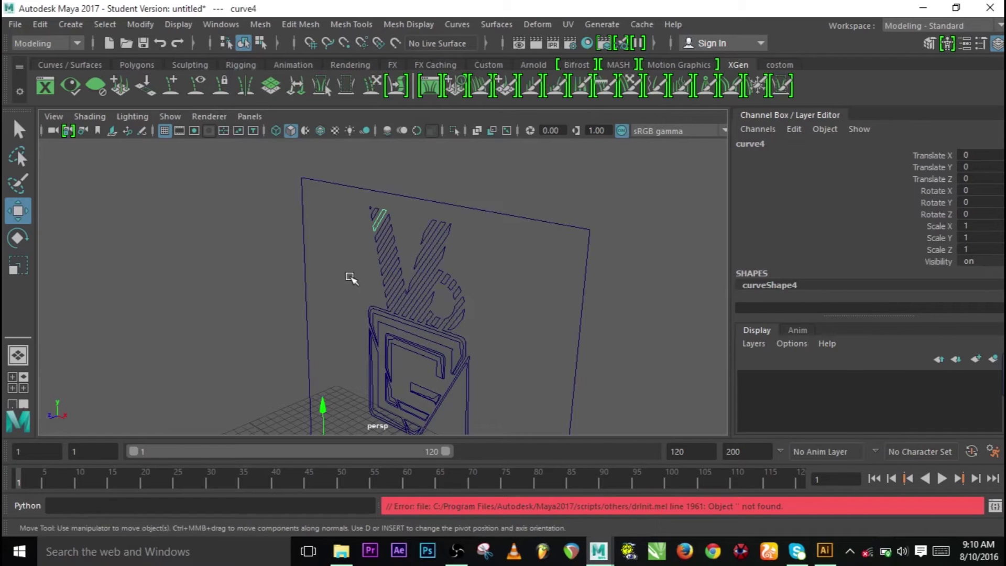
# Step: Bevel the top V stripe and the small triangle curve into 3D pieces with G
pyautogui.press('g')
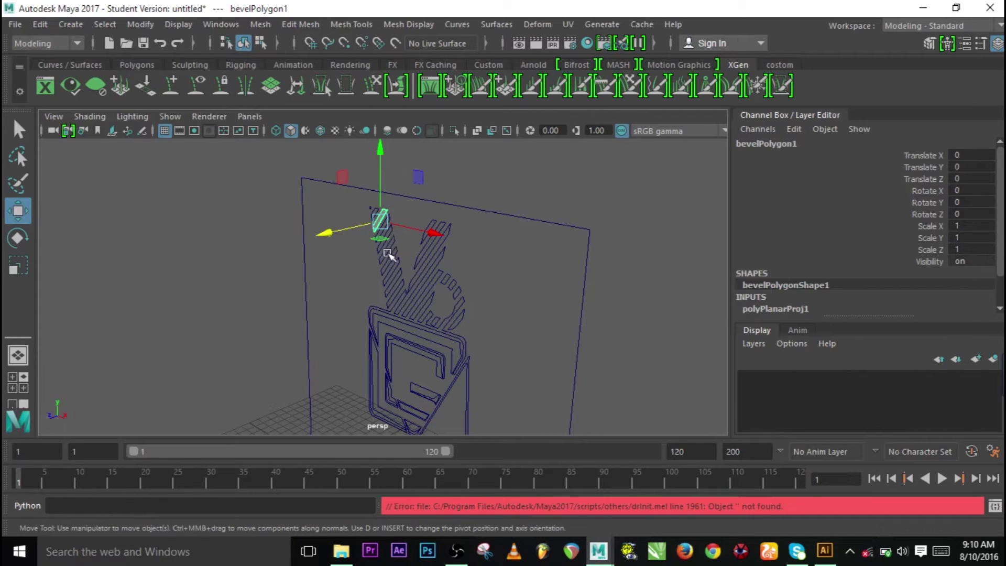
pyautogui.moveTo(372, 281)
pyautogui.keyDown('alt'); pyautogui.mouseDown()
pyautogui.moveTo(607, 247)
pyautogui.moveTo(496, 272)
pyautogui.moveTo(396, 318)
pyautogui.moveTo(391, 287)
pyautogui.mouseUp(); pyautogui.keyUp('alt')
pyautogui.keyDown('alt'); pyautogui.moveTo(391, 288); pyautogui.dragTo(456, 240, button='right'); pyautogui.keyUp('alt')
pyautogui.keyDown('alt'); pyautogui.moveTo(456, 241); pyautogui.dragTo(424, 358, button='middle'); pyautogui.keyUp('alt')
pyautogui.keyDown('alt'); pyautogui.moveTo(424, 358); pyautogui.dragTo(531, 278, button='right'); pyautogui.keyUp('alt')
pyautogui.keyDown('alt'); pyautogui.moveTo(531, 278); pyautogui.dragTo(407, 263); pyautogui.keyUp('alt')
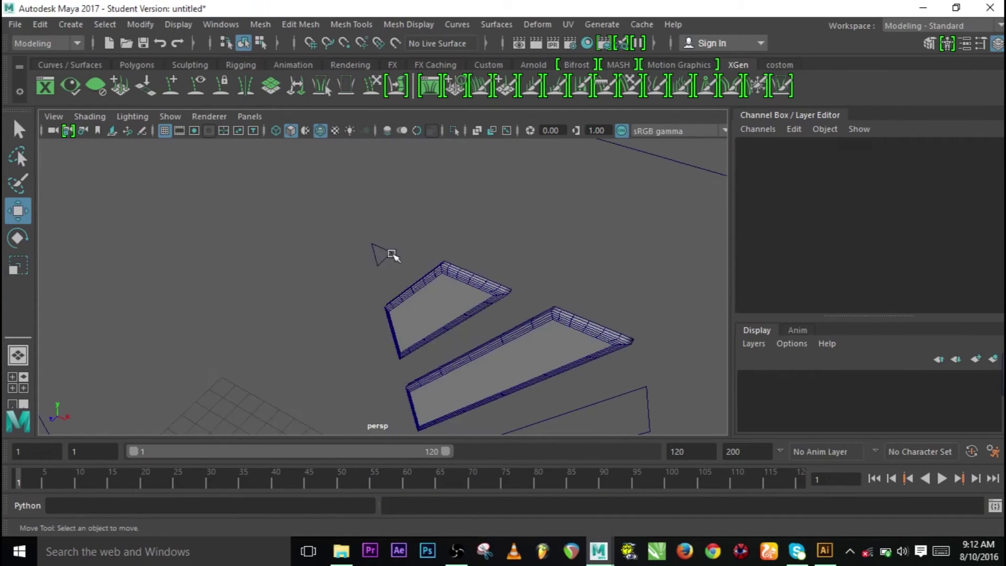
pyautogui.click(392, 255)
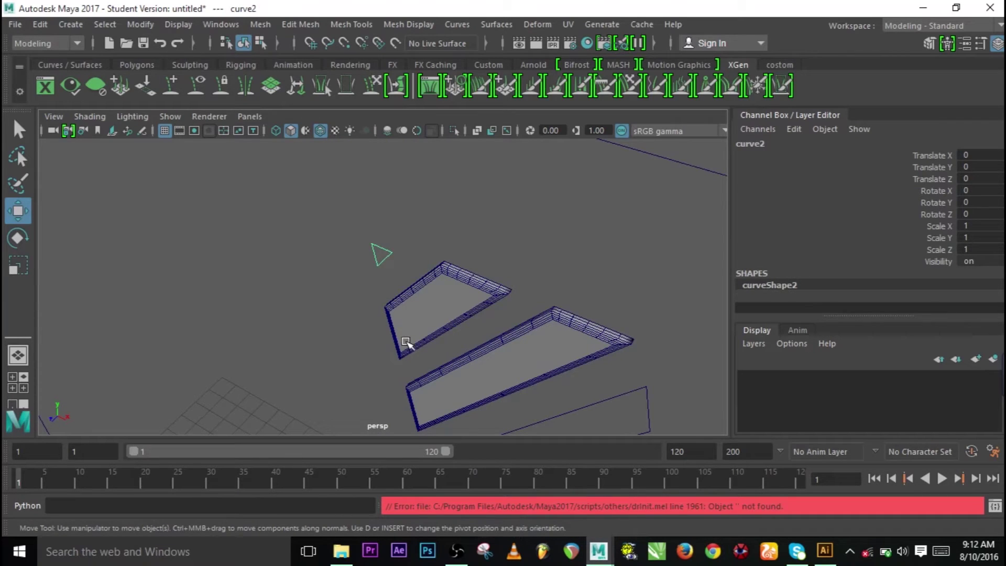
pyautogui.press('g')
# Step: Bevel the next four V stripe curves into 3D pieces
pyautogui.keyDown('alt'); pyautogui.moveTo(441, 376); pyautogui.dragTo(348, 225); pyautogui.keyUp('alt')
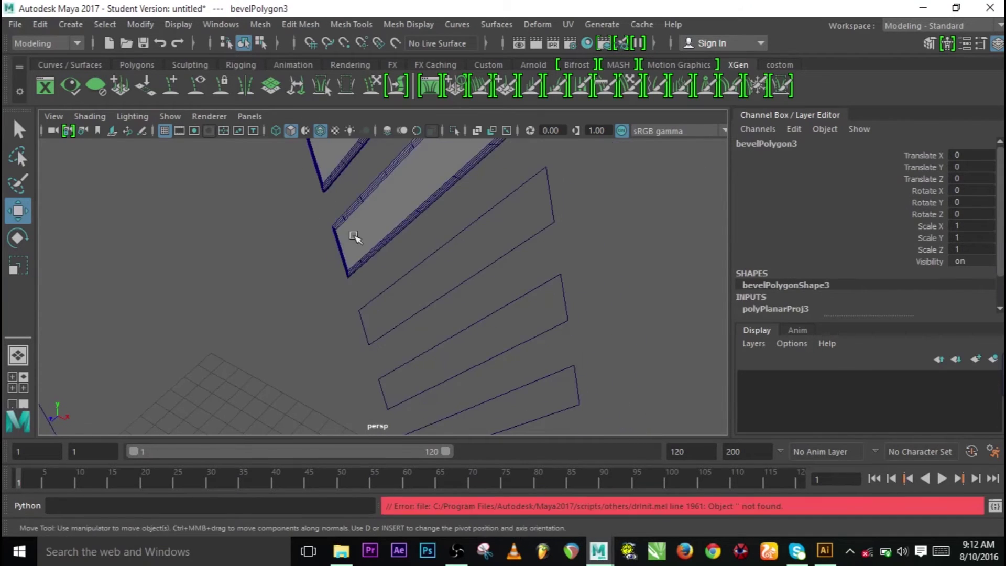
pyautogui.click(519, 274)
pyautogui.press('g')
pyautogui.click(558, 311)
pyautogui.click(569, 324)
pyautogui.press('g')
pyautogui.click(569, 373)
pyautogui.press('g')
pyautogui.keyDown('alt'); pyautogui.moveTo(580, 337); pyautogui.dragTo(387, 257); pyautogui.keyUp('alt')
pyautogui.click(394, 308)
pyautogui.press('g')
# Step: Bevel the remaining lower V stripes and another small curve into 3D pieces
pyautogui.click(400, 336)
pyautogui.press('g')
pyautogui.click(402, 387)
pyautogui.press('g')
pyautogui.click(397, 435)
pyautogui.click(448, 302)
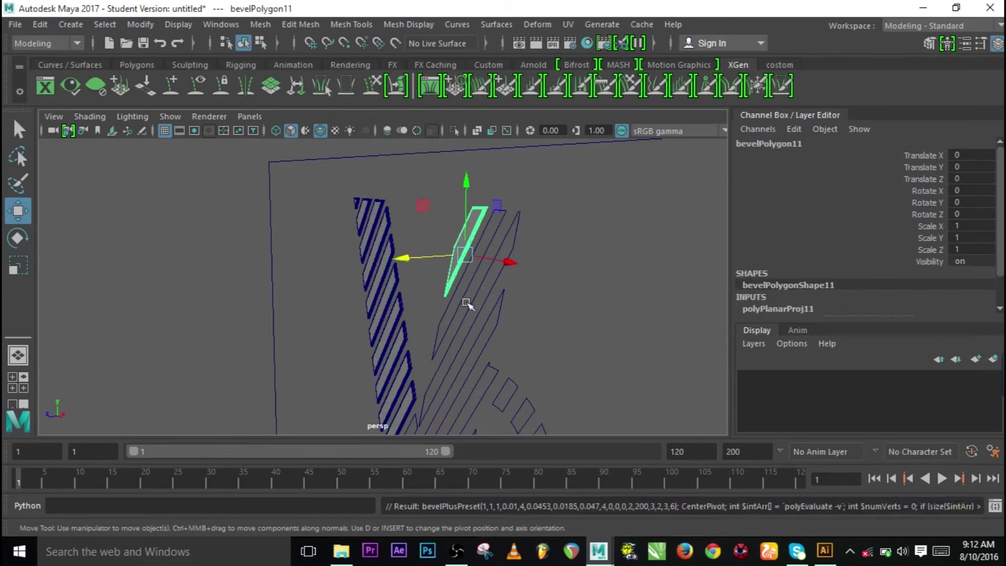
pyautogui.press('g')
pyautogui.keyDown('alt'); pyautogui.moveTo(456, 367); pyautogui.dragTo(378, 330); pyautogui.keyUp('alt')
pyautogui.click(181, 288)
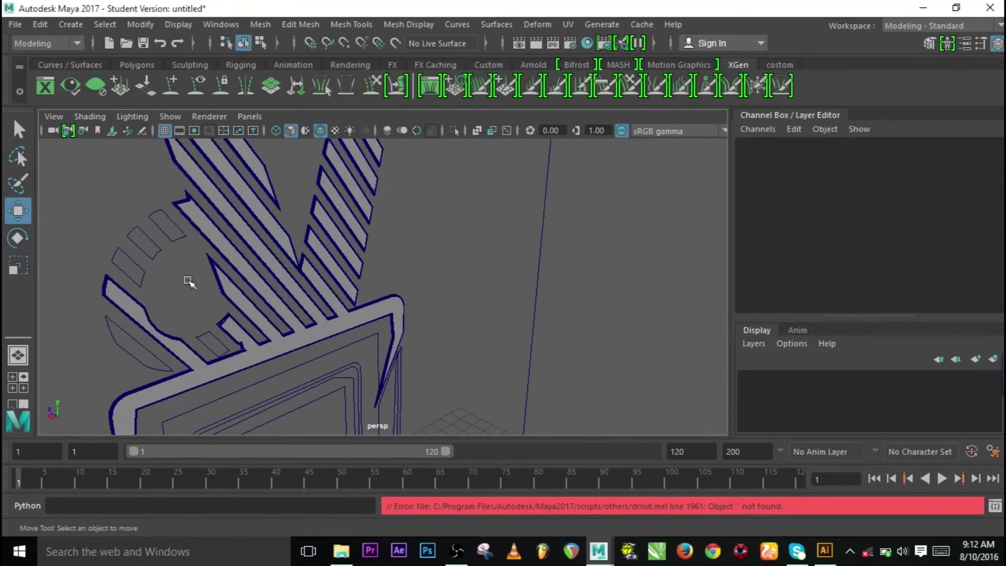
pyautogui.click(169, 226)
pyautogui.press('g')
# Step: Bring the V6 VECTOR CG media text into view and select the O's inner outline
pyautogui.keyDown('alt'); pyautogui.moveTo(229, 326); pyautogui.dragTo(353, 319); pyautogui.keyUp('alt')
pyautogui.scroll(-4, 353, 319)
pyautogui.keyDown('alt'); pyautogui.moveTo(352, 319); pyautogui.dragTo(314, 205, button='middle'); pyautogui.keyUp('alt')
pyautogui.keyDown('alt'); pyautogui.moveTo(336, 348); pyautogui.dragTo(298, 236, button='middle'); pyautogui.keyUp('alt')
pyautogui.keyDown('alt'); pyautogui.moveTo(294, 293); pyautogui.dragTo(482, 323, button='right'); pyautogui.keyUp('alt')
pyautogui.keyDown('alt'); pyautogui.moveTo(440, 303); pyautogui.dragTo(391, 204, button='middle'); pyautogui.keyUp('alt')
pyautogui.keyDown('alt'); pyautogui.moveTo(310, 263); pyautogui.dragTo(482, 286, button='right'); pyautogui.keyUp('alt')
pyautogui.keyDown('alt'); pyautogui.moveTo(437, 280); pyautogui.dragTo(537, 311, button='middle'); pyautogui.keyUp('alt')
pyautogui.click(529, 273)
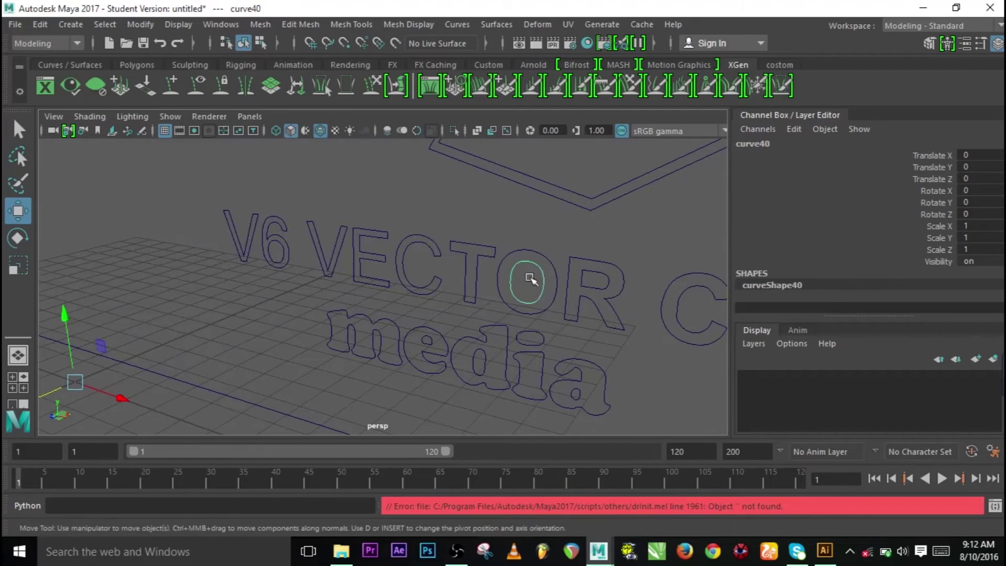
# Step: Bevel the O together with its inner outline so the letter keeps its hole
pyautogui.click(536, 282)
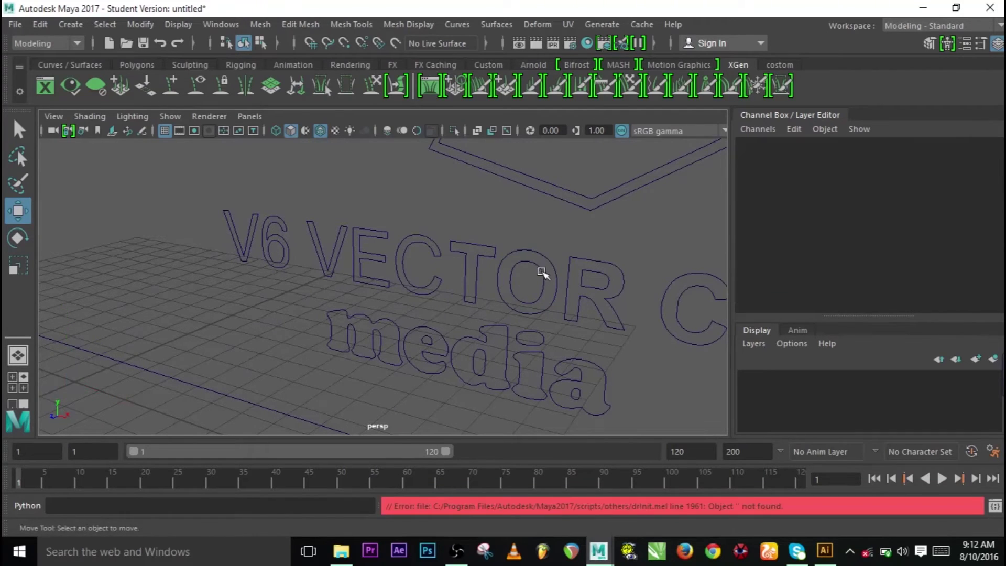
pyautogui.click(543, 272)
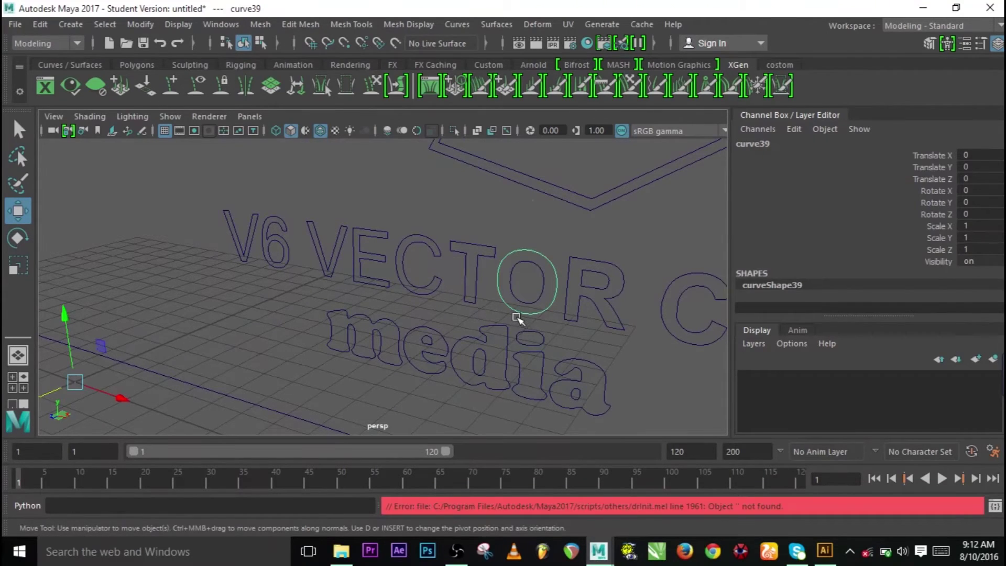
pyautogui.press('g')
pyautogui.keyDown('alt'); pyautogui.moveTo(532, 324); pyautogui.dragTo(518, 333); pyautogui.keyUp('alt')
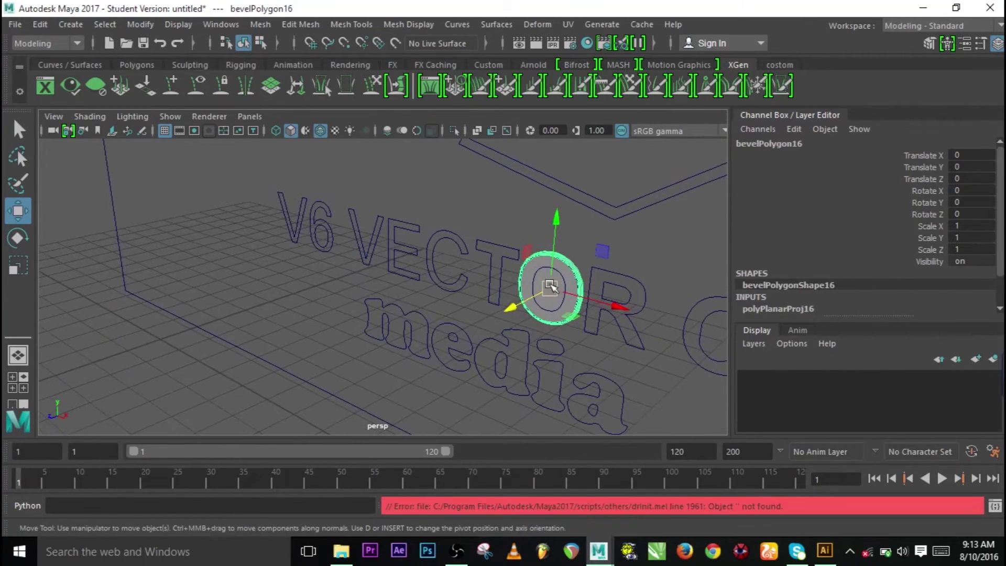
pyautogui.hotkey('ctrl', 'z')
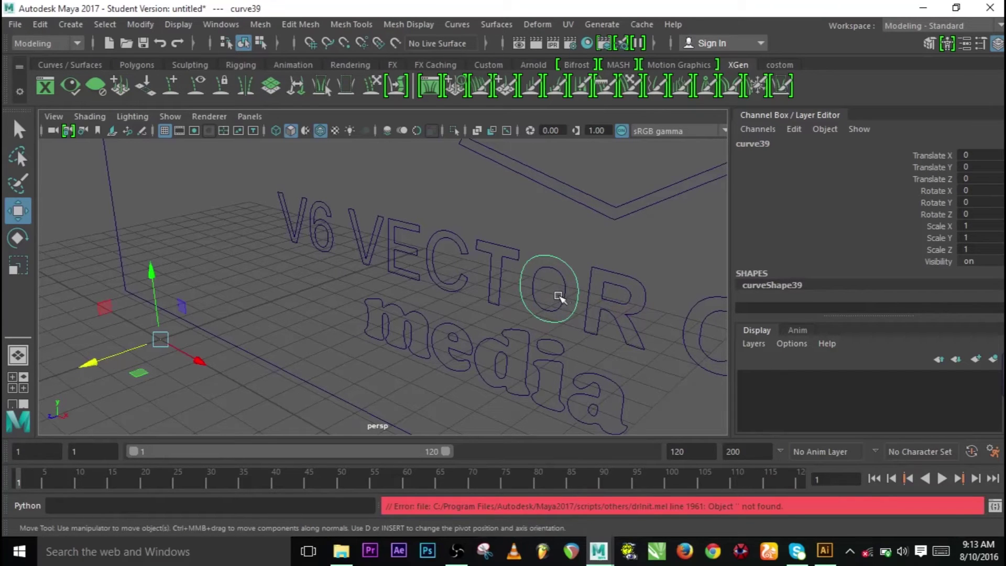
pyautogui.keyDown('shift'); pyautogui.click(566, 287); pyautogui.keyUp('shift')
pyautogui.press('g')
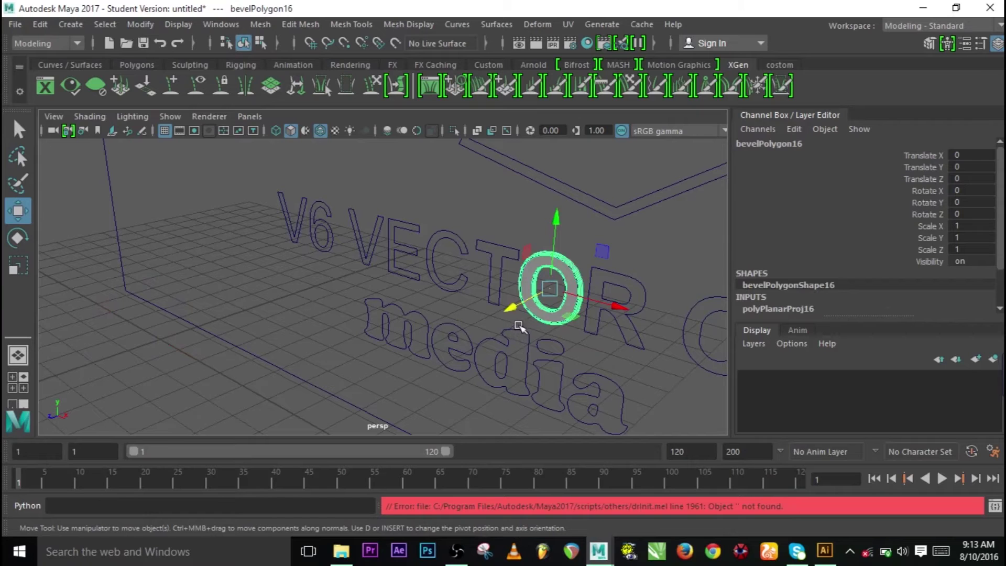
pyautogui.keyDown('alt'); pyautogui.moveTo(484, 313); pyautogui.dragTo(493, 287); pyautogui.keyUp('alt')
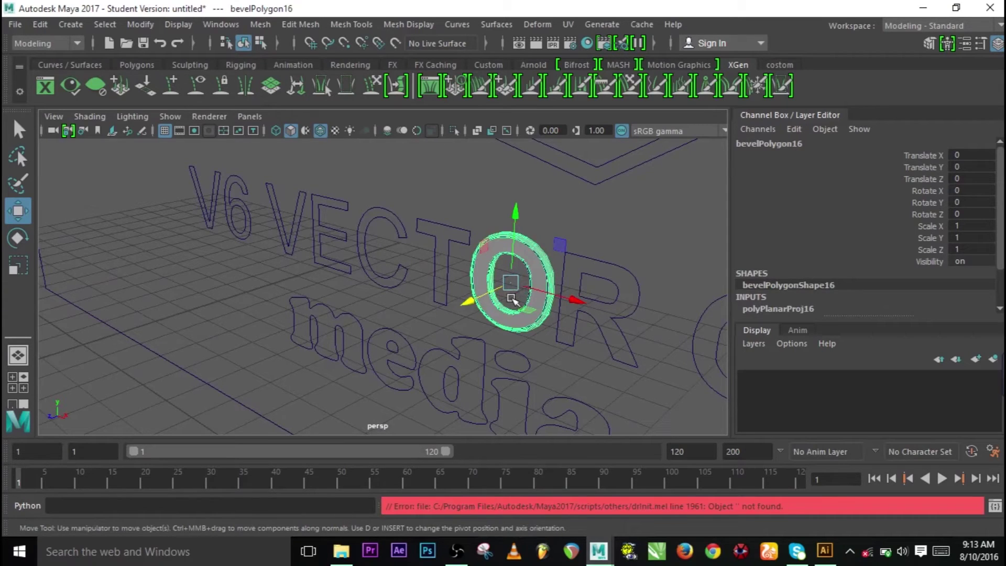
# Step: Bevel the R and the 6, each with its inner curve, into 3D letters
pyautogui.click(593, 267)
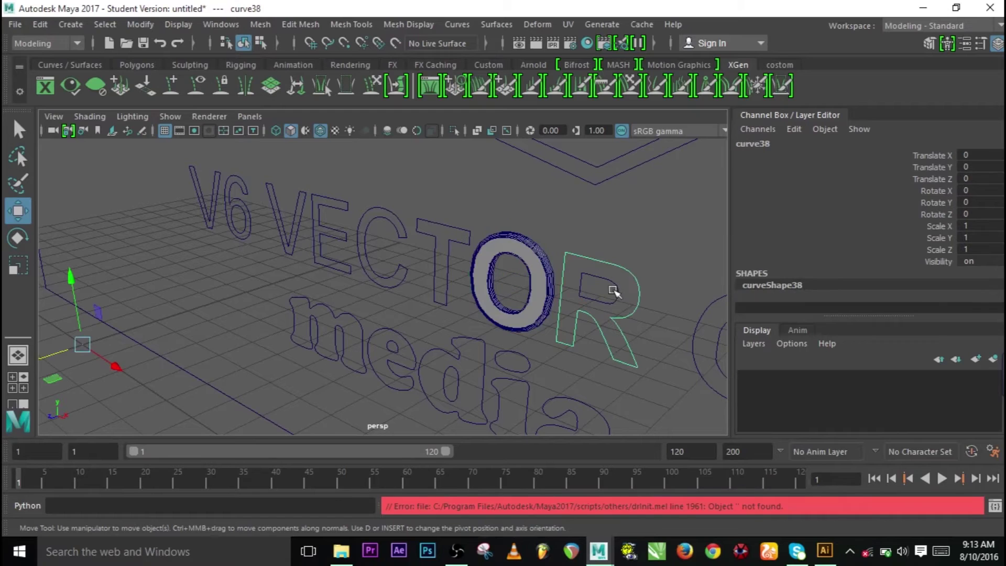
pyautogui.keyDown('shift'); pyautogui.click(618, 293); pyautogui.keyUp('shift')
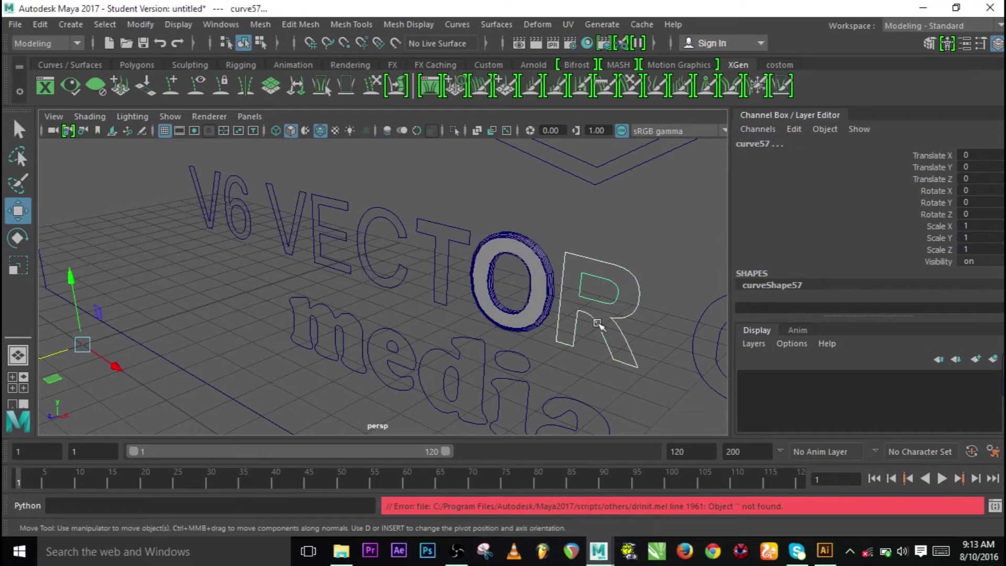
pyautogui.press('g')
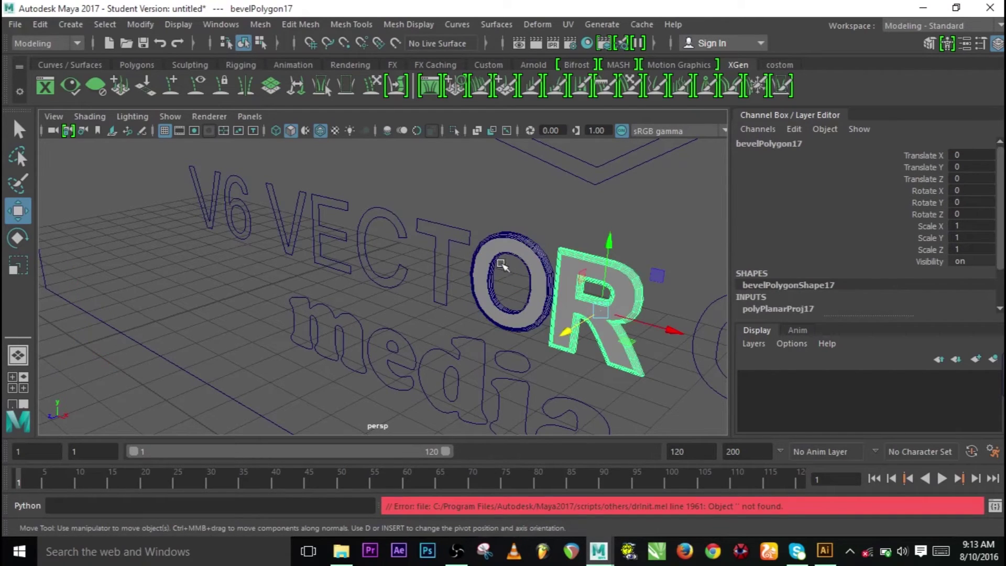
pyautogui.click(241, 178)
pyautogui.keyDown('alt'); pyautogui.moveTo(206, 283); pyautogui.dragTo(251, 284); pyautogui.keyUp('alt')
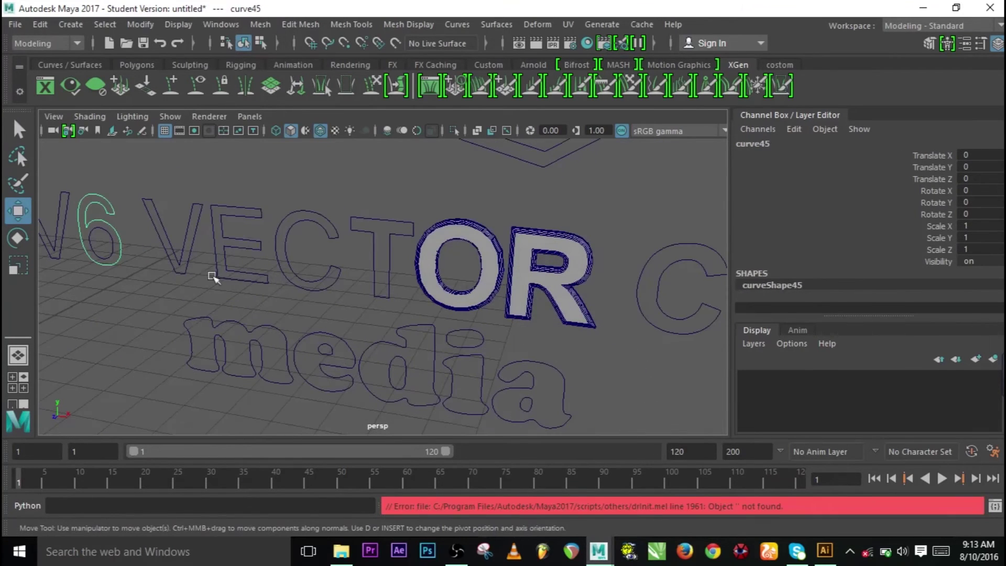
pyautogui.keyDown('shift'); pyautogui.click(107, 236); pyautogui.keyUp('shift')
pyautogui.press('g')
# Step: Bevel the a and the e, each with its inner curve, into 3D letters
pyautogui.keyDown('alt'); pyautogui.moveTo(421, 297); pyautogui.dragTo(370, 282); pyautogui.keyUp('alt')
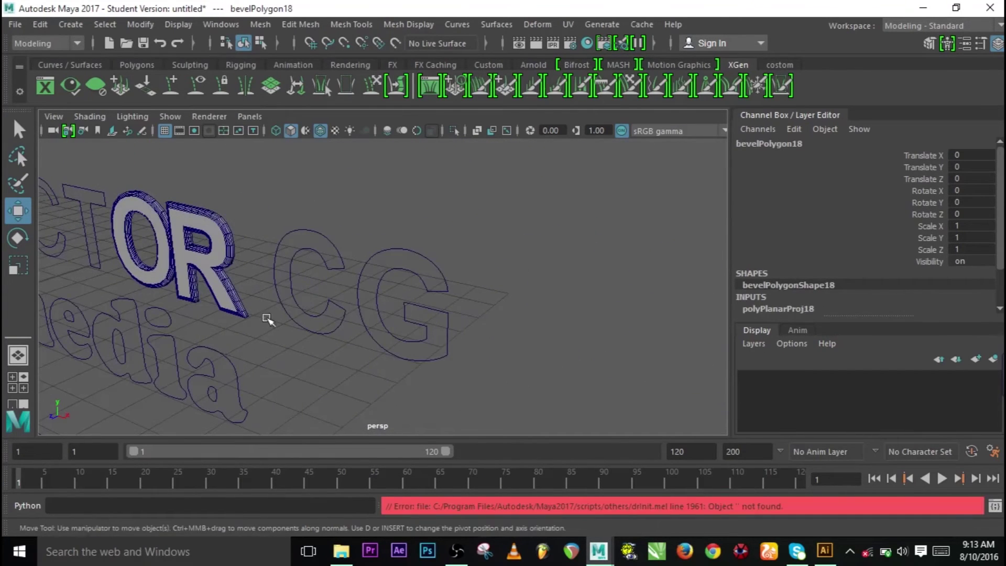
pyautogui.keyDown('alt'); pyautogui.moveTo(263, 319); pyautogui.dragTo(490, 252); pyautogui.keyUp('alt')
pyautogui.click(360, 310)
pyautogui.keyDown('shift'); pyautogui.click(352, 350); pyautogui.keyUp('shift')
pyautogui.press('g')
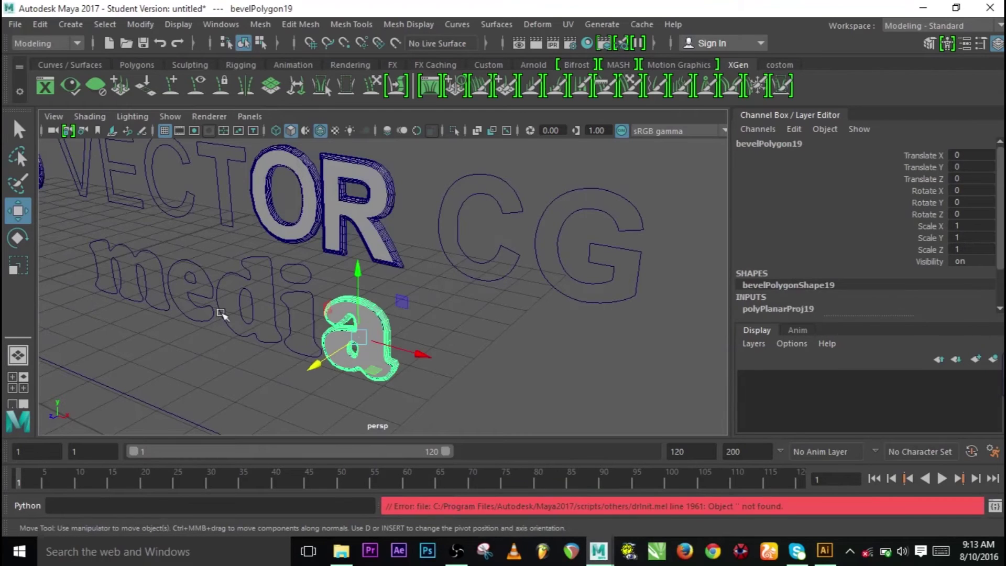
pyautogui.click(205, 283)
pyautogui.keyDown('shift'); pyautogui.click(198, 294); pyautogui.keyUp('shift')
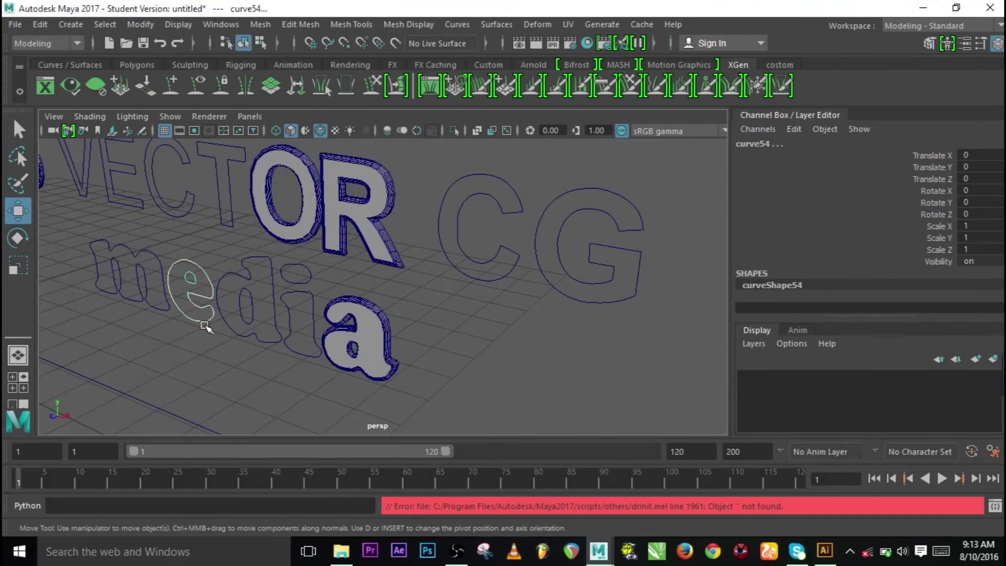
pyautogui.press('g')
# Step: Bevel the d with its inner oval, then view the whole lettering
pyautogui.keyDown('alt'); pyautogui.moveTo(224, 357); pyautogui.dragTo(365, 347, button='middle'); pyautogui.keyUp('alt')
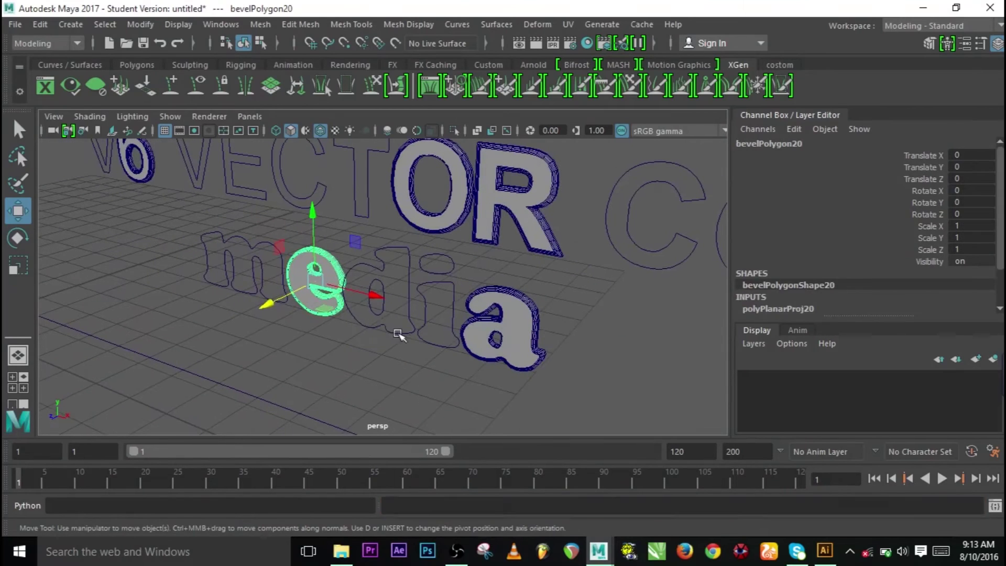
pyautogui.click(400, 332)
pyautogui.keyDown('shift'); pyautogui.click(385, 301); pyautogui.keyUp('shift')
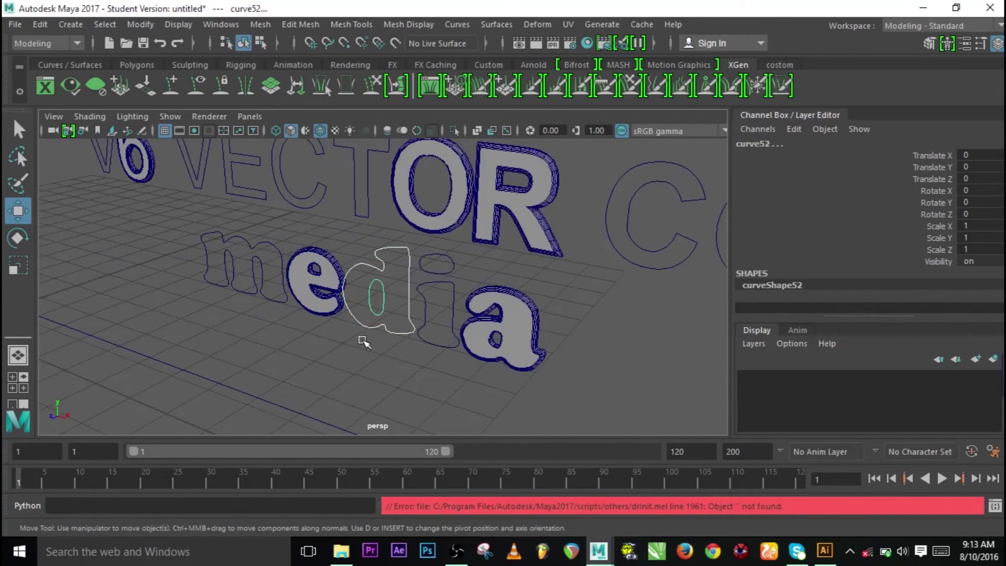
pyautogui.press('g')
pyautogui.keyDown('alt'); pyautogui.moveTo(361, 340); pyautogui.dragTo(205, 256, button='right'); pyautogui.keyUp('alt')
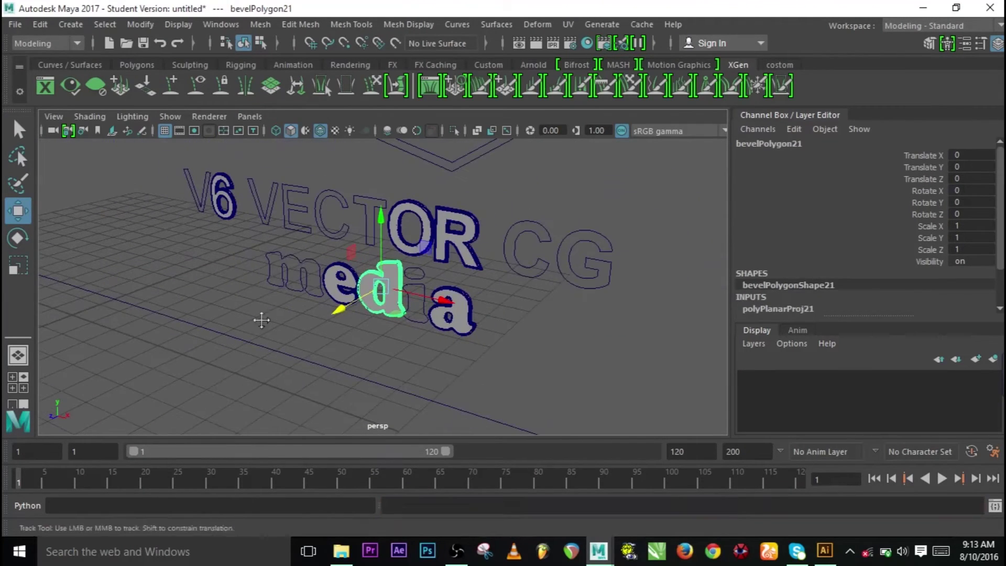
pyautogui.keyDown('alt'); pyautogui.moveTo(261, 318); pyautogui.dragTo(271, 370, button='middle'); pyautogui.keyUp('alt')
pyautogui.keyDown('alt'); pyautogui.moveTo(297, 258); pyautogui.dragTo(251, 360); pyautogui.keyUp('alt')
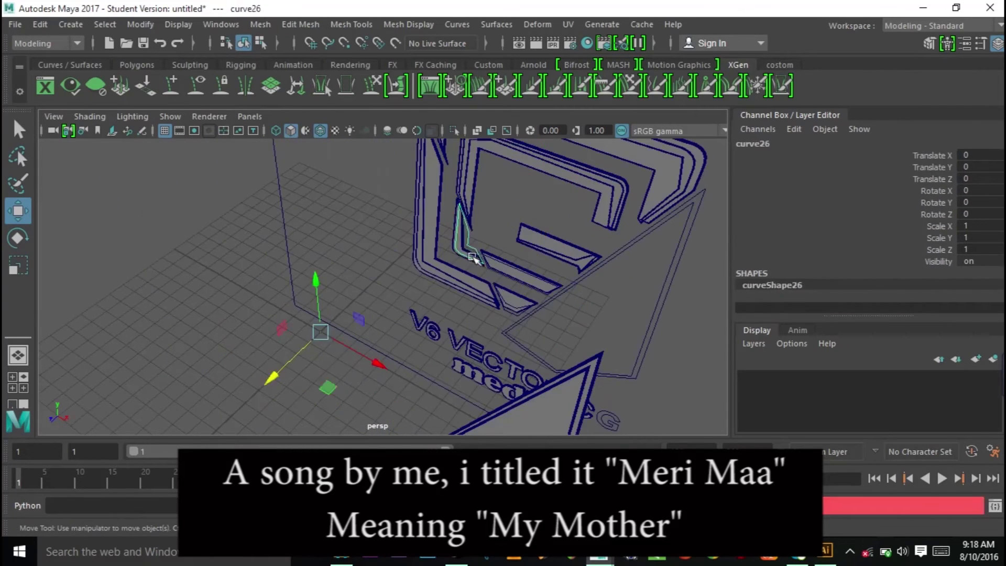
# Step: Select the bevelled logo objects and move them along Z
pyautogui.keyDown('alt'); pyautogui.moveTo(446, 293); pyautogui.dragTo(473, 297); pyautogui.keyUp('alt')
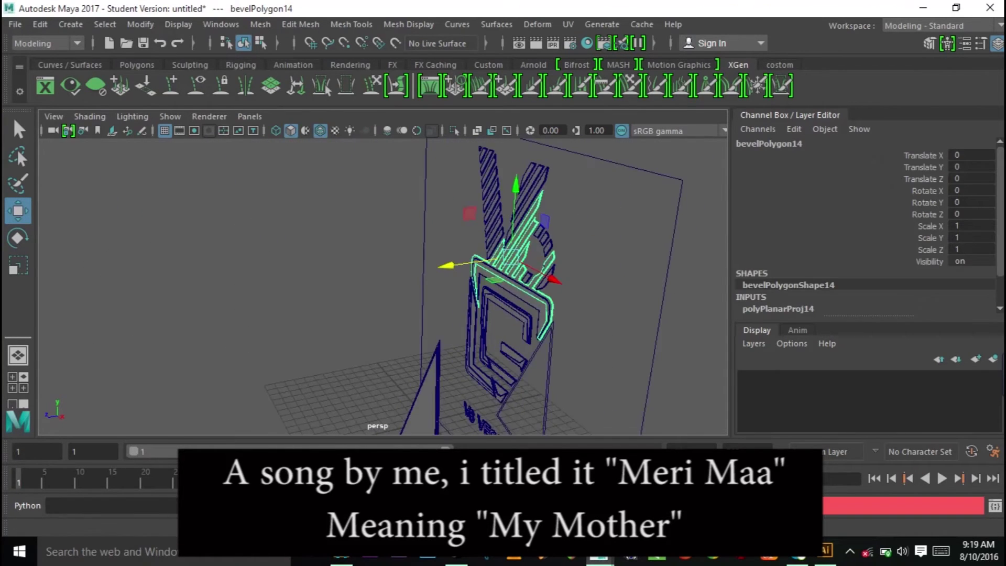
pyautogui.click(103, 277)
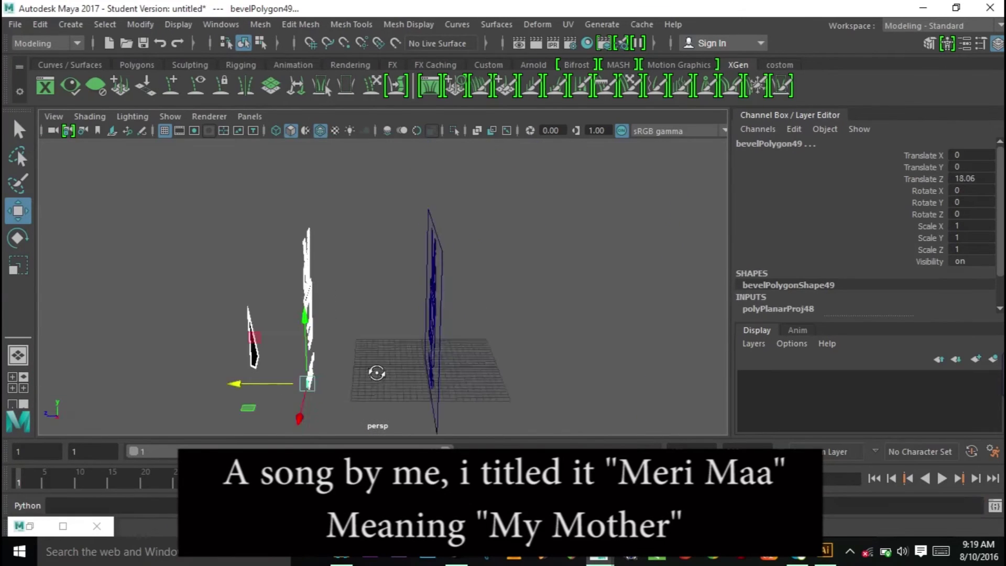
pyautogui.keyDown('alt'); pyautogui.moveTo(283, 385); pyautogui.dragTo(314, 385); pyautogui.keyUp('alt')
pyautogui.keyDown('alt'); pyautogui.moveTo(315, 384); pyautogui.dragTo(504, 367, button='middle'); pyautogui.keyUp('alt')
pyautogui.scroll(4, 504, 367)
# Step: Marquee-select the tall white plane's outline curves from an edge-on view
pyautogui.click(545, 314)
pyautogui.keyDown('alt'); pyautogui.moveTo(546, 315); pyautogui.dragTo(498, 315); pyautogui.keyUp('alt')
pyautogui.scroll(-4, 428, 267)
pyautogui.keyDown('alt'); pyautogui.moveTo(469, 289); pyautogui.dragTo(427, 336, button='middle'); pyautogui.keyUp('alt')
pyautogui.keyDown('alt'); pyautogui.moveTo(417, 348); pyautogui.dragTo(480, 347); pyautogui.keyUp('alt')
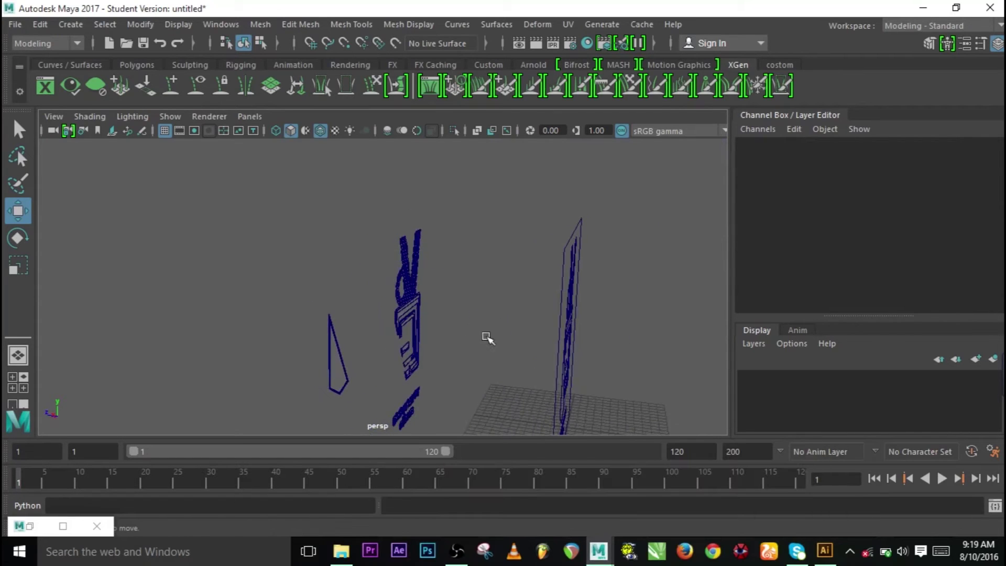
pyautogui.moveTo(543, 212); pyautogui.dragTo(631, 476)
pyautogui.moveTo(427, 352)
pyautogui.keyDown('alt'); pyautogui.mouseDown()
pyautogui.moveTo(381, 351)
pyautogui.moveTo(461, 352)
pyautogui.moveTo(429, 360)
pyautogui.moveTo(432, 372)
pyautogui.mouseUp(); pyautogui.keyUp('alt')
pyautogui.moveTo(535, 213); pyautogui.dragTo(614, 434)
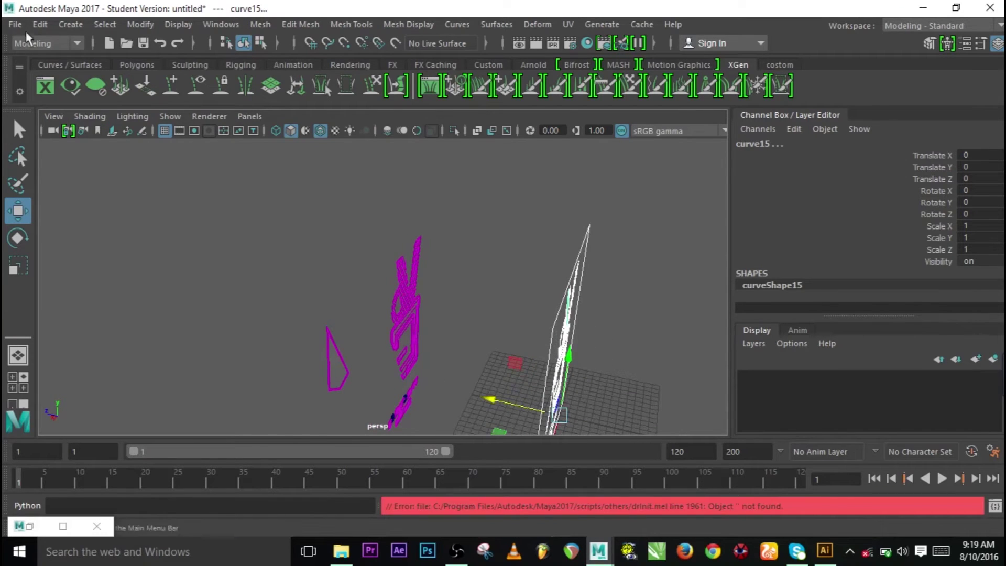
# Step: Delete the curves' construction history by type, then delete the tall white outline curves
pyautogui.click(41, 25)
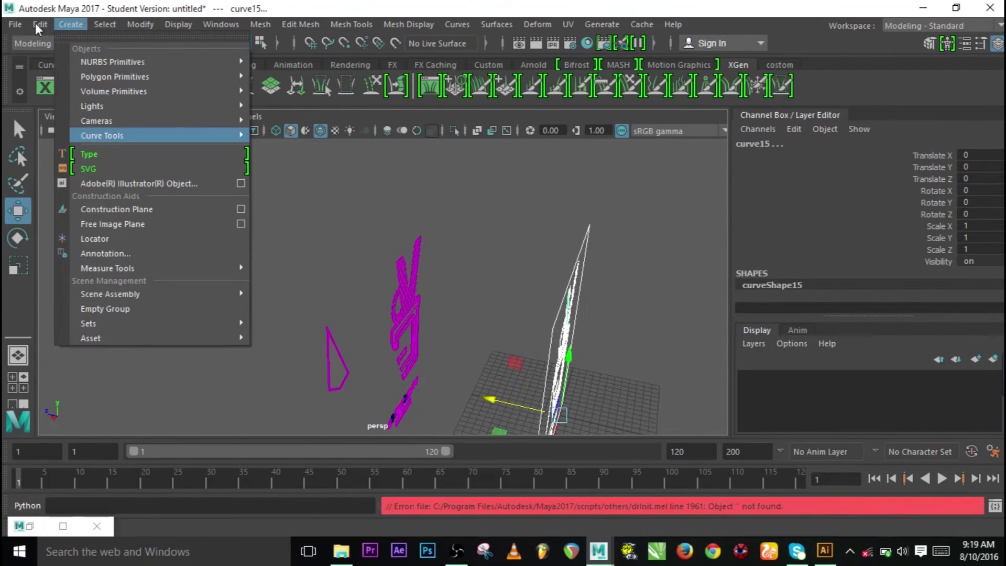
pyautogui.moveTo(39, 26)
pyautogui.moveTo(155, 200)
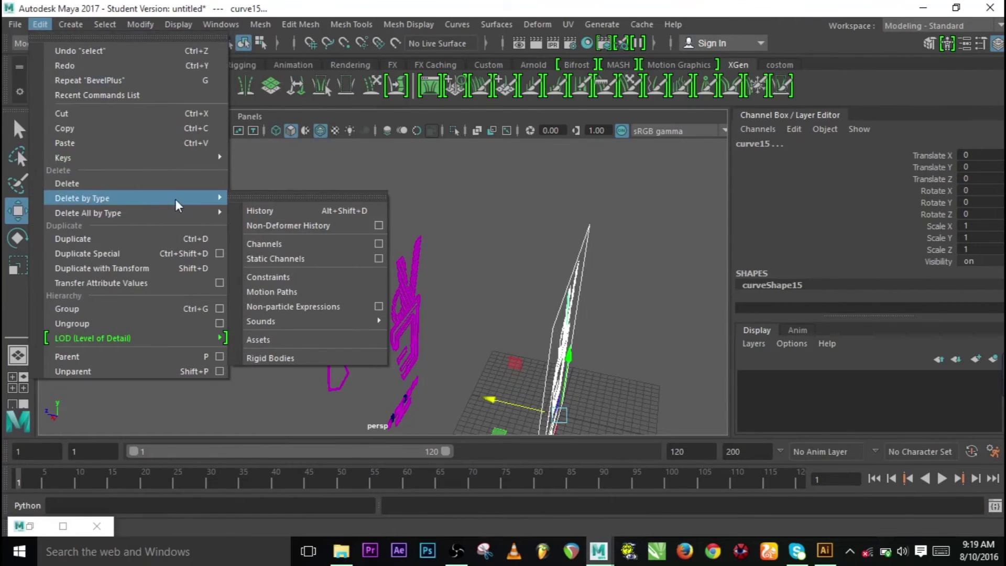
pyautogui.click(313, 83)
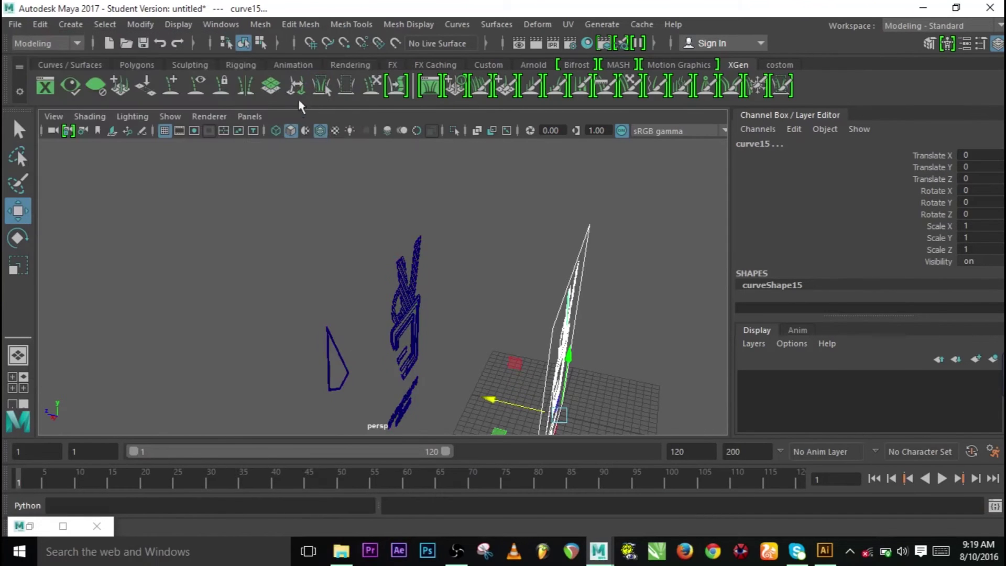
pyautogui.moveTo(491, 188); pyautogui.dragTo(640, 490)
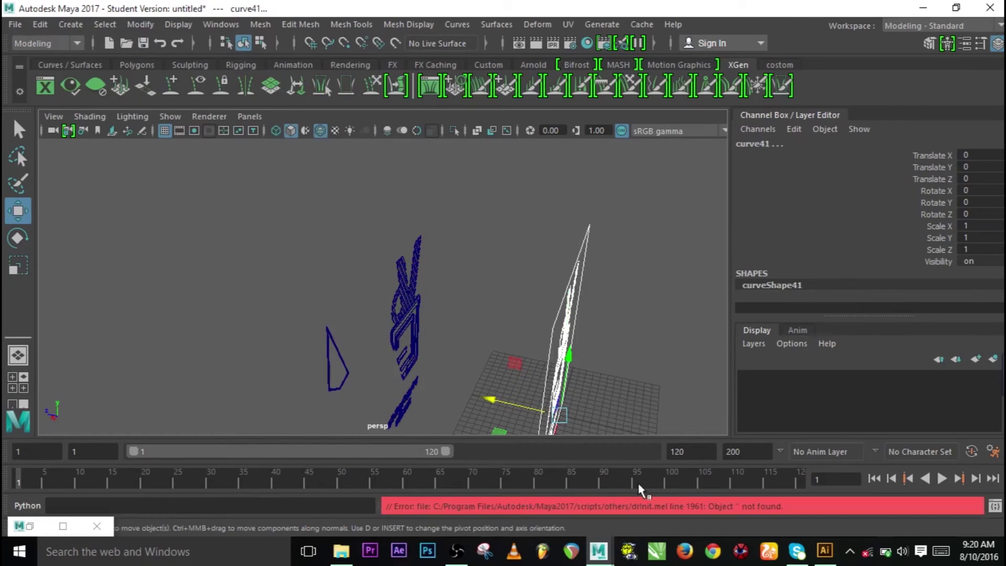
pyautogui.press('Delete')
# Step: Select the thin plate shape from an edge-on view of the logo
pyautogui.moveTo(304, 198); pyautogui.dragTo(459, 441)
pyautogui.keyDown('alt'); pyautogui.moveTo(261, 331); pyautogui.dragTo(391, 311); pyautogui.keyUp('alt')
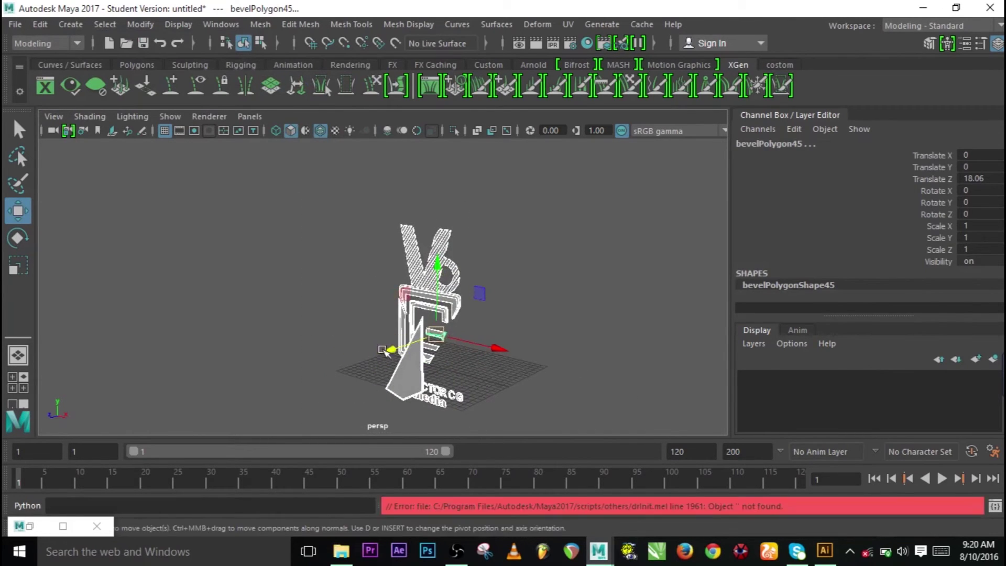
pyautogui.keyDown('alt'); pyautogui.moveTo(388, 348); pyautogui.dragTo(577, 366, button='right'); pyautogui.keyUp('alt')
pyautogui.keyDown('alt'); pyautogui.moveTo(591, 357); pyautogui.dragTo(388, 346); pyautogui.keyUp('alt')
pyautogui.click(352, 348)
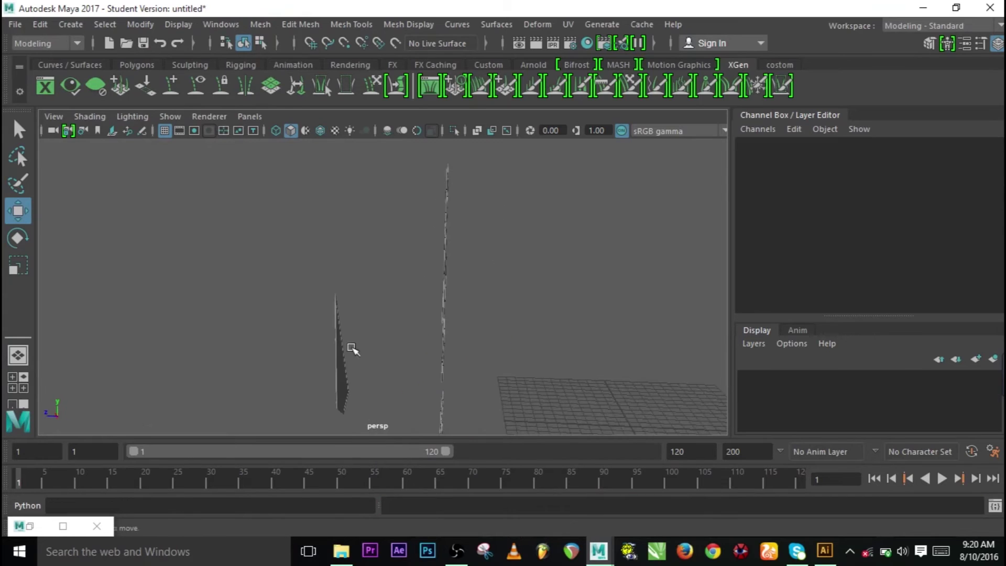
pyautogui.click(342, 375)
# Step: Slide the front plate forward along Z so it stands in front of the logo
pyautogui.keyDown('alt'); pyautogui.moveTo(297, 396); pyautogui.dragTo(387, 393); pyautogui.keyUp('alt')
pyautogui.keyDown('alt'); pyautogui.moveTo(388, 390); pyautogui.dragTo(523, 377, button='right'); pyautogui.keyUp('alt')
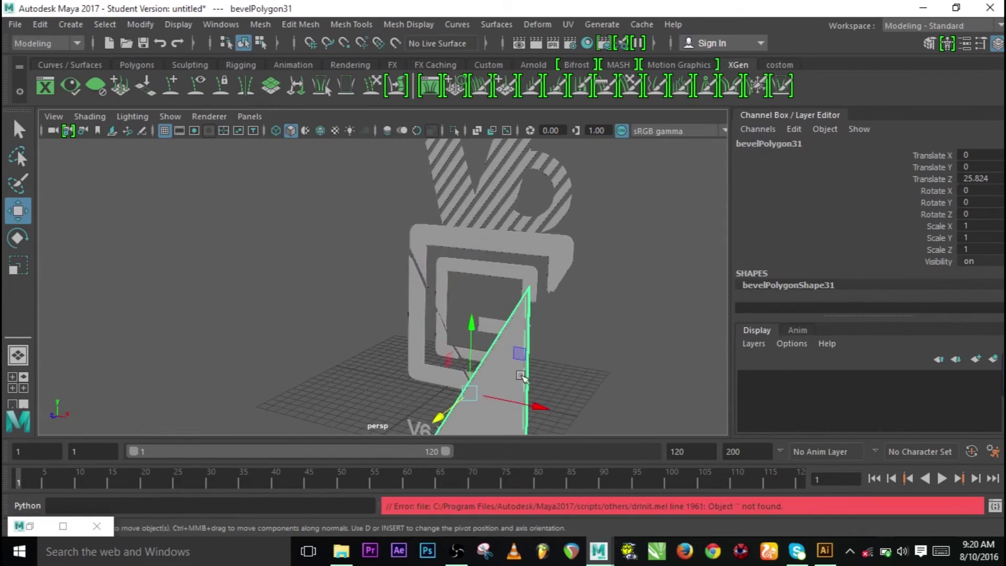
pyautogui.keyDown('alt'); pyautogui.moveTo(509, 335); pyautogui.dragTo(477, 278, button='middle'); pyautogui.keyUp('alt')
pyautogui.keyDown('alt'); pyautogui.moveTo(413, 389); pyautogui.dragTo(369, 336); pyautogui.keyUp('alt')
pyautogui.keyDown('alt'); pyautogui.moveTo(406, 301); pyautogui.dragTo(441, 211, button='middle'); pyautogui.keyUp('alt')
pyautogui.click(438, 306)
pyautogui.moveTo(393, 247); pyautogui.dragTo(368, 278)
pyautogui.keyDown('alt'); pyautogui.moveTo(406, 320); pyautogui.dragTo(397, 350); pyautogui.keyUp('alt')
pyautogui.click(361, 322)
pyautogui.click(343, 355)
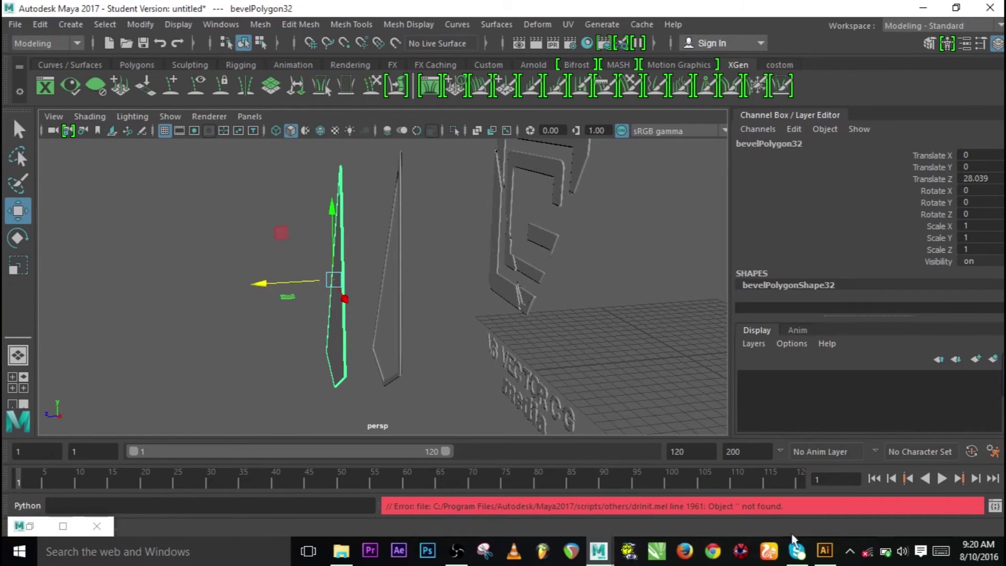
pyautogui.click(824, 551)
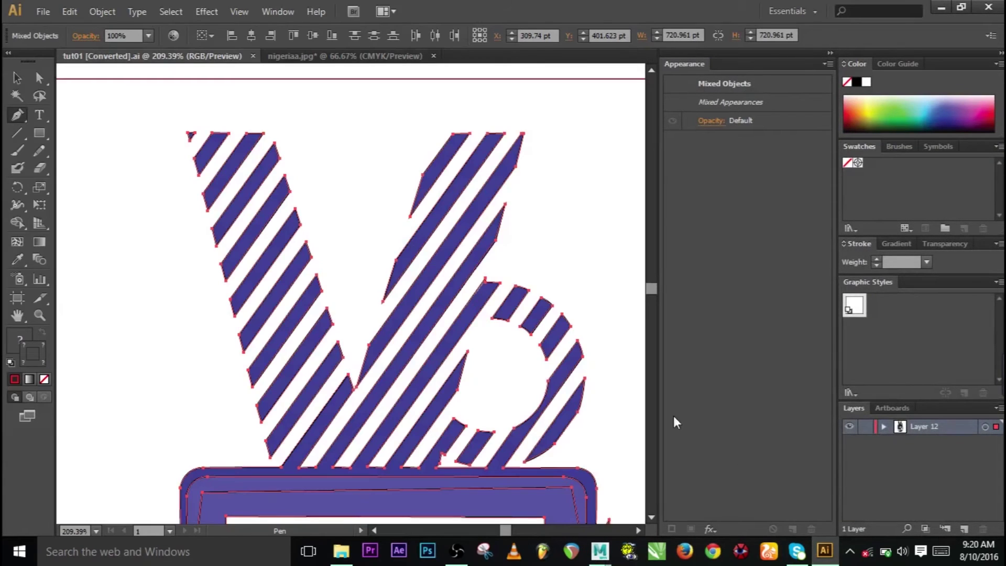
pyautogui.click(95, 531)
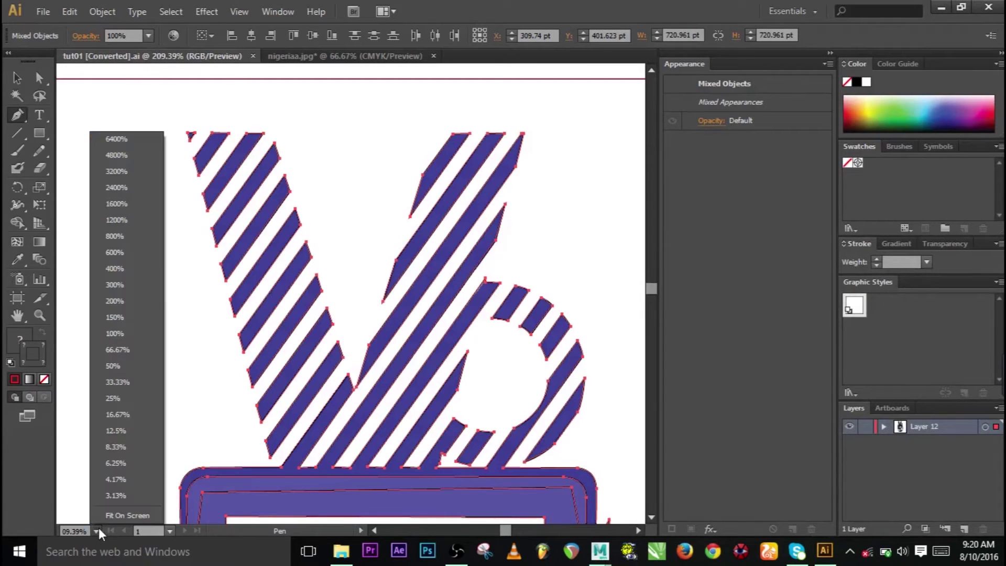
pyautogui.click(128, 334)
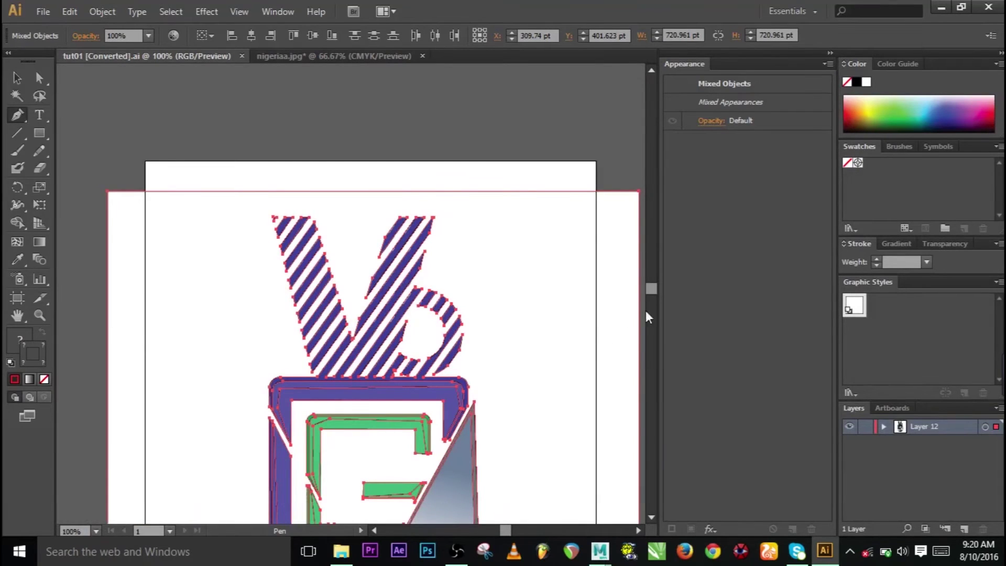
pyautogui.scroll(-5, 651, 517)
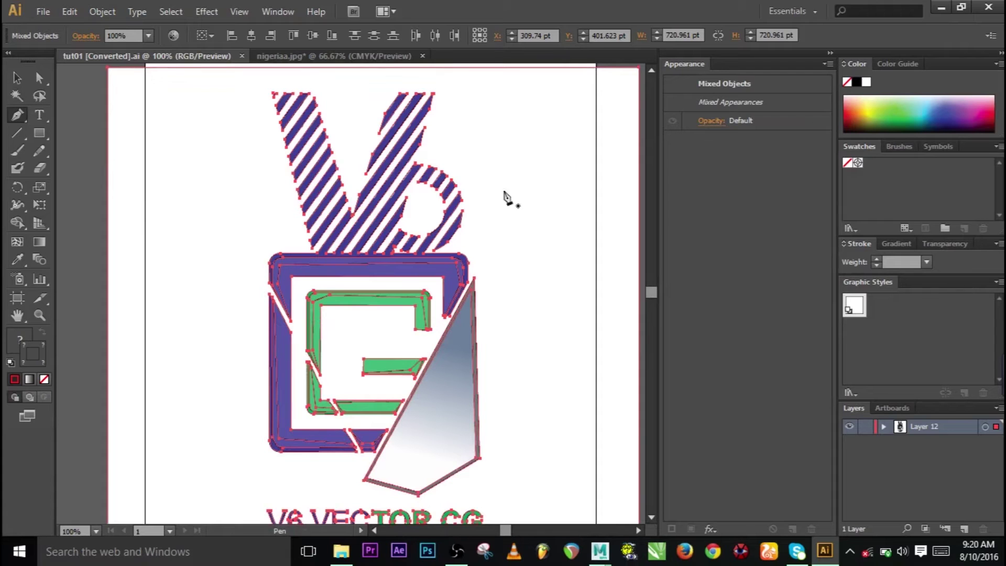
pyautogui.click(941, 7)
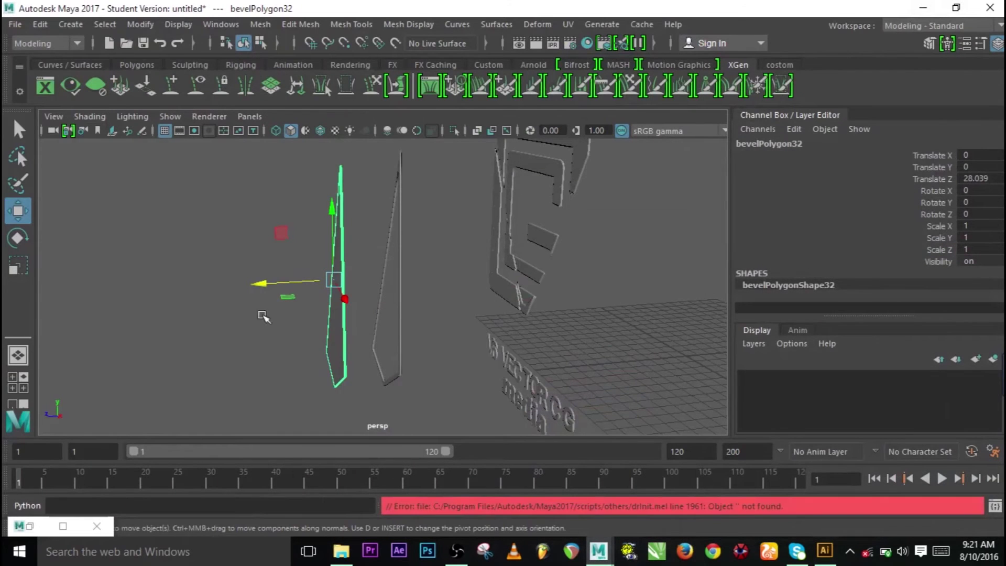
# Step: Marquee-select several of the thin bevelled logo pieces from an edge-on view
pyautogui.click(321, 367)
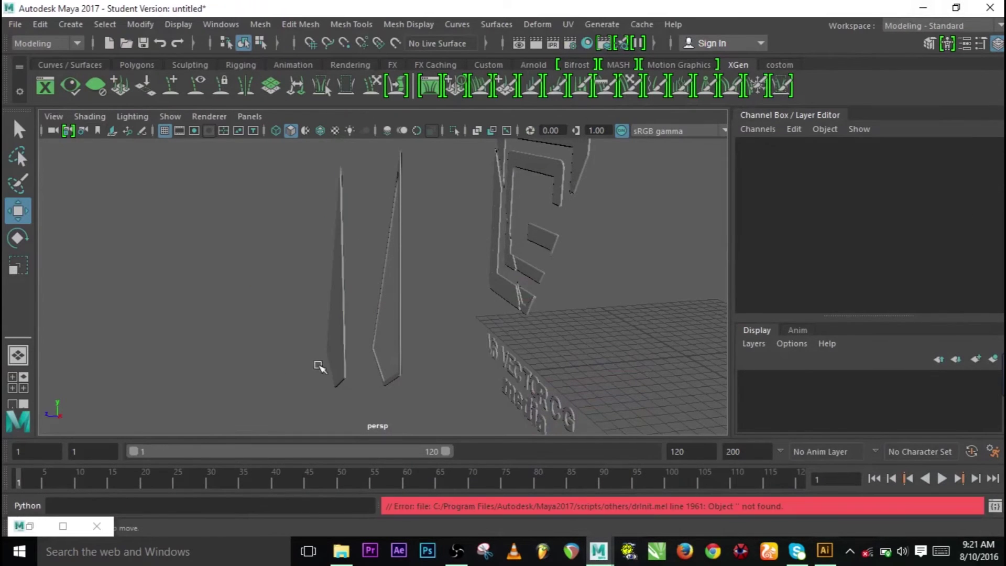
pyautogui.click(384, 356)
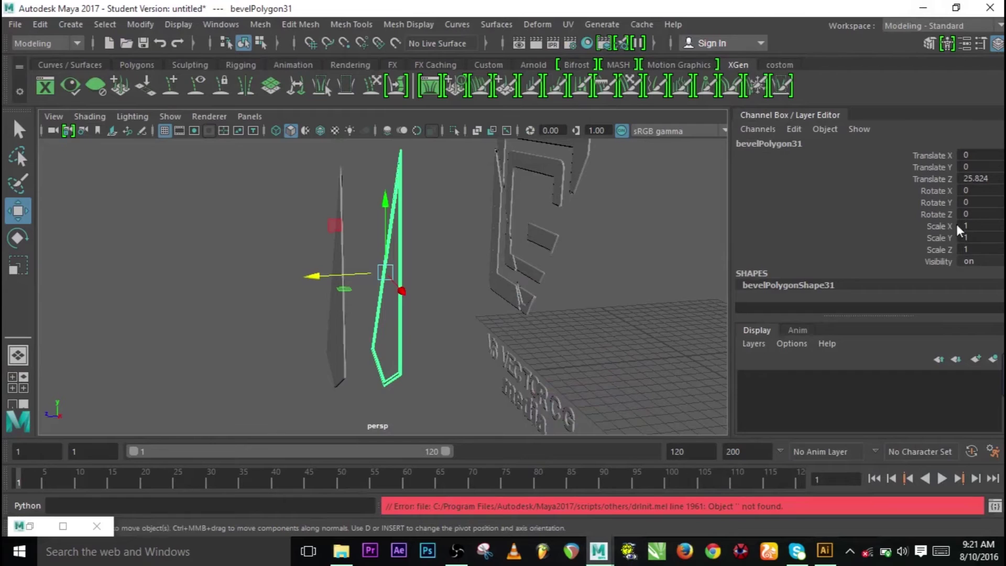
pyautogui.scroll(-5, 319, 310)
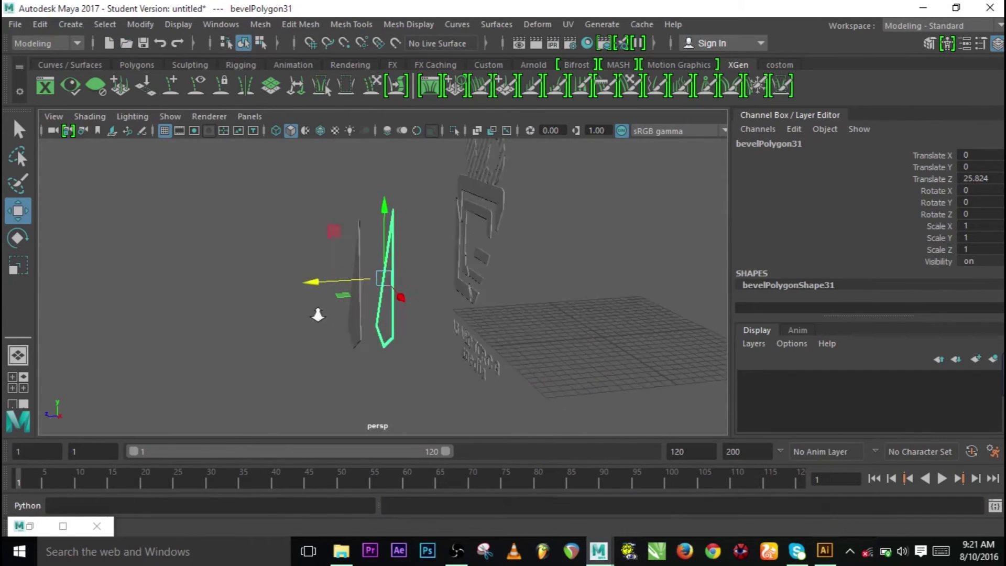
pyautogui.keyDown('alt'); pyautogui.moveTo(446, 291); pyautogui.dragTo(398, 331); pyautogui.keyUp('alt')
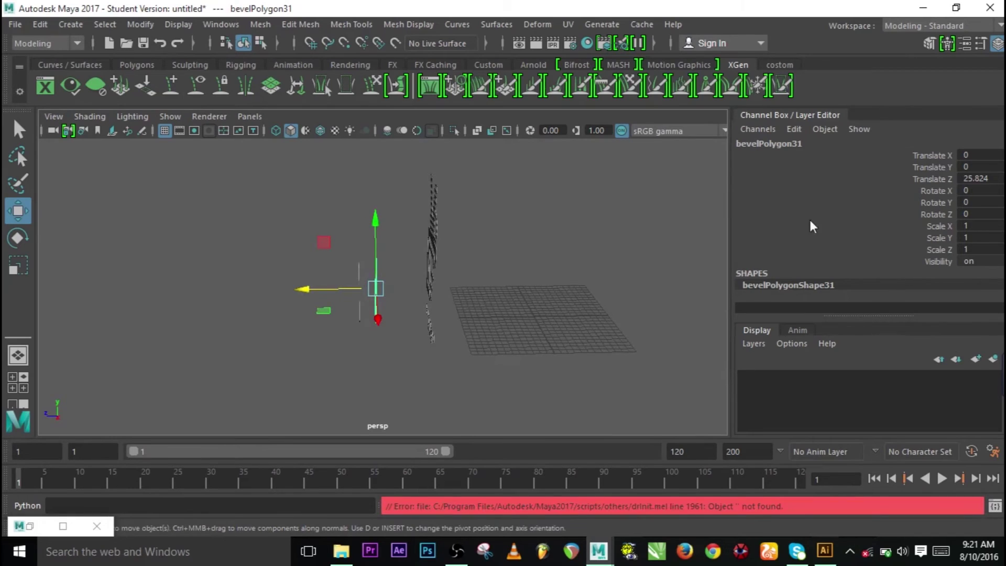
pyautogui.moveTo(292, 162); pyautogui.dragTo(520, 355)
# Step: Set their Scale Z to 2, then 3, in the Channel Box, and deselect
pyautogui.doubleClick(986, 251)
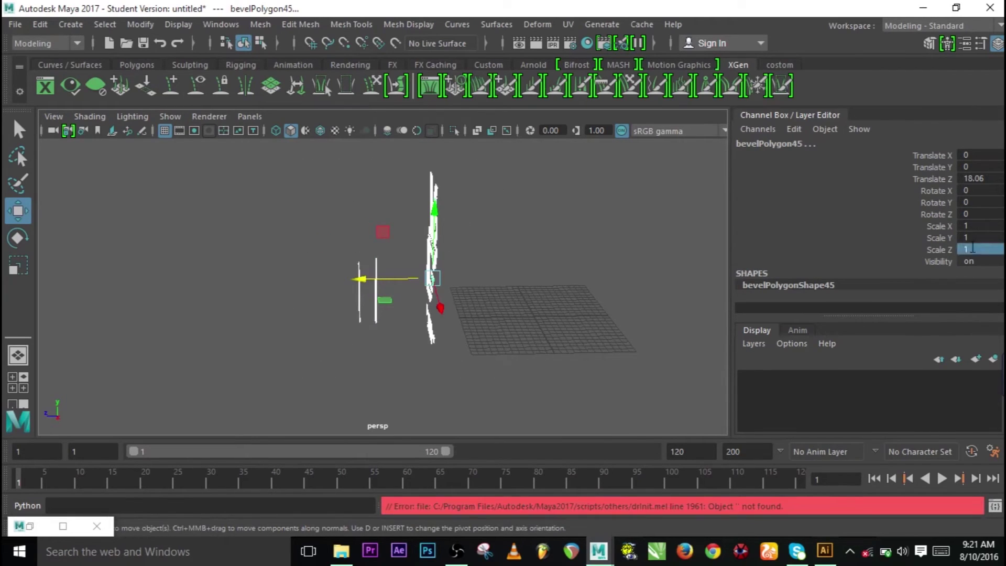
pyautogui.press('Return')
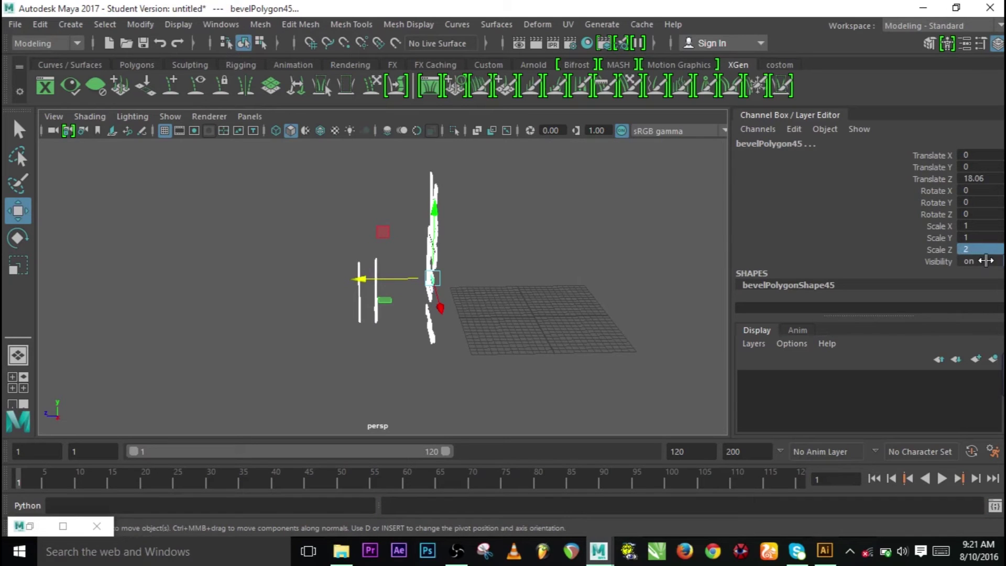
pyautogui.click(962, 250)
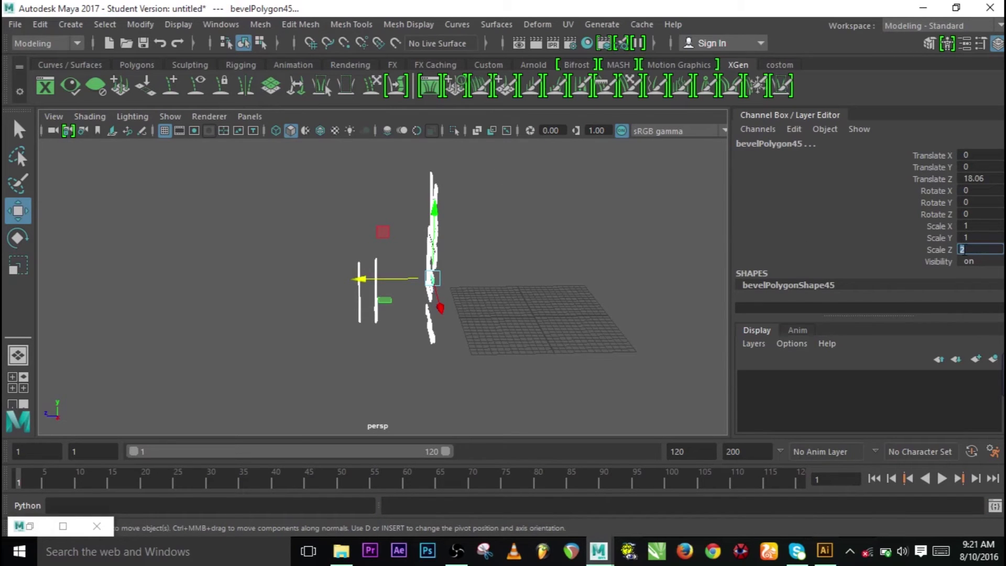
pyautogui.write('3')
pyautogui.press('Return')
pyautogui.click(290, 320)
pyautogui.keyDown('alt'); pyautogui.moveTo(247, 281); pyautogui.dragTo(495, 349); pyautogui.keyUp('alt')
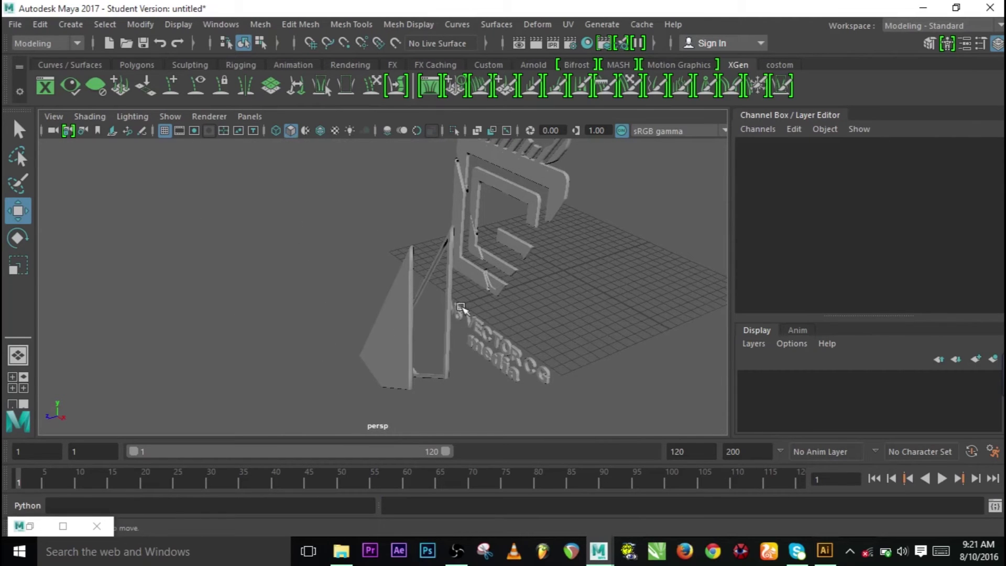
# Step: Give the triangular slab a Scale Z of 5 and slide it along its depth toward the logo
pyautogui.click(395, 322)
pyautogui.keyDown('alt'); pyautogui.moveTo(390, 382); pyautogui.dragTo(354, 382); pyautogui.keyUp('alt')
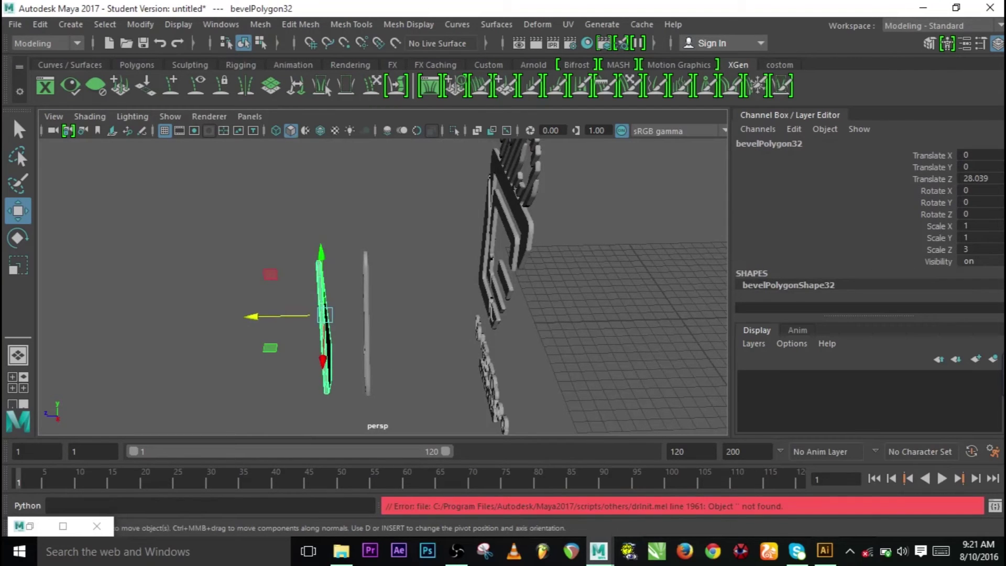
pyautogui.click(973, 249)
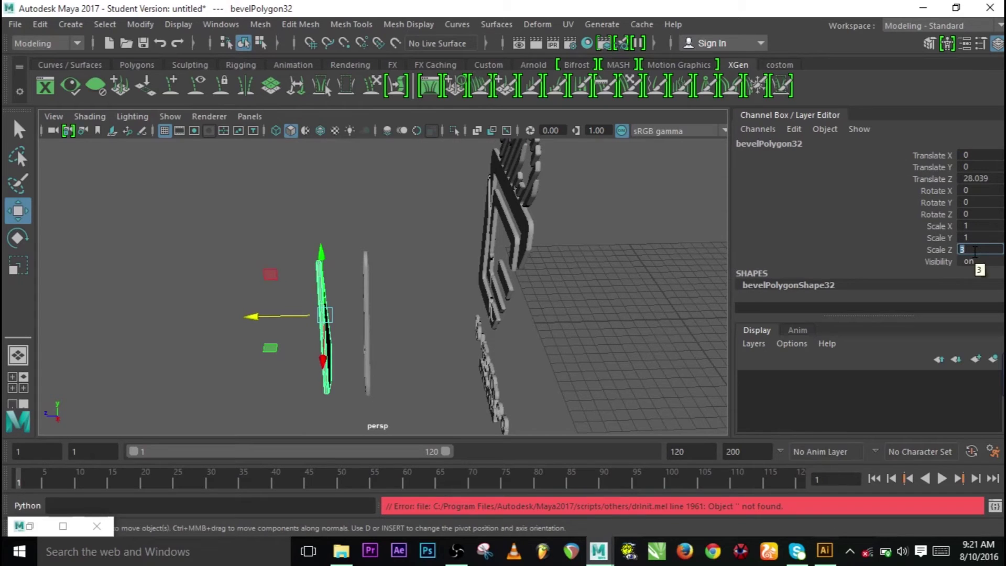
pyautogui.press('Return')
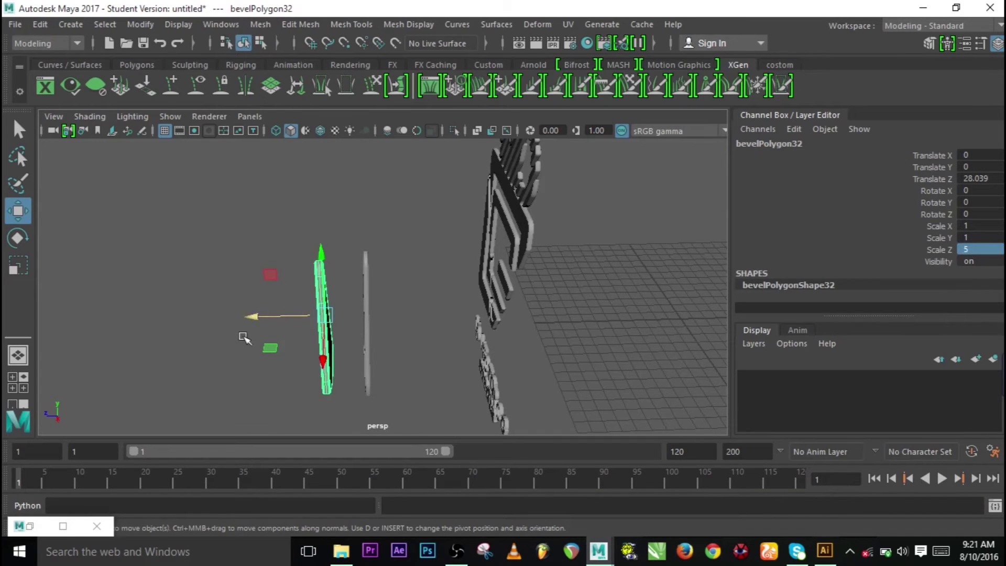
pyautogui.moveTo(250, 313); pyautogui.dragTo(291, 321)
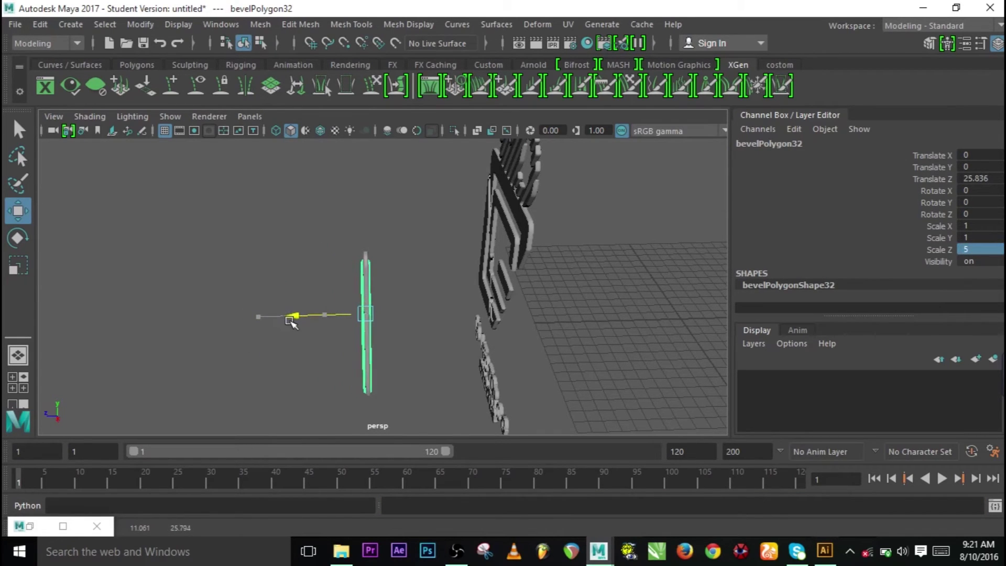
# Step: Deselect the slab and turn the view round to face the front of the logo
pyautogui.click(401, 338)
pyautogui.keyDown('alt'); pyautogui.moveTo(405, 342); pyautogui.dragTo(463, 325); pyautogui.keyUp('alt')
pyautogui.keyDown('alt'); pyautogui.moveTo(250, 233); pyautogui.dragTo(435, 286); pyautogui.keyUp('alt')
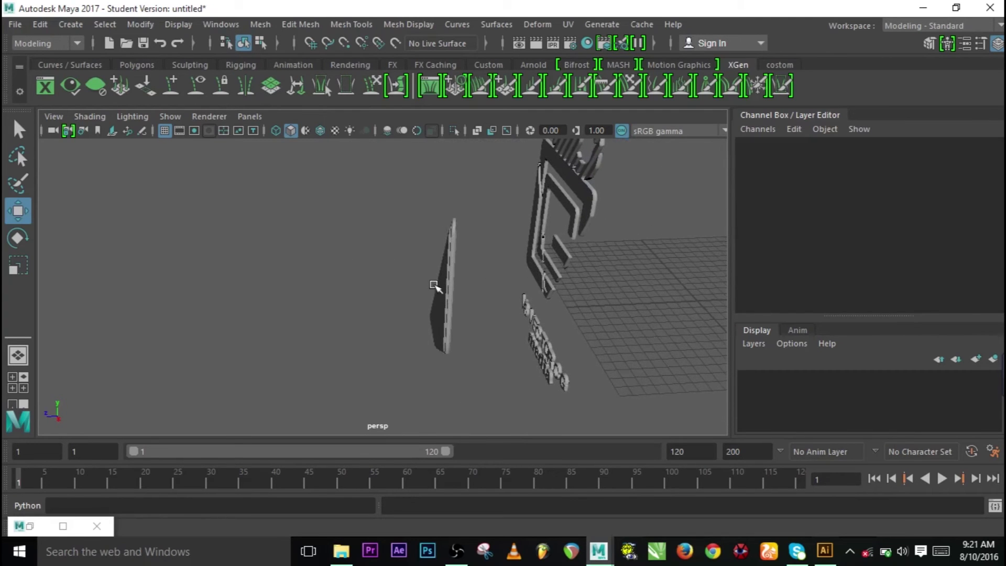
pyautogui.keyDown('alt'); pyautogui.moveTo(380, 315); pyautogui.dragTo(439, 336); pyautogui.keyUp('alt')
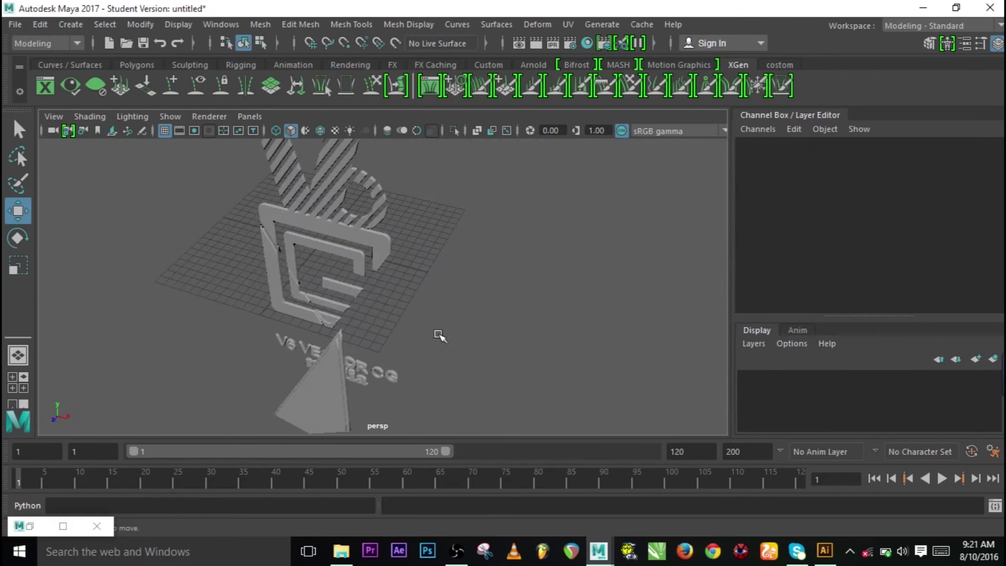
pyautogui.keyDown('alt'); pyautogui.moveTo(279, 296); pyautogui.dragTo(328, 290); pyautogui.keyUp('alt')
pyautogui.scroll(3, 492, 290)
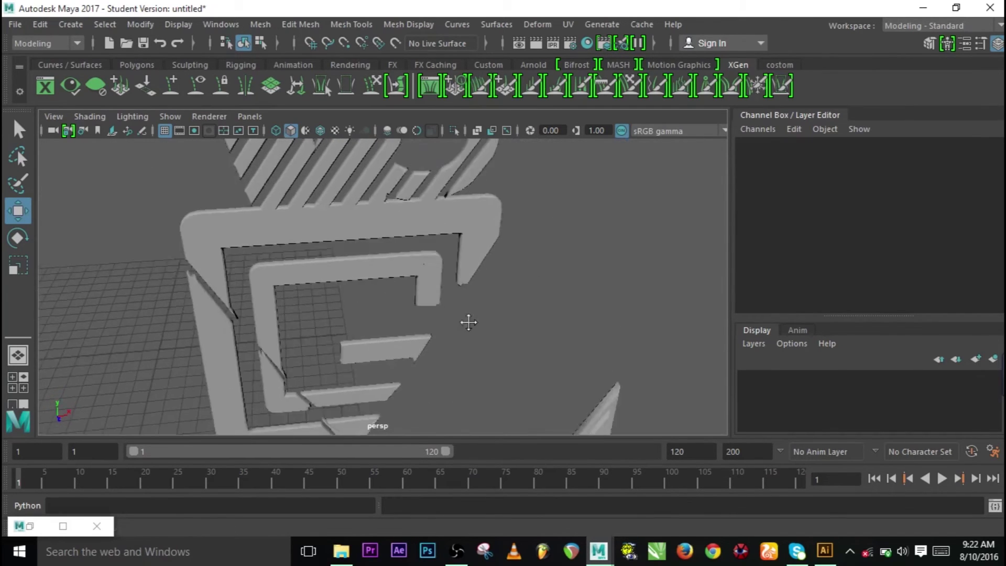
# Step: Select the frame's top horizontal bar and set its Scale Z to 5
pyautogui.click(429, 255)
pyautogui.click(411, 274)
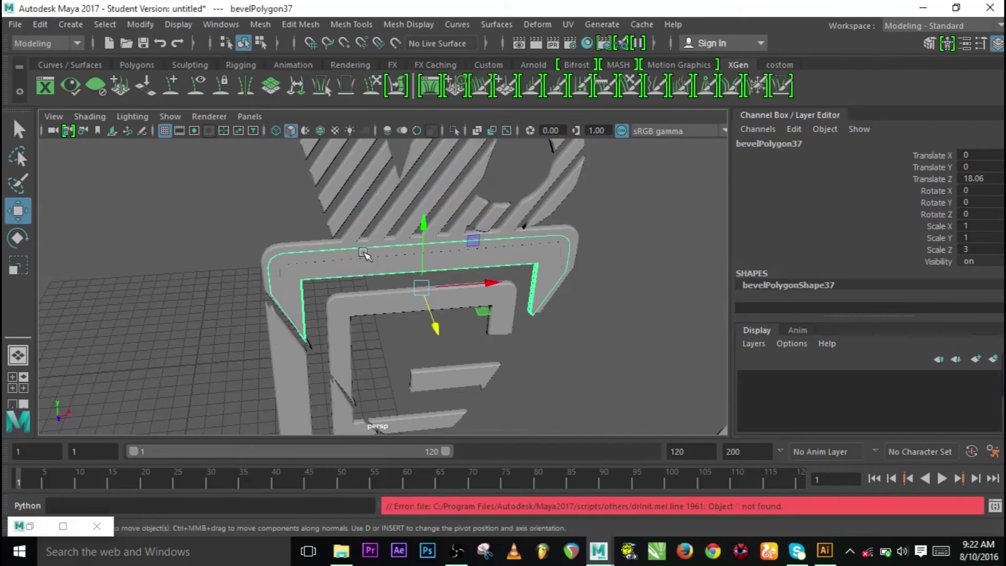
pyautogui.click(305, 283)
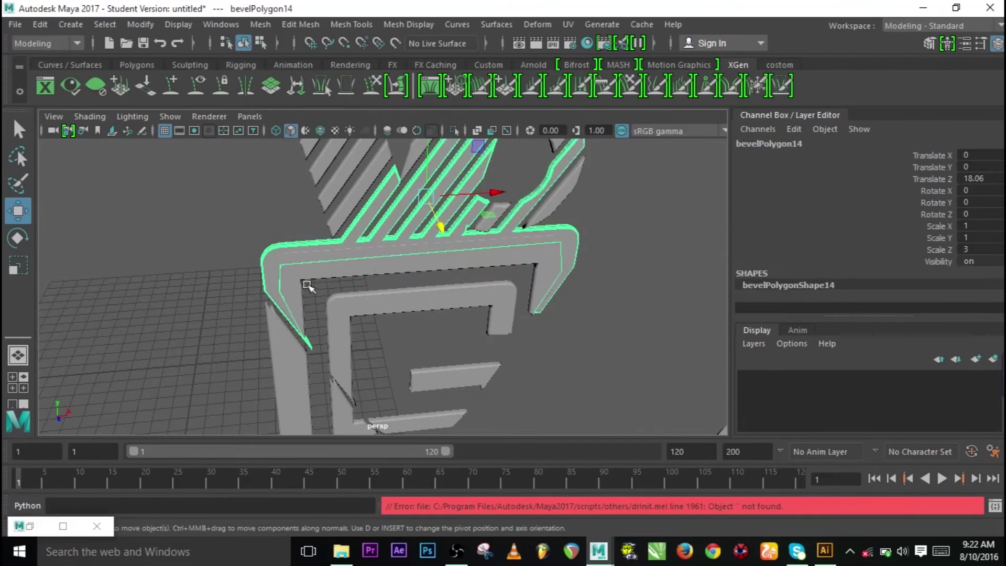
pyautogui.click(358, 271)
pyautogui.moveTo(426, 254); pyautogui.dragTo(648, 190)
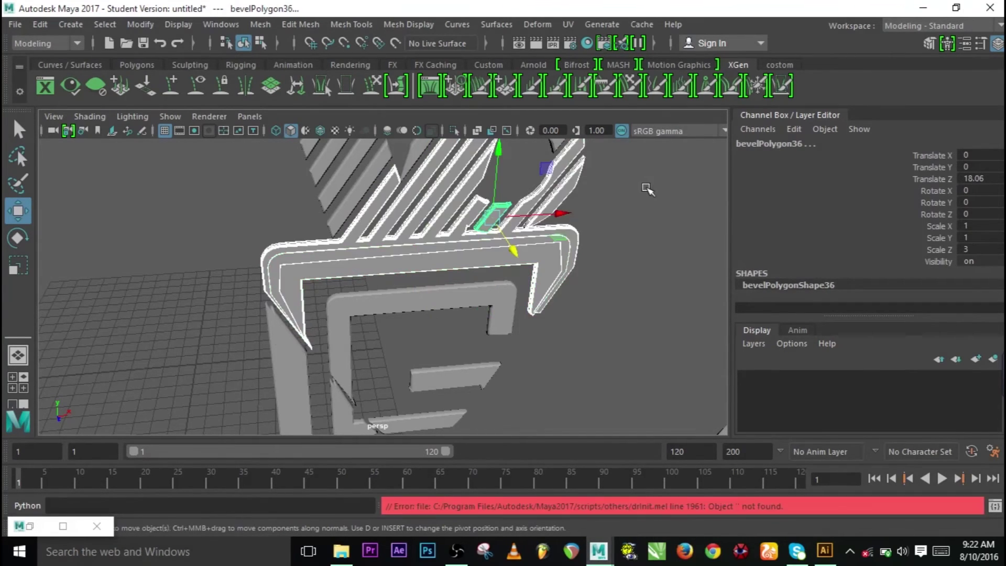
pyautogui.click(576, 264)
pyautogui.doubleClick(973, 250)
pyautogui.press('Return')
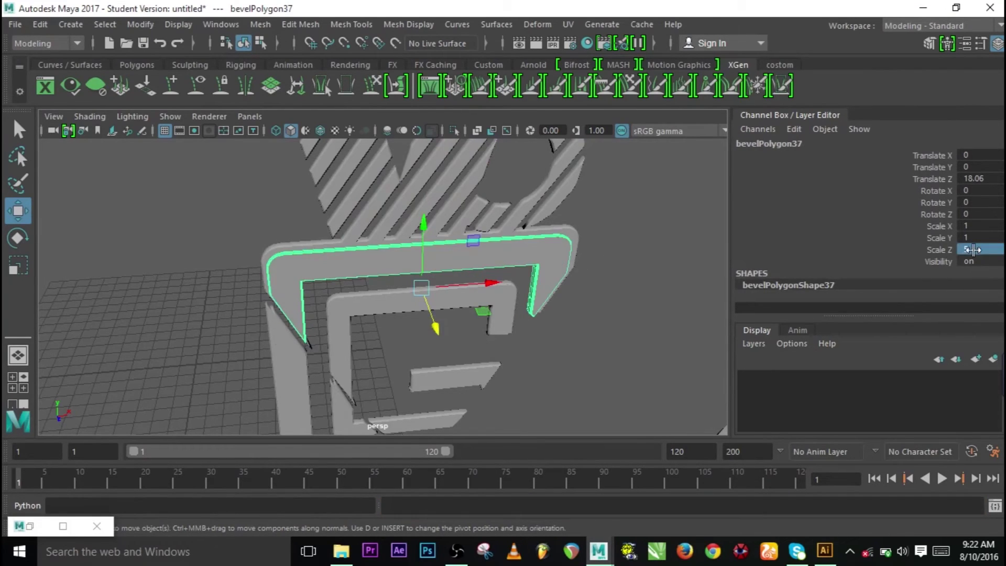
# Step: Select the E's middle bar, the G's left slab, the bottom bar and other logo pieces together
pyautogui.click(417, 370)
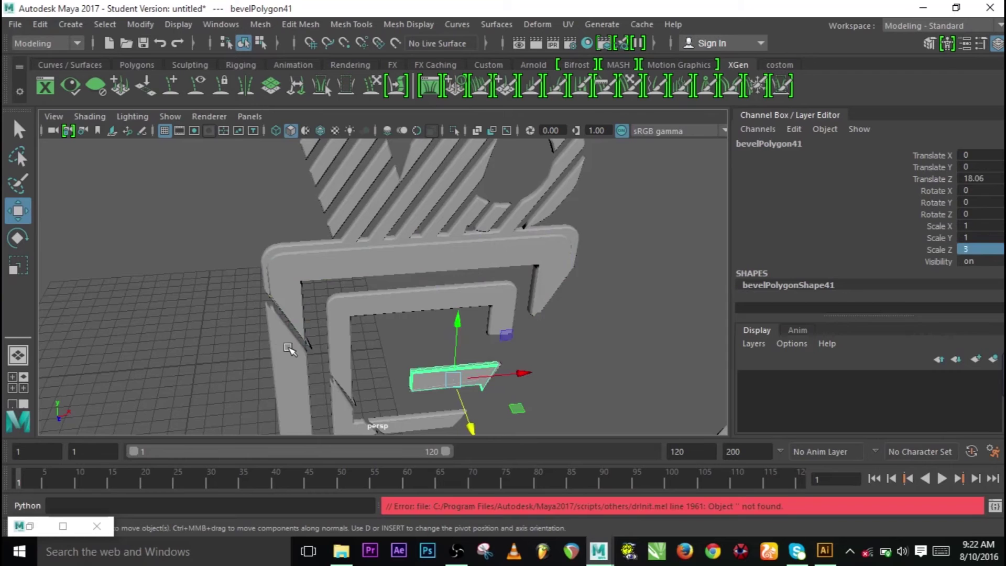
pyautogui.click(309, 367)
pyautogui.keyDown('alt'); pyautogui.moveTo(325, 360); pyautogui.dragTo(353, 240, button='middle'); pyautogui.keyUp('alt')
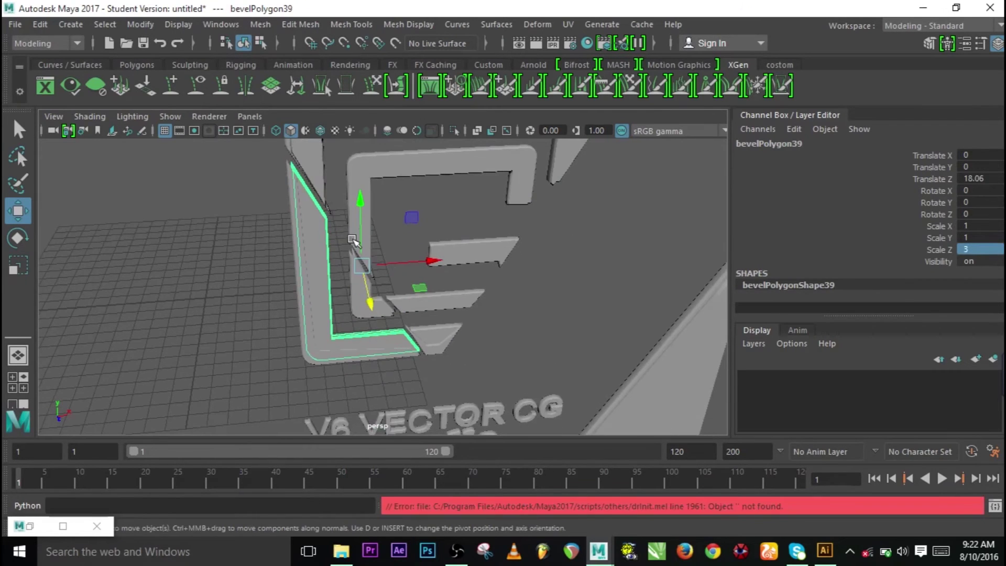
pyautogui.keyDown('shift'); pyautogui.click(428, 333); pyautogui.keyUp('shift')
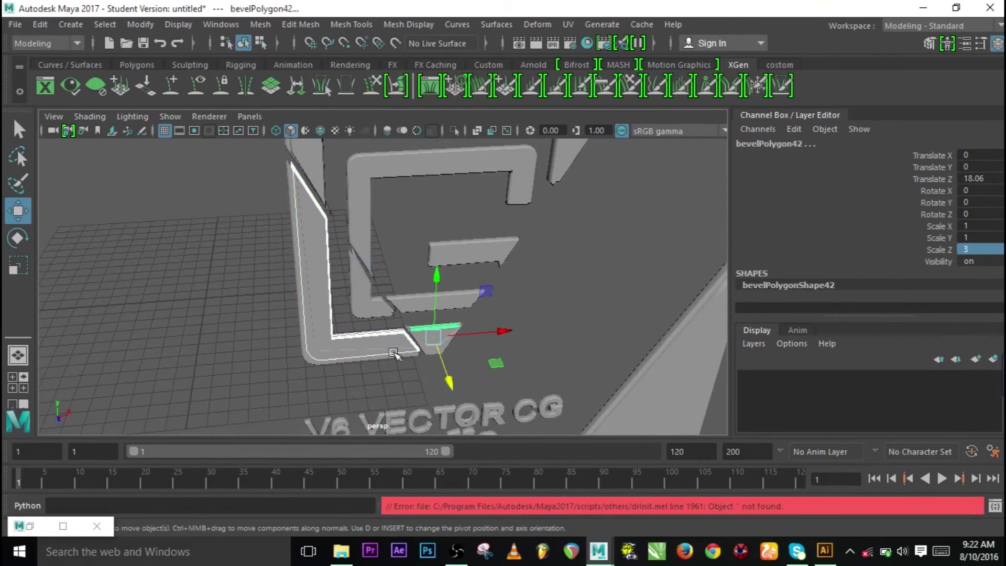
pyautogui.keyDown('shift'); pyautogui.click(366, 232); pyautogui.keyUp('shift')
pyautogui.keyDown('shift'); pyautogui.click(362, 297); pyautogui.keyUp('shift')
pyautogui.keyDown('shift'); pyautogui.click(461, 299); pyautogui.keyUp('shift')
pyautogui.keyDown('shift'); pyautogui.click(467, 249); pyautogui.keyUp('shift')
pyautogui.keyDown('alt'); pyautogui.moveTo(566, 257); pyautogui.dragTo(642, 320); pyautogui.keyUp('alt')
# Step: Clear the selection and select the triangular slab from a near-front view
pyautogui.click(342, 262)
pyautogui.keyDown('alt'); pyautogui.moveTo(342, 262); pyautogui.dragTo(262, 346); pyautogui.keyUp('alt')
pyautogui.moveTo(252, 346); pyautogui.dragTo(324, 414)
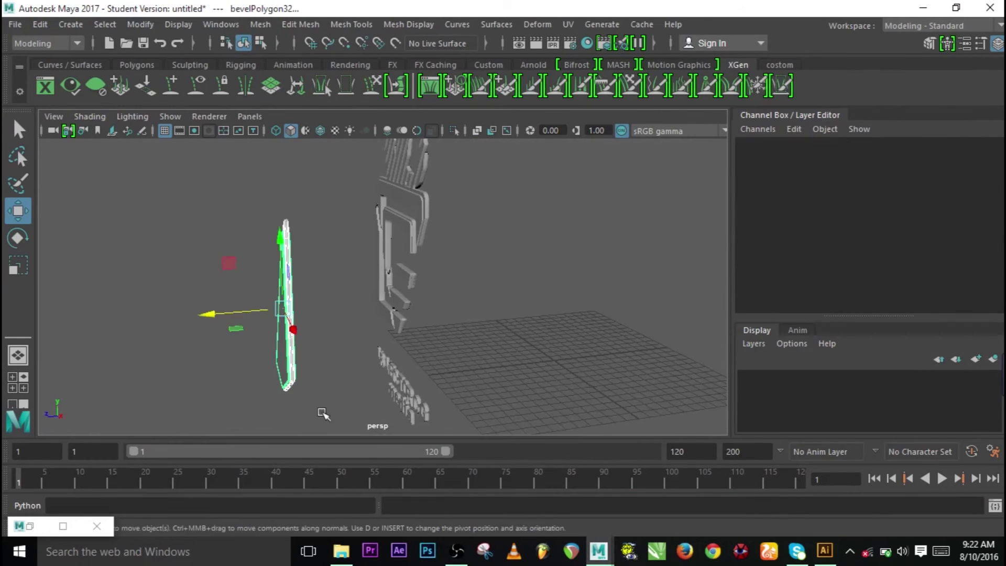
# Step: Move the triangular slab back along its depth toward the logo
pyautogui.moveTo(315, 367); pyautogui.dragTo(414, 326, button='middle')
pyautogui.press('space')
pyautogui.press('space')
# Step: Select the whole V6 logo in front view and move it along X to -10.295
pyautogui.press('space')
pyautogui.press('space')
pyautogui.press('f')
pyautogui.moveTo(321, 292); pyautogui.dragTo(141, 293)
# Step: In side view, grid-snap the logo pieces and then the slab onto the centre line
pyautogui.moveTo(374, 373); pyautogui.dragTo(429, 220)
pyautogui.keyDown('alt'); pyautogui.moveTo(429, 347); pyautogui.dragTo(414, 458, button='middle'); pyautogui.keyUp('alt')
pyautogui.keyDown('alt'); pyautogui.moveTo(406, 330); pyautogui.dragTo(341, 262, button='right'); pyautogui.keyUp('alt')
pyautogui.keyDown('alt'); pyautogui.moveTo(348, 147); pyautogui.dragTo(320, 182, button='right'); pyautogui.keyUp('alt')
pyautogui.moveTo(341, 185); pyautogui.dragTo(425, 428)
pyautogui.press('x')
pyautogui.moveTo(306, 316); pyautogui.dragTo(528, 319)
pyautogui.moveTo(362, 344); pyautogui.dragTo(295, 309)
pyautogui.press('x')
pyautogui.moveTo(249, 323); pyautogui.dragTo(542, 319)
pyautogui.press('space')
pyautogui.press('space')
pyautogui.keyDown('alt'); pyautogui.moveTo(449, 267); pyautogui.dragTo(401, 276, button='right'); pyautogui.keyUp('alt')
pyautogui.keyDown('alt'); pyautogui.moveTo(438, 299); pyautogui.dragTo(337, 305); pyautogui.keyUp('alt')
pyautogui.press('space')
pyautogui.press('space')
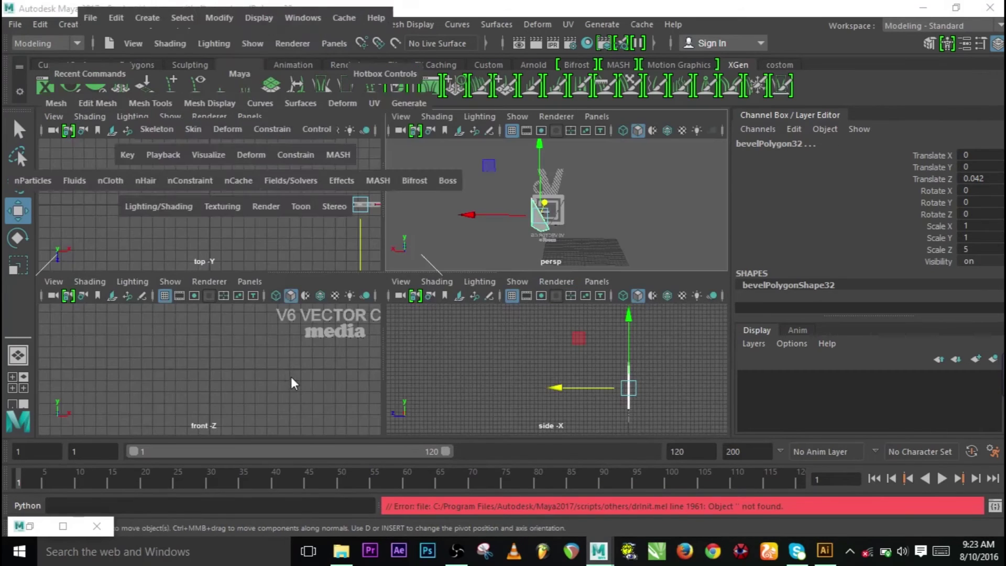
pyautogui.press('f')
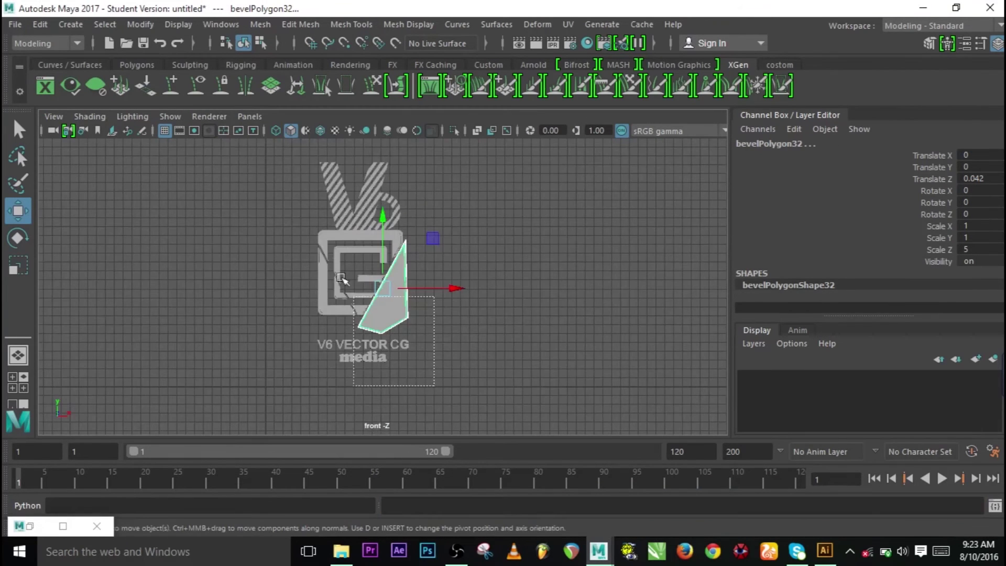
pyautogui.moveTo(435, 390); pyautogui.dragTo(233, 147)
pyautogui.moveTo(443, 279); pyautogui.dragTo(352, 276)
# Step: Frame the repositioned logo in a three-quarter perspective view, then switch to the Illustrator reference
pyautogui.press('space')
pyautogui.press('space')
pyautogui.click(496, 281)
pyautogui.keyDown('alt'); pyautogui.moveTo(497, 281); pyautogui.dragTo(152, 335); pyautogui.keyUp('alt')
pyautogui.keyDown('alt'); pyautogui.moveTo(520, 309); pyautogui.dragTo(802, 364, button='right'); pyautogui.keyUp('alt')
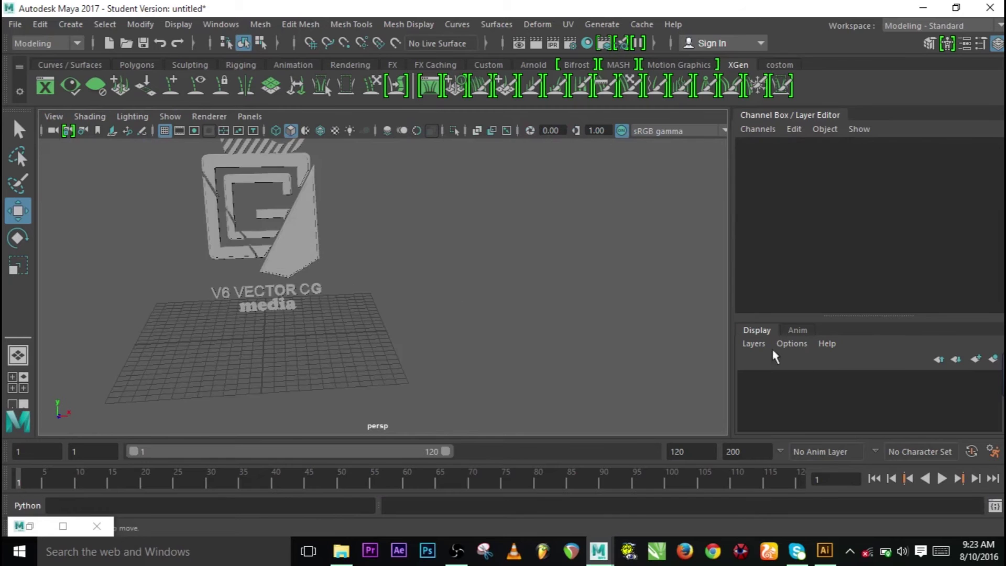
pyautogui.keyDown('alt'); pyautogui.moveTo(330, 299); pyautogui.dragTo(370, 356, button='middle'); pyautogui.keyUp('alt')
pyautogui.keyDown('alt'); pyautogui.moveTo(330, 249); pyautogui.dragTo(377, 398, button='middle'); pyautogui.keyUp('alt')
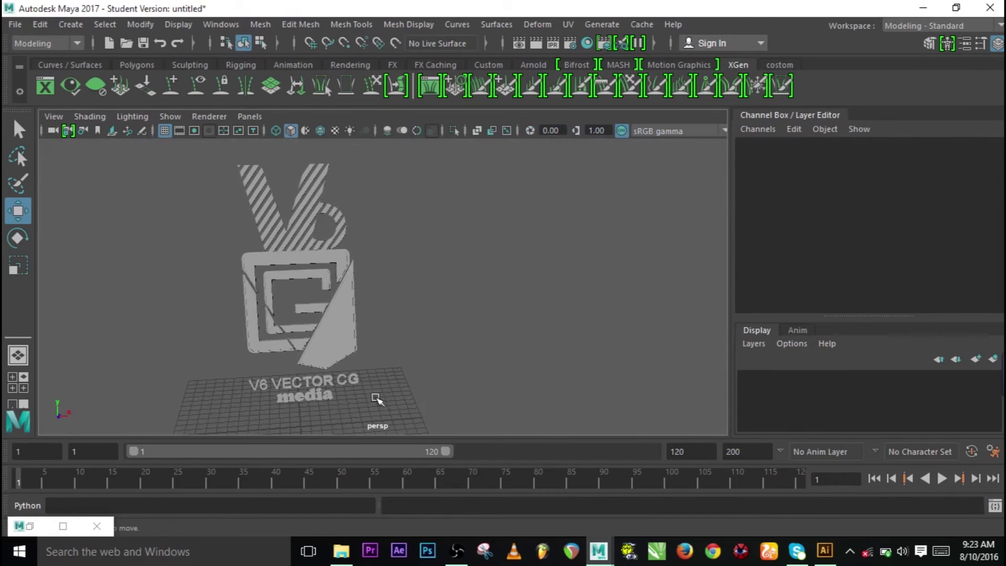
pyautogui.keyDown('alt'); pyautogui.moveTo(323, 296); pyautogui.dragTo(343, 346); pyautogui.keyUp('alt')
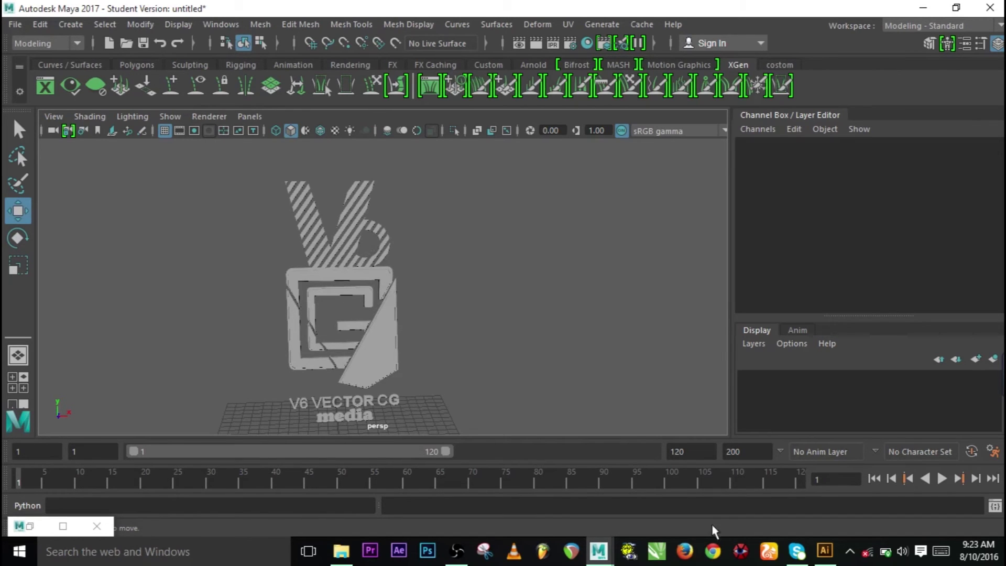
pyautogui.click(825, 551)
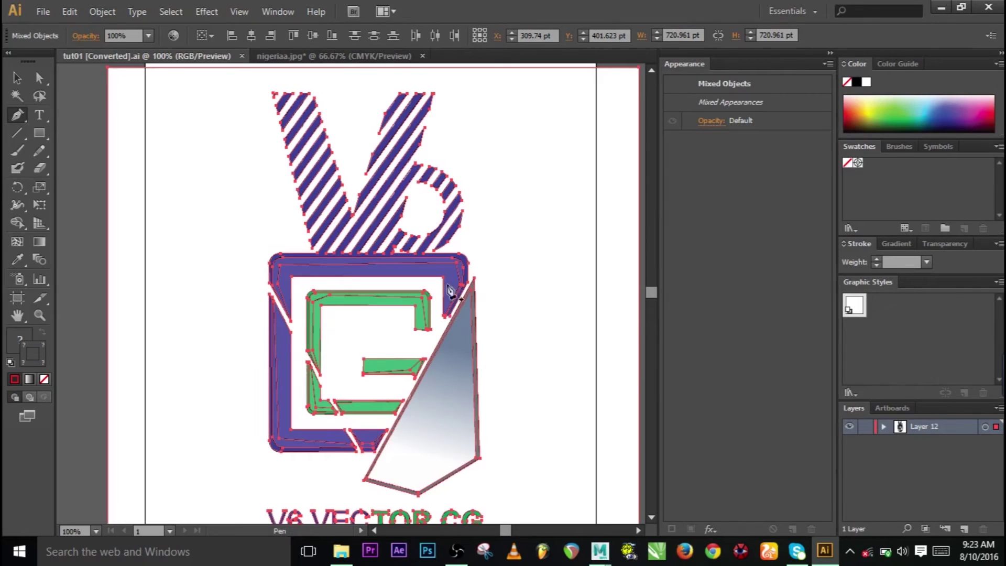
# Step: Select and deselect the tut01 V6 artwork, scroll over the full logo, then minimize Illustrator
pyautogui.click(507, 274)
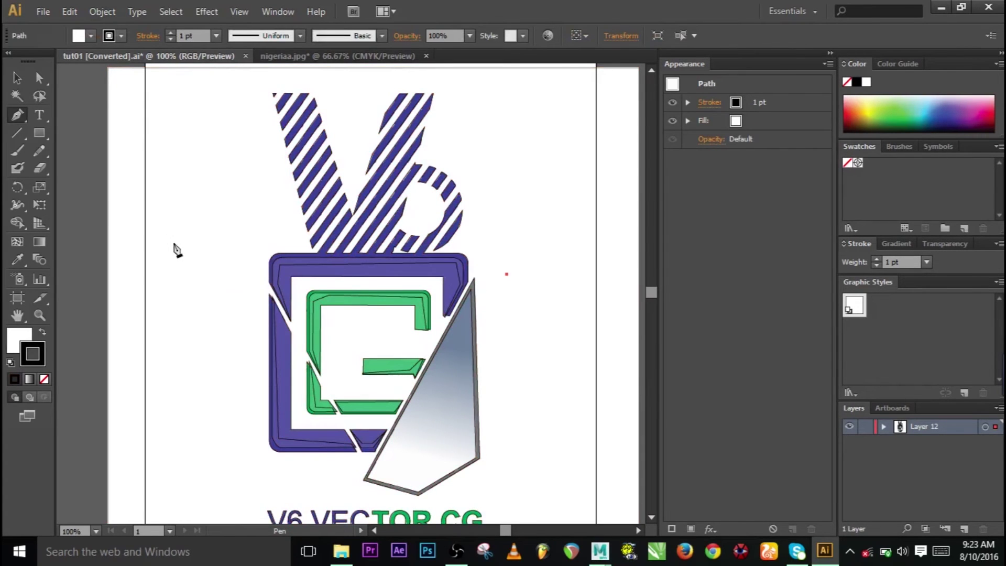
pyautogui.hotkey('ctrl', 'a')
pyautogui.click(40, 78)
pyautogui.click(169, 134)
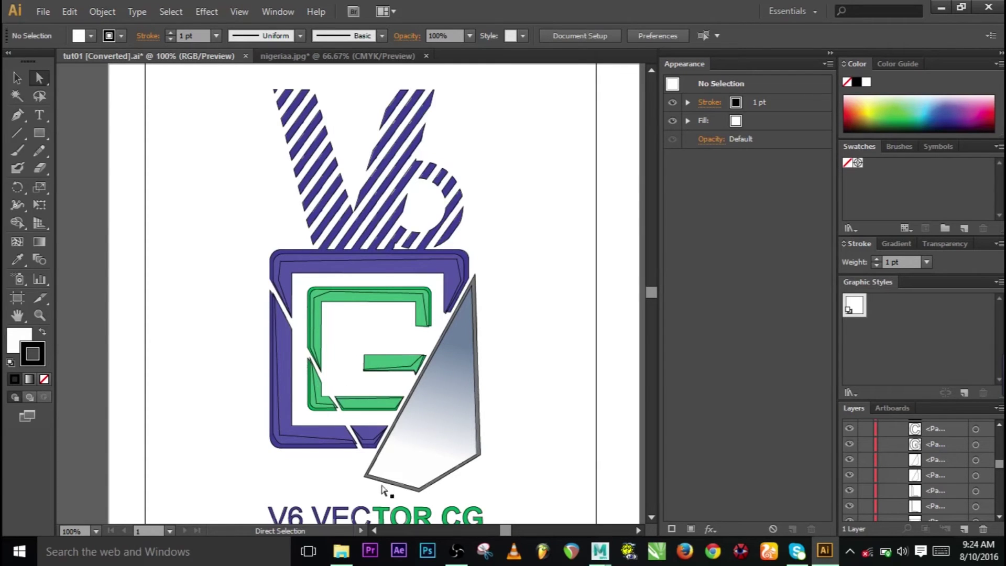
pyautogui.scroll(-5, 651, 293)
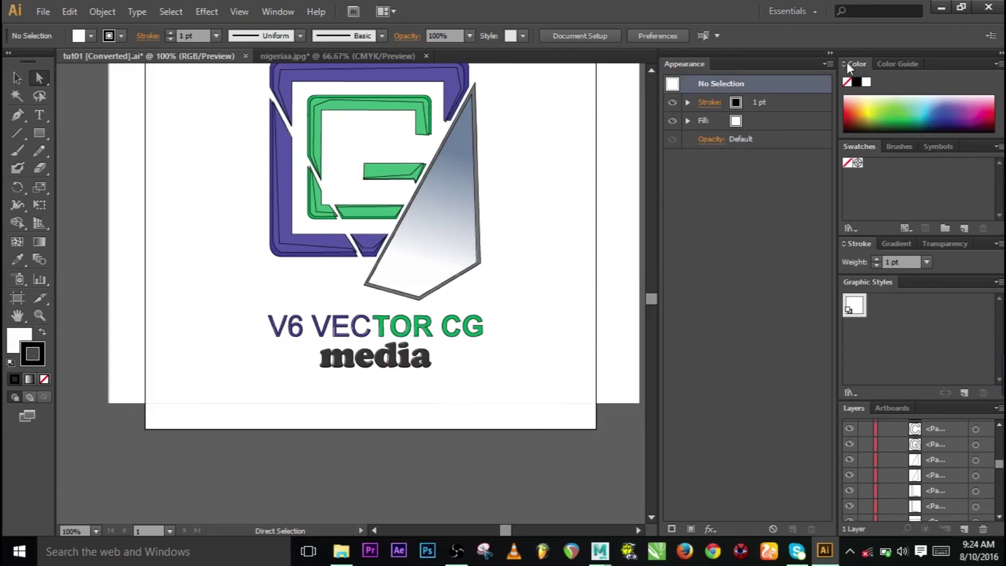
pyautogui.click(942, 7)
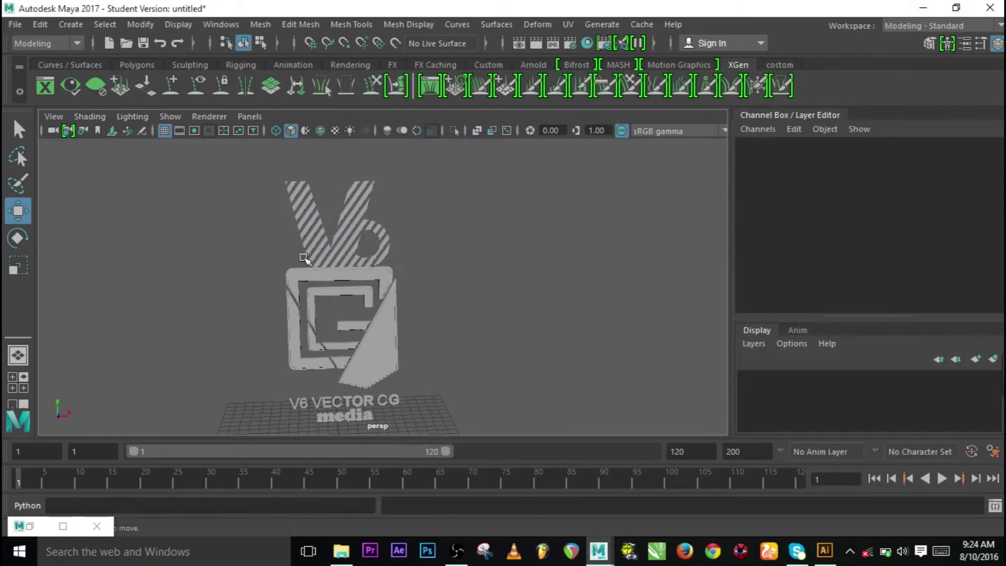
# Step: Select all the V6 stripe pieces, orbiting to reach the hidden ones
pyautogui.click(300, 202)
pyautogui.scroll(2, 288, 200)
pyautogui.keyDown('alt'); pyautogui.moveTo(291, 203); pyautogui.dragTo(483, 215); pyautogui.keyUp('alt')
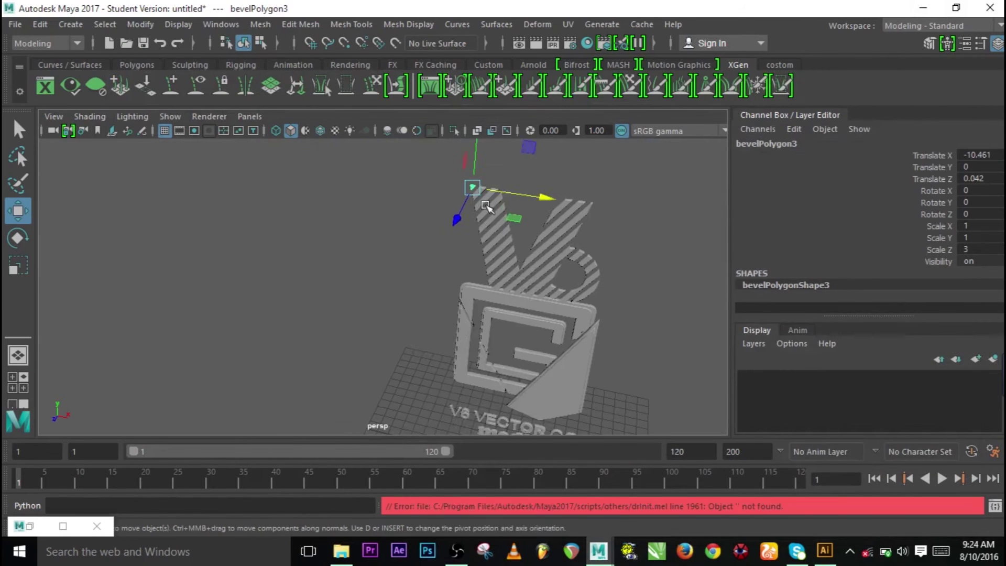
pyautogui.moveTo(434, 172); pyautogui.dragTo(608, 294)
pyautogui.keyDown('shift'); pyautogui.click(562, 294); pyautogui.keyUp('shift')
pyautogui.keyDown('shift'); pyautogui.click(460, 347); pyautogui.keyUp('shift')
pyautogui.keyDown('alt'); pyautogui.moveTo(546, 220); pyautogui.dragTo(524, 179); pyautogui.keyUp('alt')
pyautogui.keyDown('alt'); pyautogui.moveTo(524, 178); pyautogui.dragTo(527, 150, button='middle'); pyautogui.keyUp('alt')
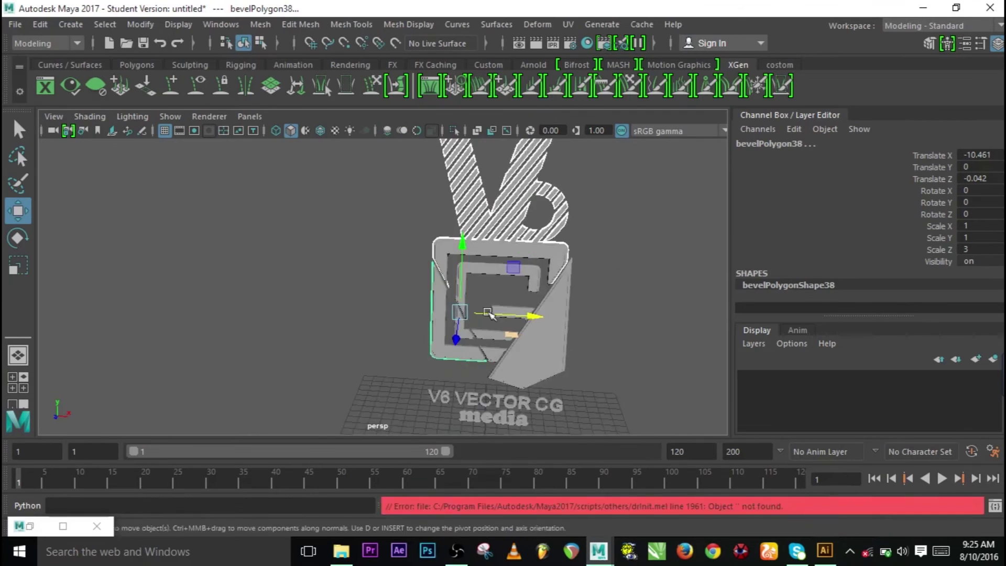
pyautogui.scroll(5, 527, 150)
pyautogui.keyDown('shift'); pyautogui.click(477, 334); pyautogui.keyUp('shift')
pyautogui.scroll(-5, 378, 241)
# Step: Assign the stripes a new Phong material coloured dark blue
pyautogui.moveTo(411, 157); pyautogui.dragTo(509, 475, button='right')
pyautogui.moveTo(489, 161); pyautogui.dragTo(704, 84)
pyautogui.click(555, 297)
pyautogui.click(549, 278)
pyautogui.moveTo(574, 390); pyautogui.dragTo(556, 391)
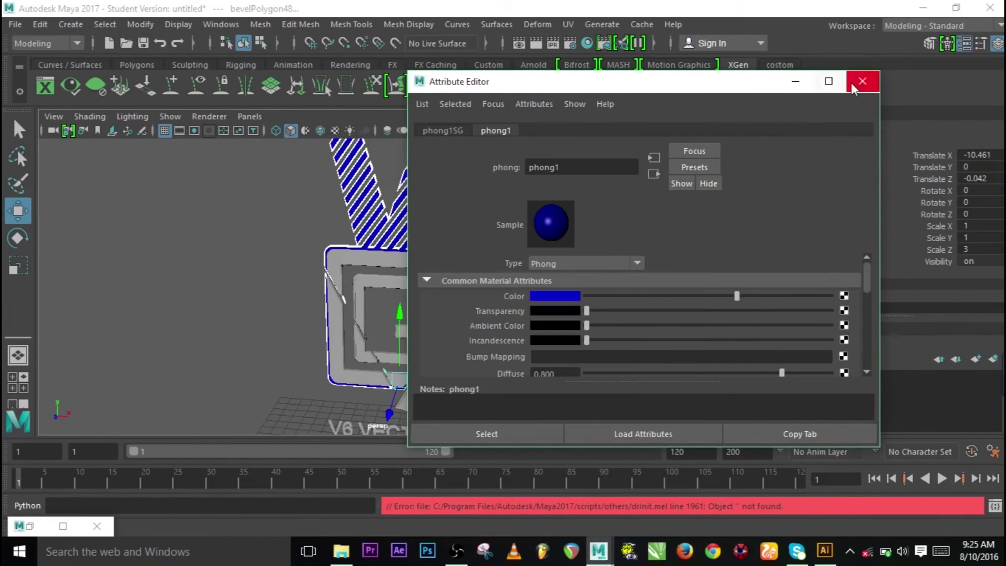
pyautogui.click(863, 82)
pyautogui.click(588, 320)
# Step: Select the six pieces of the square box frame
pyautogui.keyDown('alt'); pyautogui.moveTo(579, 310); pyautogui.dragTo(682, 279, button='middle'); pyautogui.keyUp('alt')
pyautogui.click(490, 251)
pyautogui.keyDown('shift'); pyautogui.click(433, 336); pyautogui.keyUp('shift')
pyautogui.keyDown('shift'); pyautogui.click(499, 231); pyautogui.keyUp('shift')
pyautogui.click(501, 252)
pyautogui.keyDown('shift'); pyautogui.click(451, 374); pyautogui.keyUp('shift')
pyautogui.keyDown('shift'); pyautogui.click(499, 374); pyautogui.keyUp('shift')
# Step: Give the box frame a new Phong material in a lighter, less saturated blue
pyautogui.moveTo(562, 264); pyautogui.dragTo(678, 474, button='right')
pyautogui.click(591, 319)
pyautogui.click(592, 282)
pyautogui.moveTo(618, 378); pyautogui.dragTo(603, 379)
pyautogui.click(867, 106)
# Step: Orbit the coloured model and pick out the remaining grey logo pieces, including one of the G
pyautogui.keyDown('alt'); pyautogui.moveTo(708, 333); pyautogui.dragTo(737, 477); pyautogui.keyUp('alt')
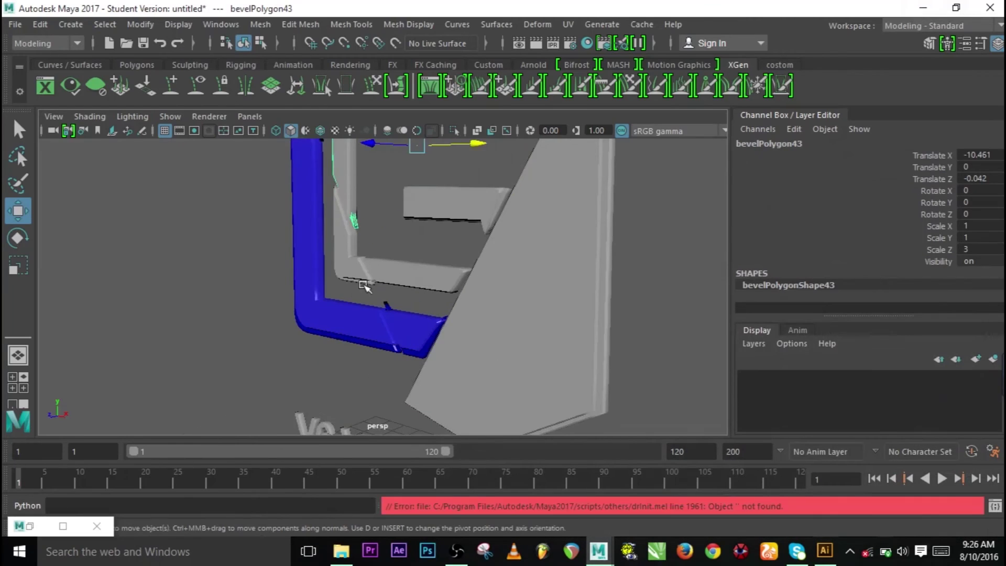
pyautogui.click(362, 281)
pyautogui.keyDown('shift'); pyautogui.click(570, 288); pyautogui.keyUp('shift')
pyautogui.keyDown('shift'); pyautogui.click(571, 288); pyautogui.keyUp('shift')
pyautogui.keyDown('shift'); pyautogui.click(417, 286); pyautogui.keyUp('shift')
pyautogui.keyDown('alt'); pyautogui.moveTo(418, 299); pyautogui.dragTo(498, 302); pyautogui.keyUp('alt')
# Step: Select the inner grey pieces of the G shape
pyautogui.keyDown('alt'); pyautogui.moveTo(416, 307); pyautogui.dragTo(537, 283, button='middle'); pyautogui.keyUp('alt')
pyautogui.click(324, 317)
pyautogui.keyDown('alt'); pyautogui.moveTo(323, 317); pyautogui.dragTo(225, 309); pyautogui.keyUp('alt')
pyautogui.moveTo(486, 239)
pyautogui.mouseDown()
pyautogui.moveTo(393, 288)
pyautogui.moveTo(492, 236)
pyautogui.mouseUp()
pyautogui.hotkey('ctrl', 'z')
pyautogui.keyDown('alt'); pyautogui.moveTo(449, 265); pyautogui.dragTo(540, 267); pyautogui.keyUp('alt')
pyautogui.keyDown('alt'); pyautogui.moveTo(367, 252); pyautogui.dragTo(35, 202, button='right'); pyautogui.keyUp('alt')
pyautogui.click(230, 239)
pyautogui.moveTo(231, 238); pyautogui.dragTo(199, 300)
pyautogui.keyDown('shift'); pyautogui.click(236, 283); pyautogui.keyUp('shift')
pyautogui.keyDown('shift'); pyautogui.click(278, 241); pyautogui.keyUp('shift')
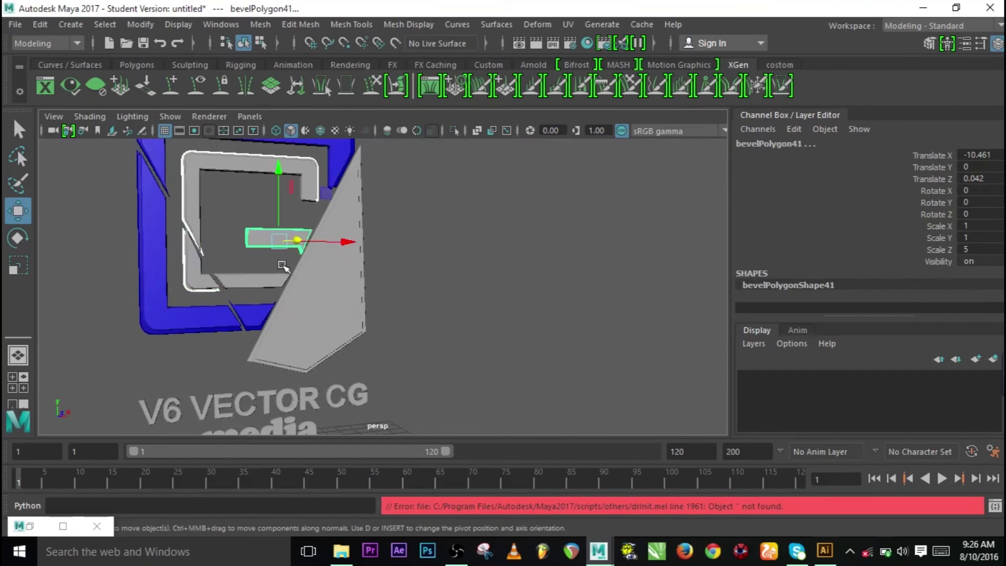
pyautogui.keyDown('alt'); pyautogui.moveTo(283, 265); pyautogui.dragTo(388, 315, button='middle'); pyautogui.keyUp('alt')
pyautogui.scroll(5, 387, 317)
pyautogui.keyDown('shift'); pyautogui.click(386, 317); pyautogui.keyUp('shift')
pyautogui.keyDown('shift'); pyautogui.click(386, 317); pyautogui.keyUp('shift')
pyautogui.scroll(-10, 367, 314)
# Step: Assign a dark green Phong material to the selected G pieces
pyautogui.rightClick(351, 264)
pyautogui.moveTo(384, 315); pyautogui.dragTo(485, 503, button='right')
pyautogui.click(586, 347)
pyautogui.click(516, 336)
pyautogui.moveTo(576, 449); pyautogui.dragTo(555, 455)
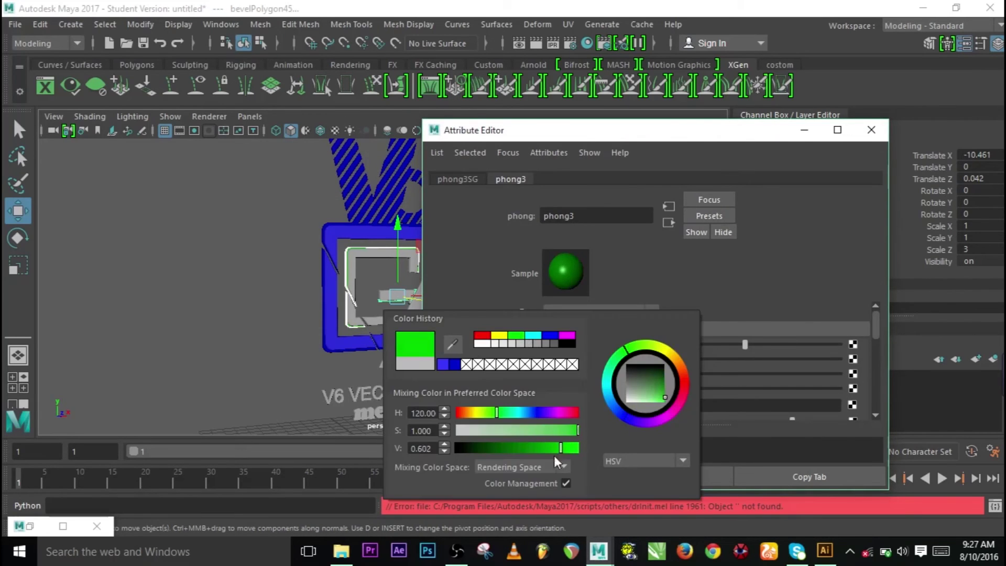
# Step: Give the four remaining G pieces a new bright green Phong material
pyautogui.click(872, 130)
pyautogui.click(488, 241)
pyautogui.click(413, 261)
pyautogui.keyDown('shift'); pyautogui.click(391, 297); pyautogui.keyUp('shift')
pyautogui.keyDown('shift'); pyautogui.click(363, 318); pyautogui.keyUp('shift')
pyautogui.moveTo(364, 318); pyautogui.dragTo(410, 513, button='right')
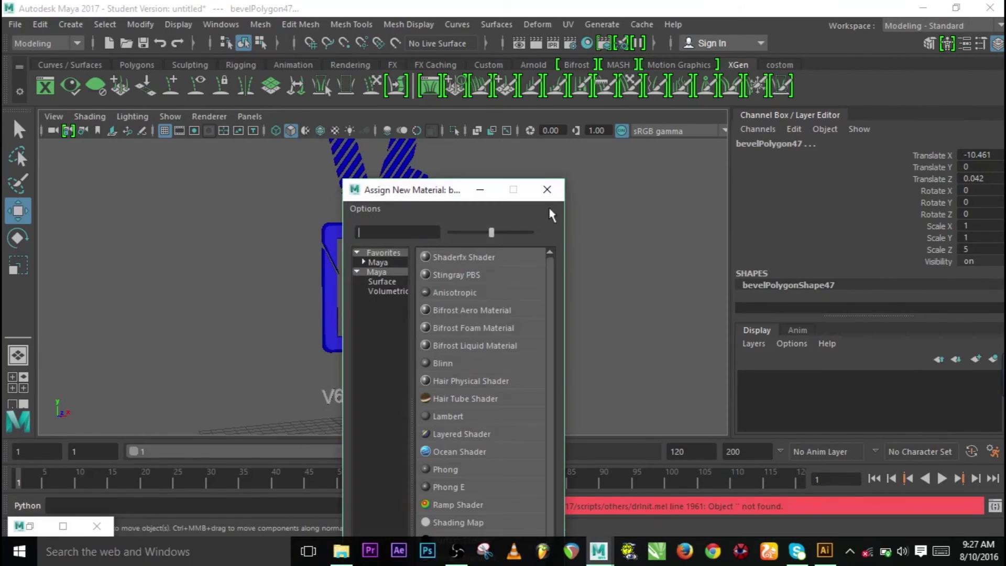
pyautogui.click(447, 470)
pyautogui.click(584, 369)
pyautogui.click(562, 336)
pyautogui.click(876, 154)
# Step: Give the lettering a new Phong and apply the existing green material to TOR CG
pyautogui.click(619, 315)
pyautogui.keyDown('alt'); pyautogui.moveTo(566, 336); pyautogui.dragTo(451, 357, button='right'); pyautogui.keyUp('alt')
pyautogui.keyDown('alt'); pyautogui.moveTo(378, 349); pyautogui.dragTo(403, 389); pyautogui.keyUp('alt')
pyautogui.moveTo(356, 355); pyautogui.dragTo(459, 478, button='right')
pyautogui.click(451, 393)
pyautogui.moveTo(389, 347)
pyautogui.mouseDown()
pyautogui.moveTo(449, 372)
pyautogui.moveTo(381, 363)
pyautogui.mouseUp()
pyautogui.moveTo(396, 360); pyautogui.dragTo(503, 519, button='right')
pyautogui.click(499, 396)
# Step: Give the media letters a new dark grey Phong material, phong5
pyautogui.moveTo(410, 387); pyautogui.dragTo(368, 368)
pyautogui.moveTo(390, 378); pyautogui.dragTo(517, 478, button='right')
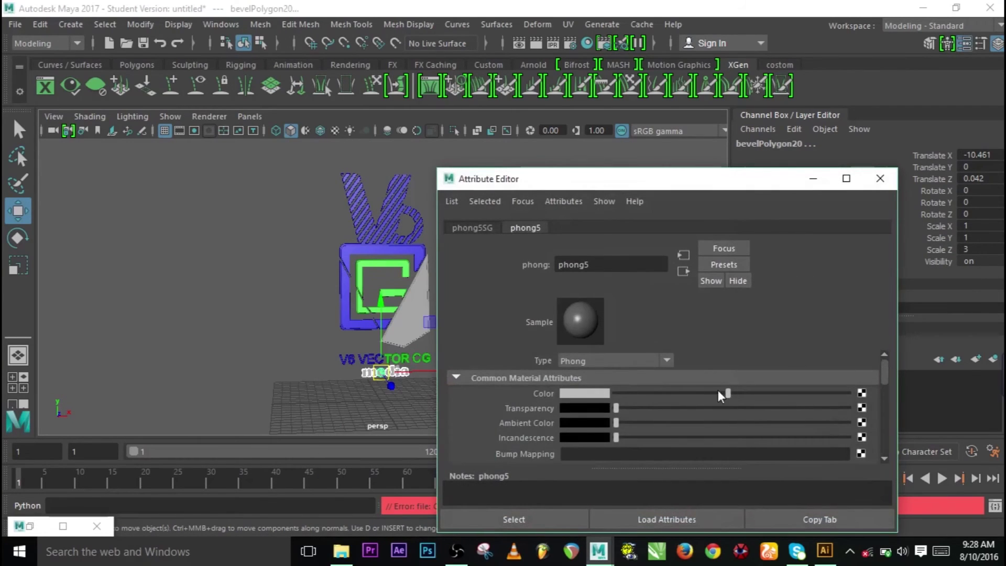
pyautogui.moveTo(728, 391); pyautogui.dragTo(645, 392)
pyautogui.click(880, 178)
pyautogui.click(636, 225)
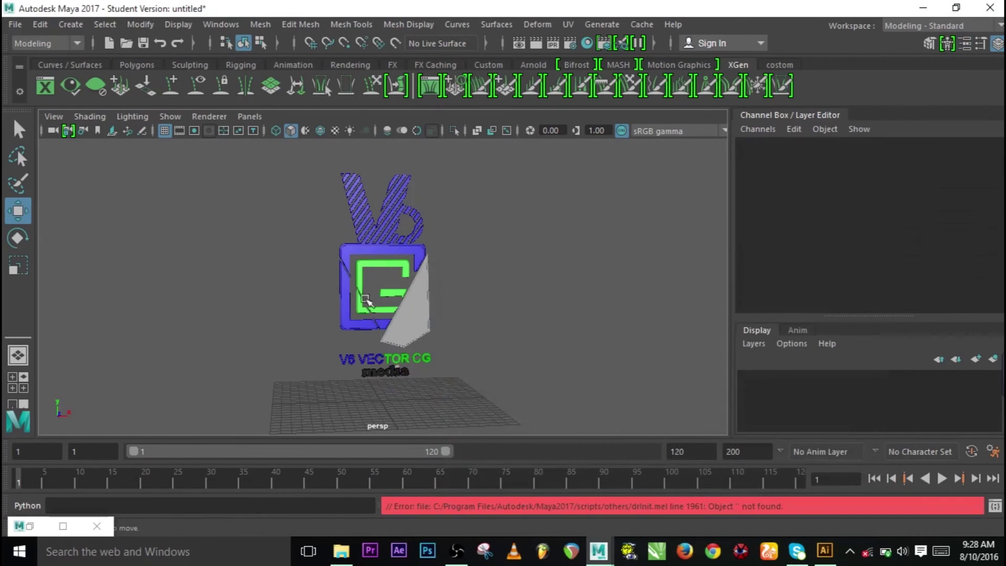
pyautogui.keyDown('alt'); pyautogui.moveTo(475, 342); pyautogui.dragTo(378, 346); pyautogui.keyUp('alt')
# Step: Give the grey triangular panel a new, darker Phong material
pyautogui.click(418, 319)
pyautogui.keyDown('alt'); pyautogui.moveTo(369, 343); pyautogui.dragTo(721, 383, button='right'); pyautogui.keyUp('alt')
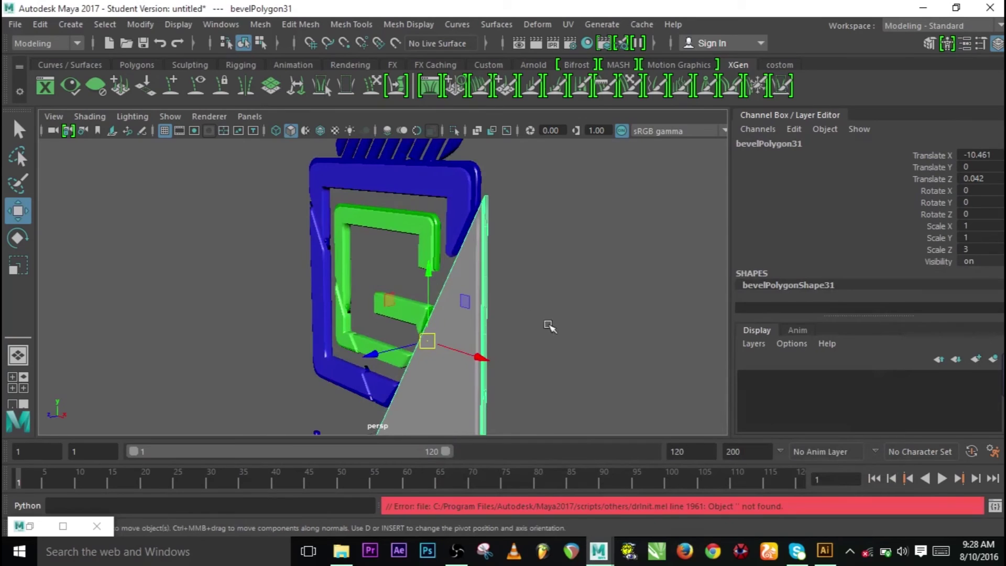
pyautogui.click(576, 272)
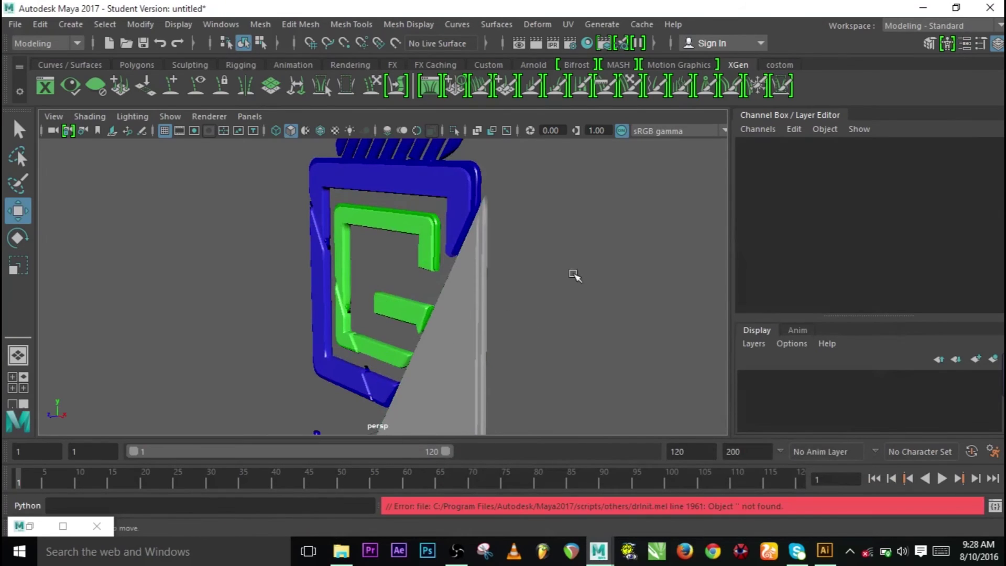
pyautogui.click(483, 257)
pyautogui.rightClick(486, 285)
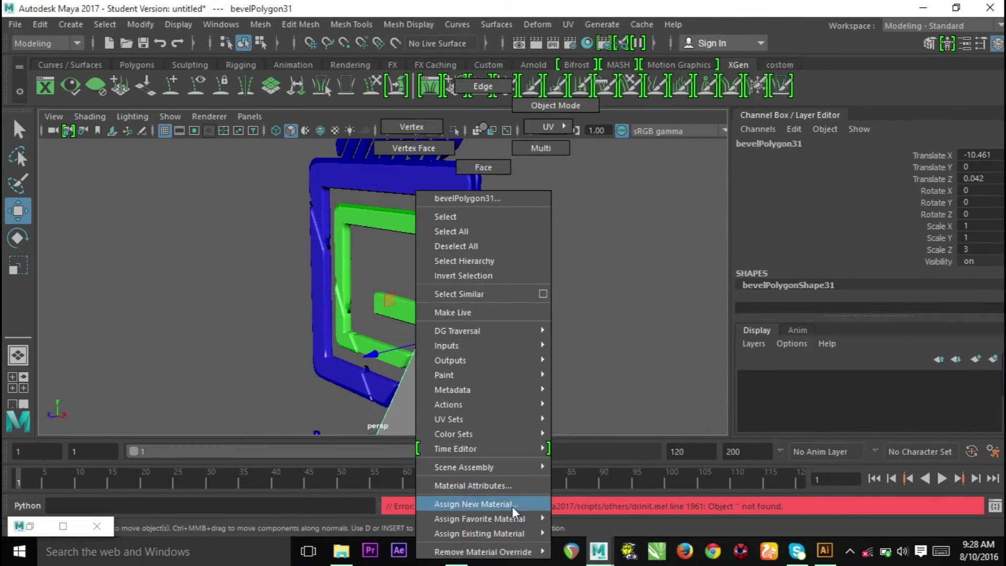
pyautogui.moveTo(511, 498)
pyautogui.click(625, 485)
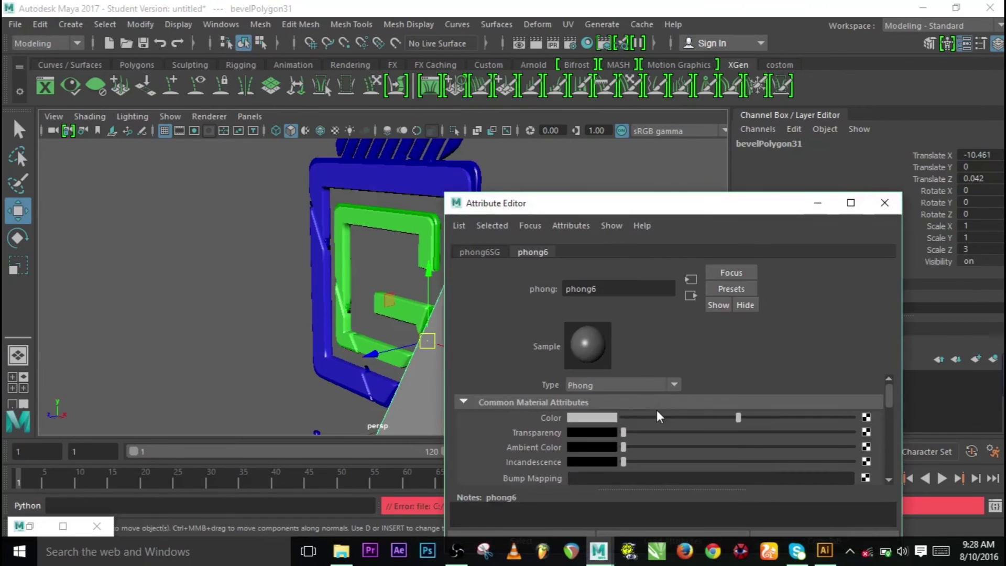
pyautogui.moveTo(738, 417); pyautogui.dragTo(716, 418)
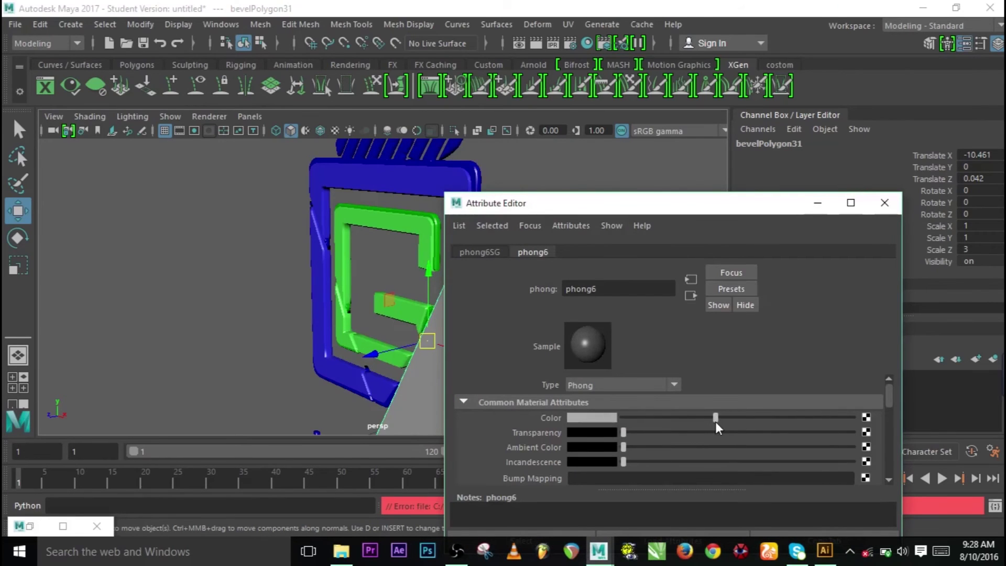
pyautogui.click(885, 203)
pyautogui.click(541, 240)
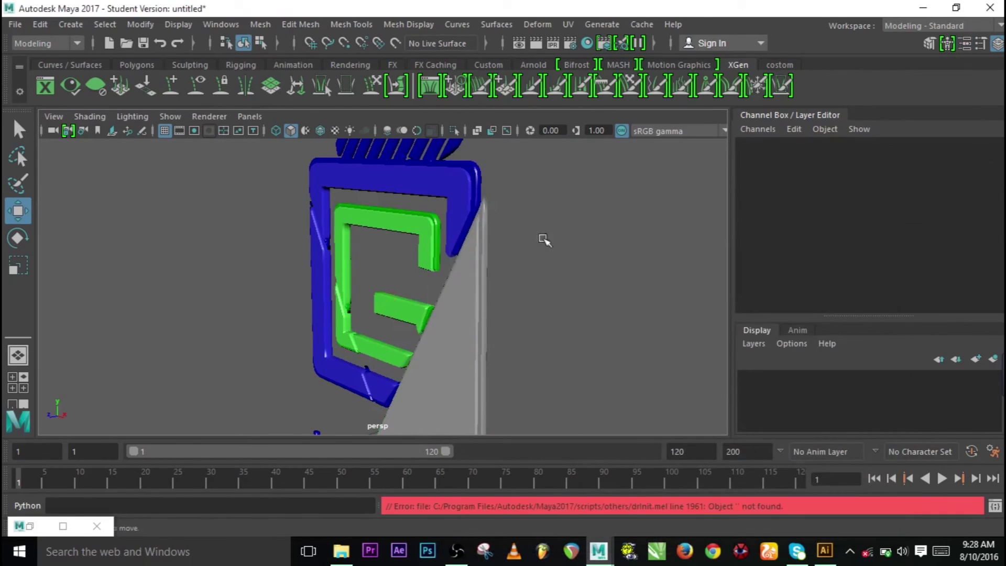
# Step: Assign a Phong to the other panel piece and map a ramp gradient to its colour
pyautogui.click(468, 279)
pyautogui.rightClick(445, 409)
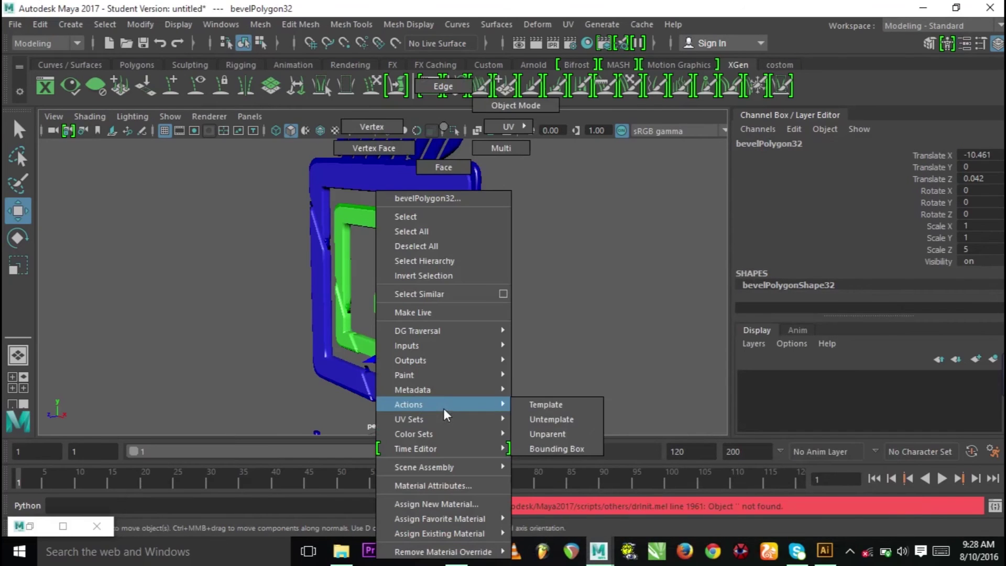
pyautogui.moveTo(489, 522)
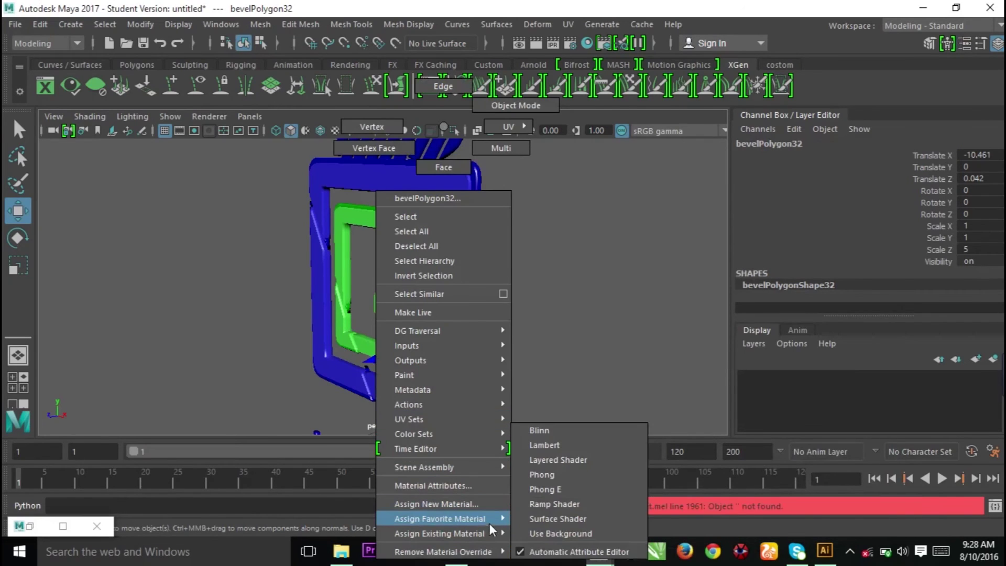
pyautogui.click(568, 475)
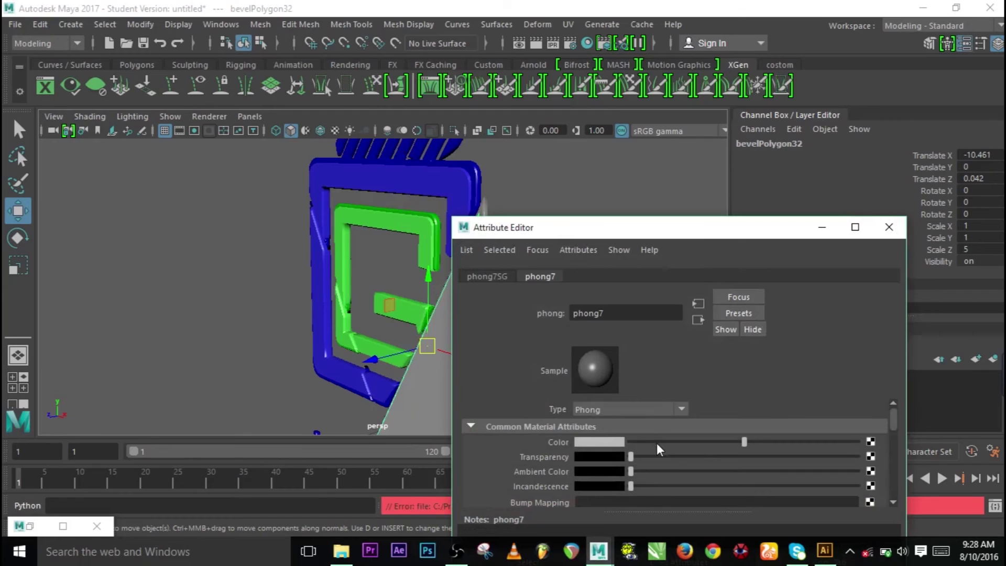
pyautogui.moveTo(736, 227); pyautogui.dragTo(639, 116)
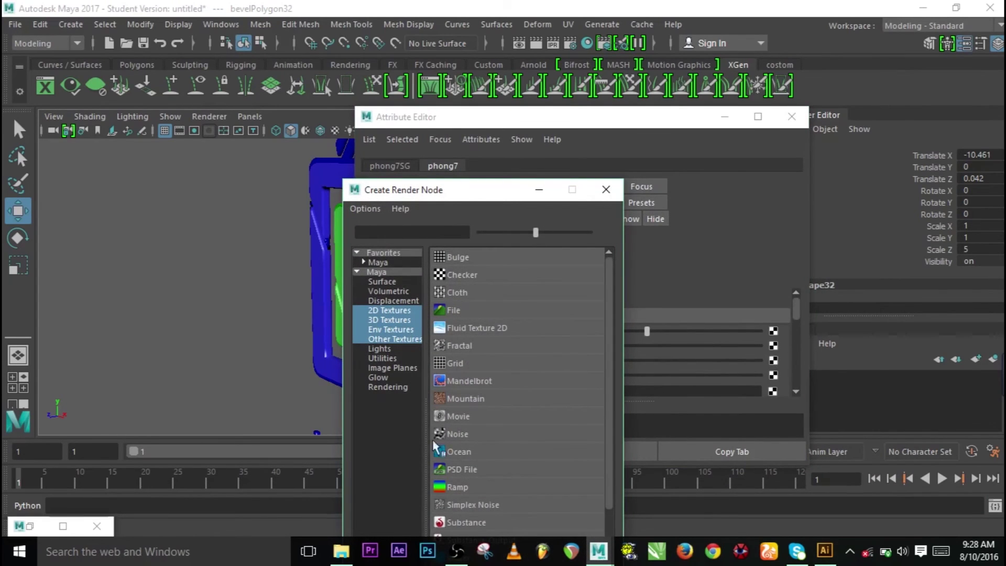
pyautogui.click(457, 489)
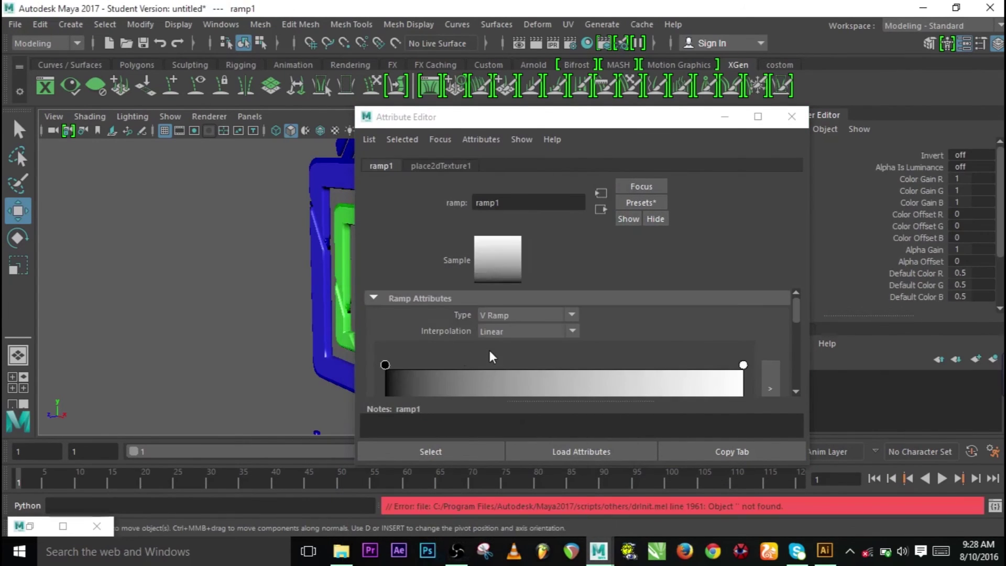
pyautogui.moveTo(797, 311); pyautogui.dragTo(785, 329)
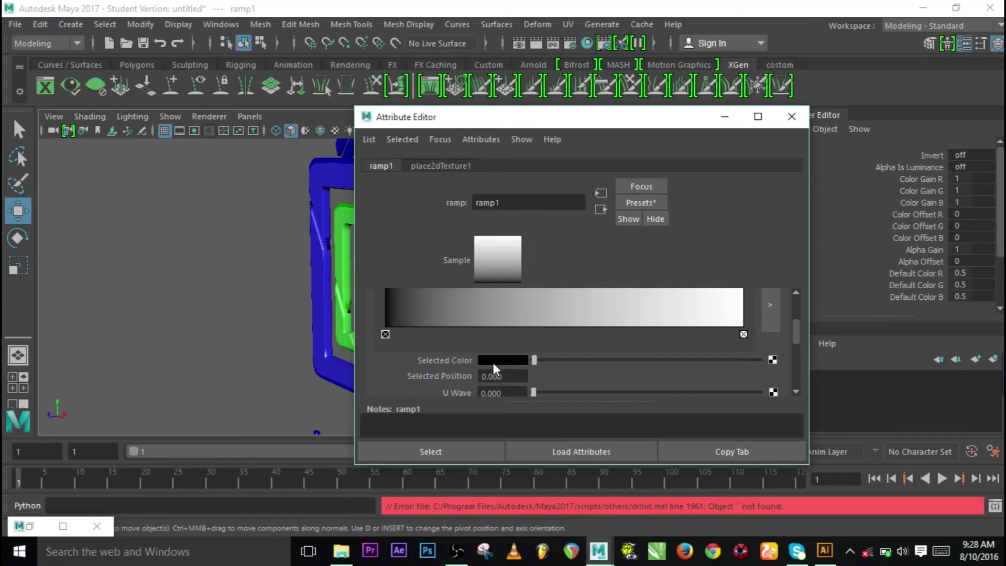
pyautogui.moveTo(801, 333); pyautogui.dragTo(796, 314)
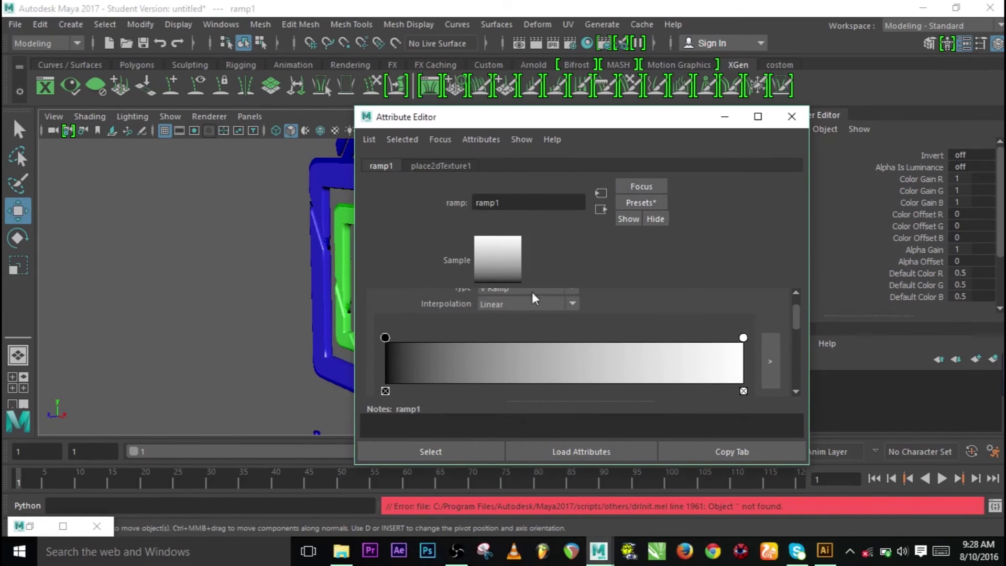
pyautogui.moveTo(796, 313); pyautogui.dragTo(793, 326)
# Step: Set the ramp's first colour to a light blue, keeping white at the right end
pyautogui.click(495, 372)
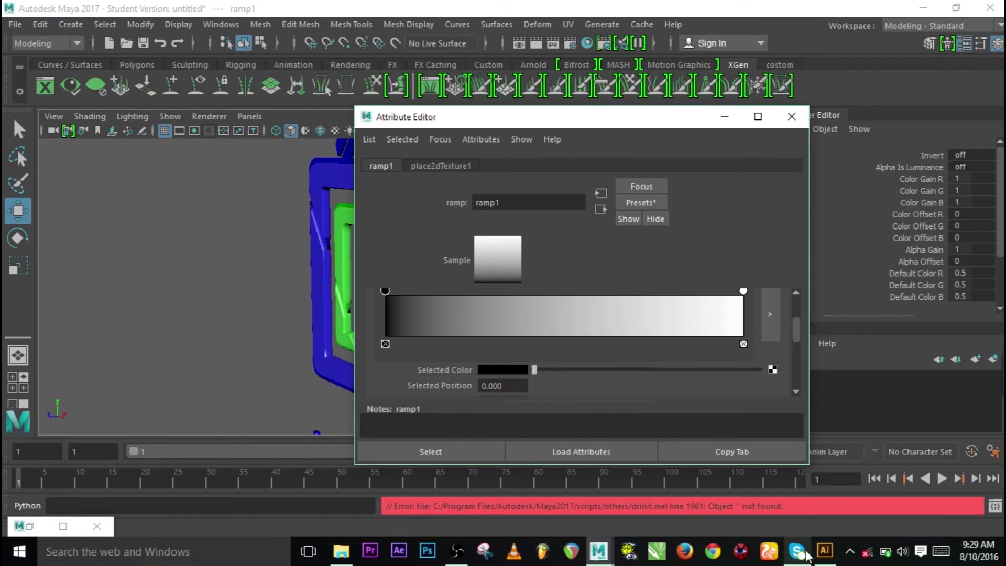
pyautogui.click(824, 551)
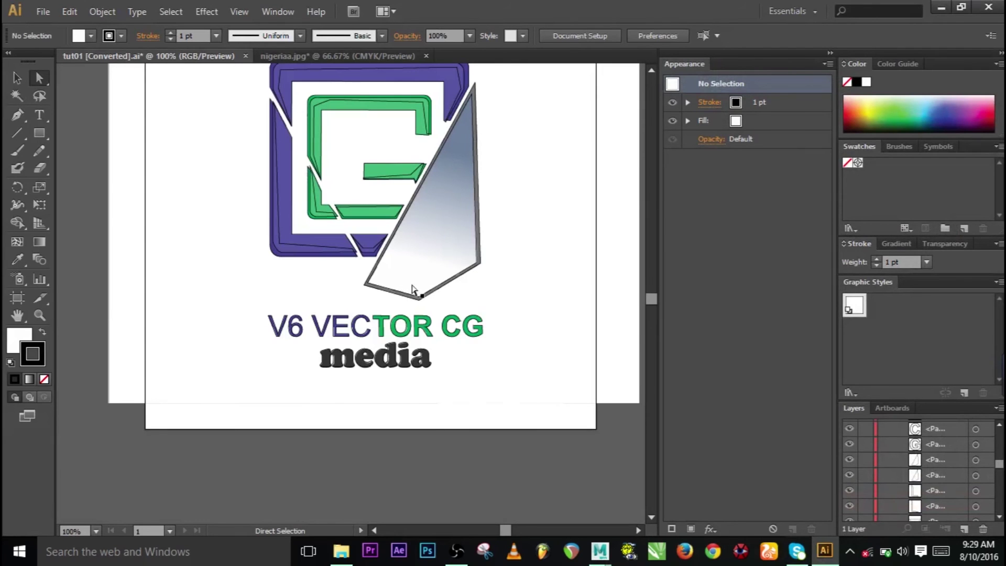
pyautogui.click(938, 8)
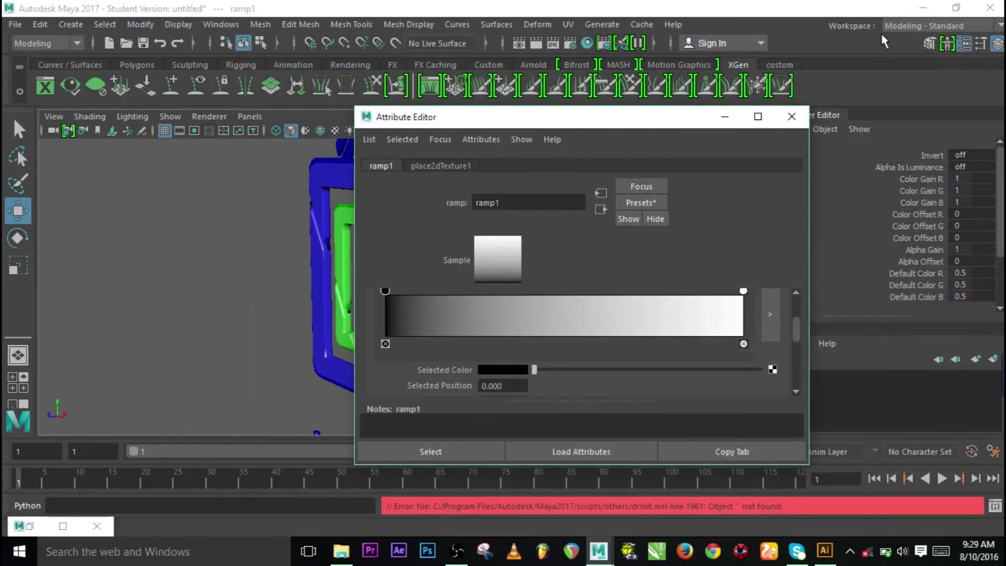
pyautogui.click(501, 372)
pyautogui.click(503, 406)
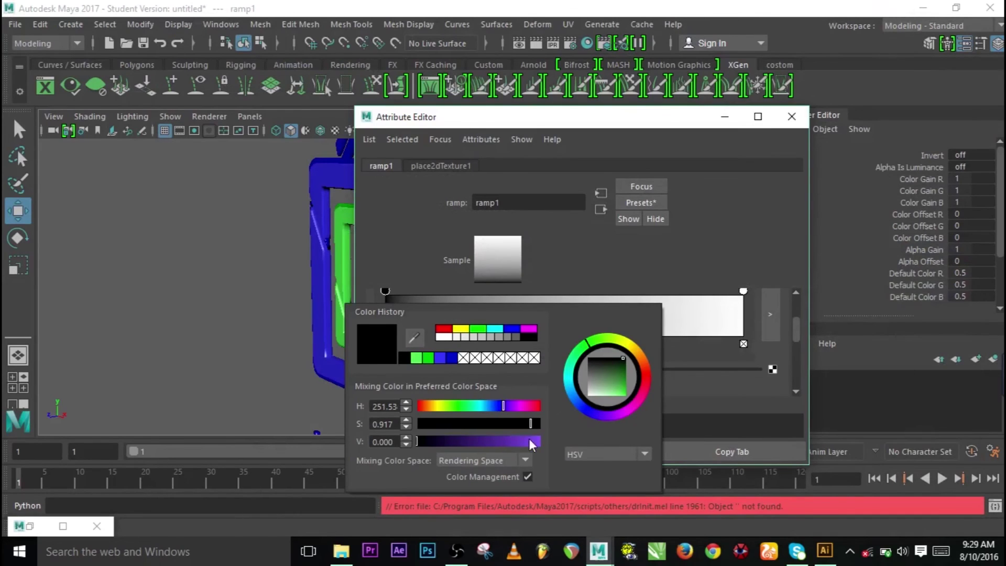
pyautogui.click(511, 329)
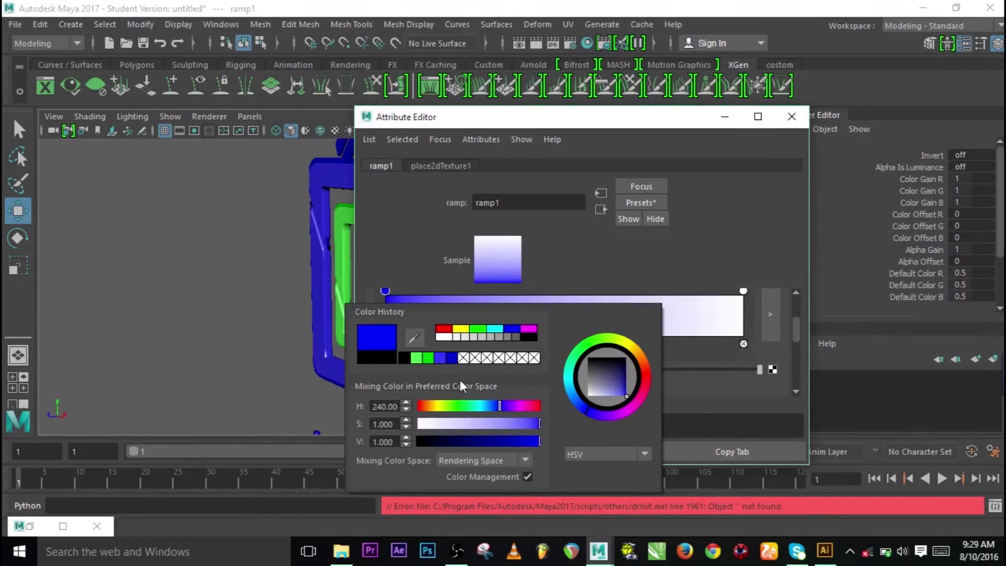
pyautogui.click(535, 424)
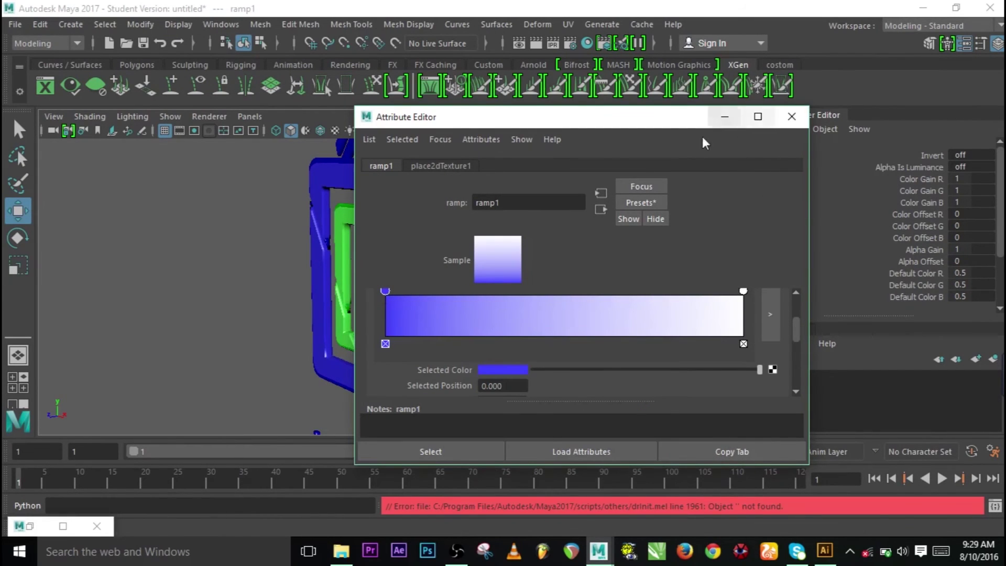
pyautogui.click(744, 291)
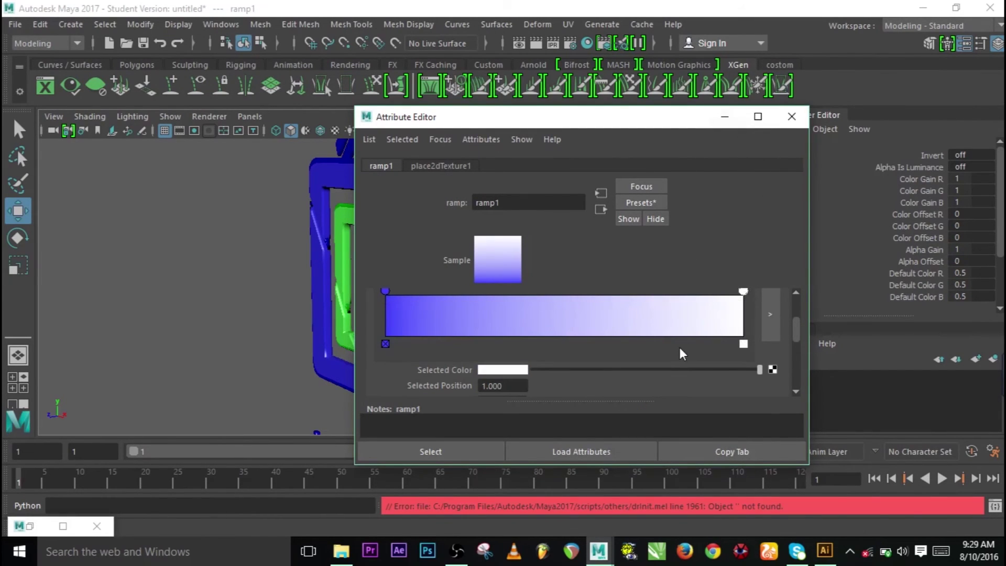
pyautogui.click(725, 116)
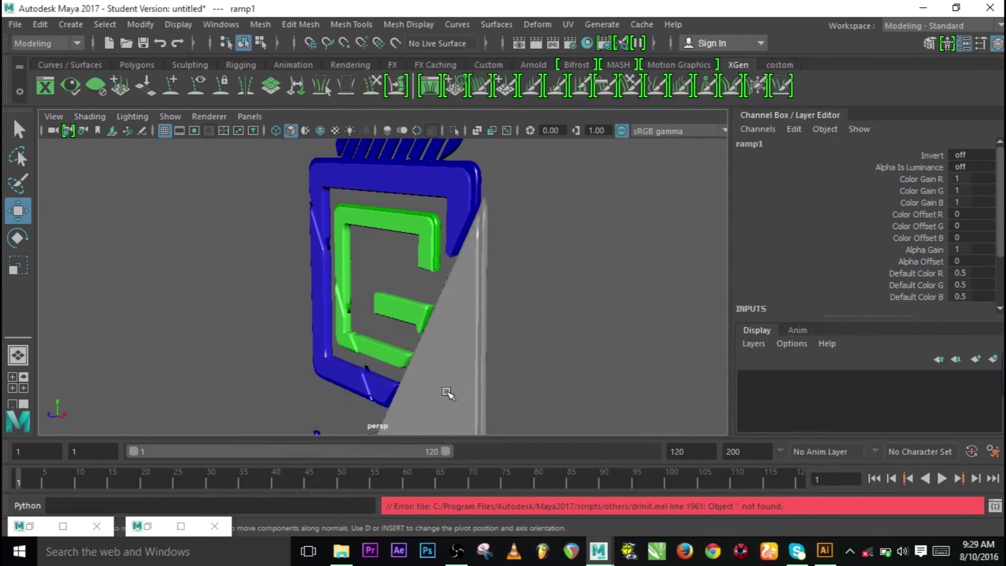
# Step: Turn on textured display and compare the plate with the Illustrator logo artwork
pyautogui.keyDown('alt'); pyautogui.moveTo(470, 373); pyautogui.dragTo(476, 292); pyautogui.keyUp('alt')
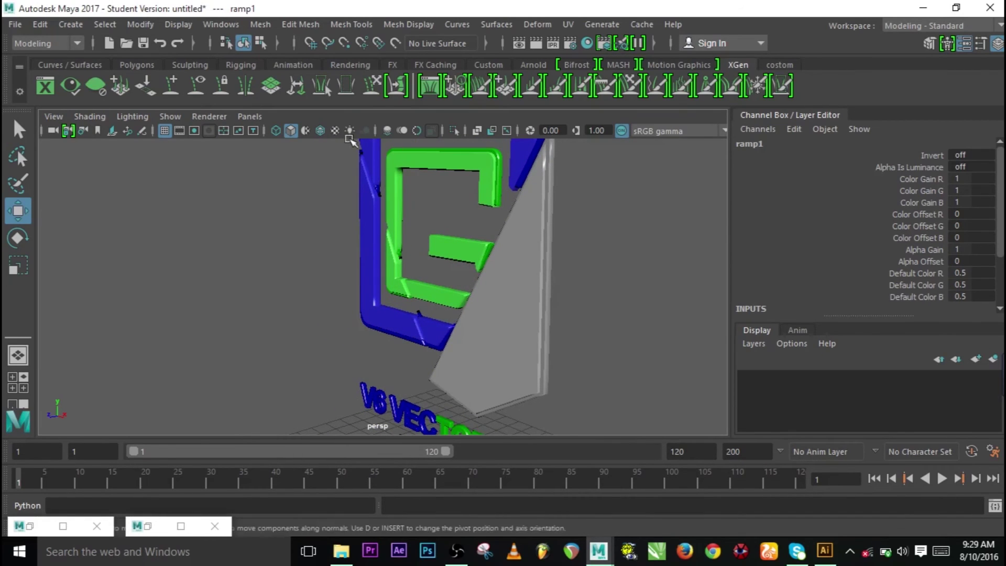
pyautogui.click(334, 130)
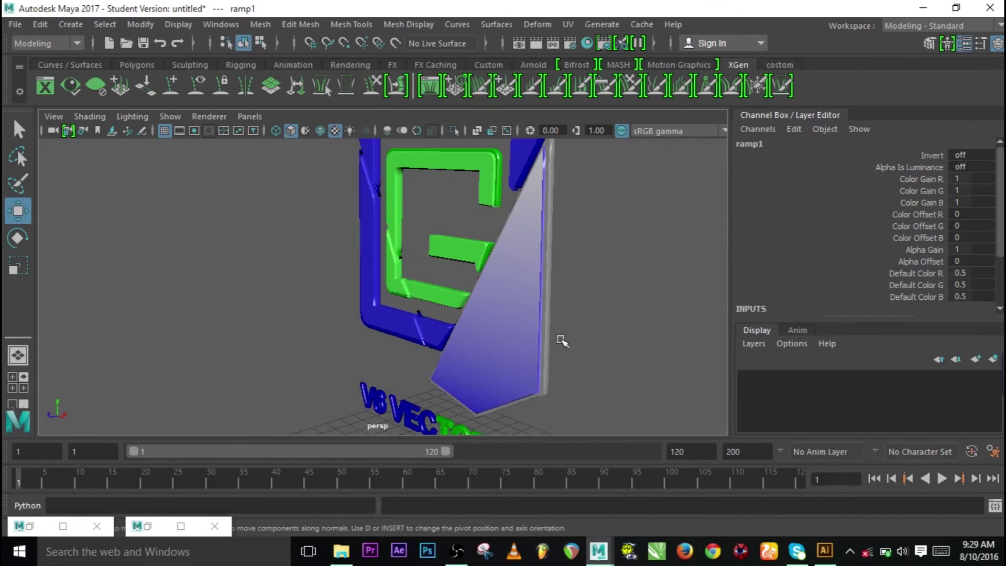
pyautogui.click(825, 551)
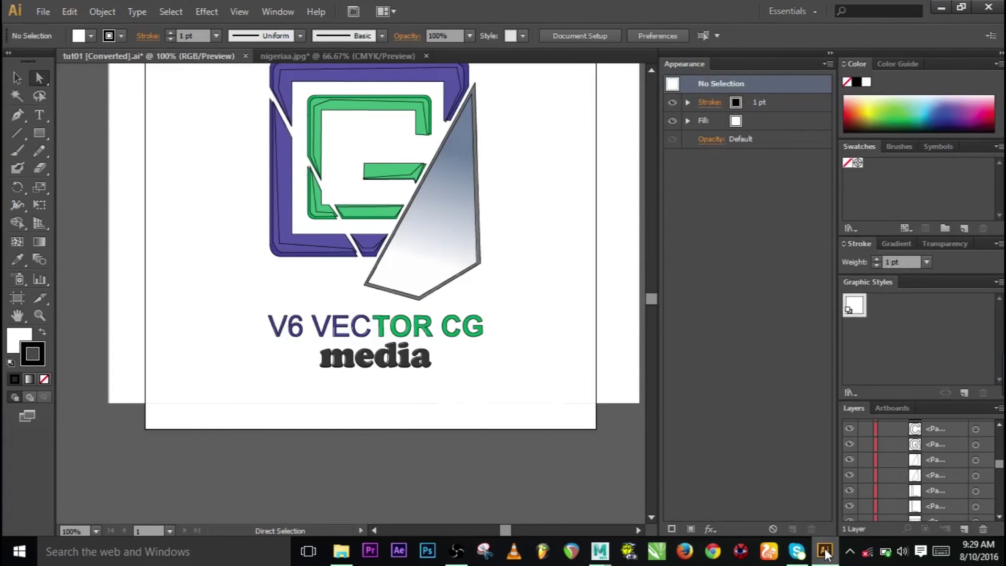
pyautogui.click(825, 551)
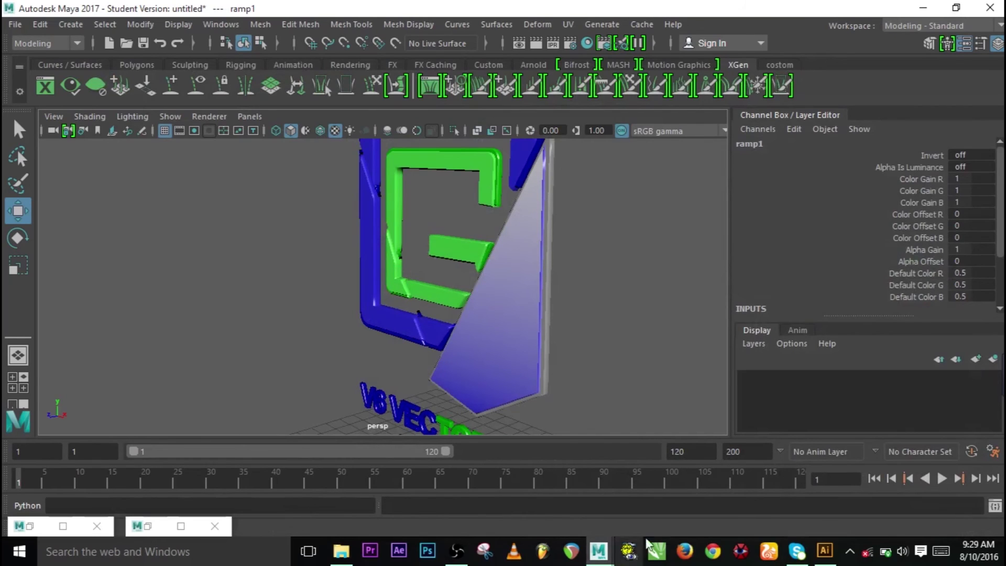
# Step: Move ramp1's white colour to position 0 and blue to position 1
pyautogui.click(180, 526)
pyautogui.moveTo(384, 292); pyautogui.dragTo(630, 297)
pyautogui.moveTo(743, 292); pyautogui.dragTo(222, 315)
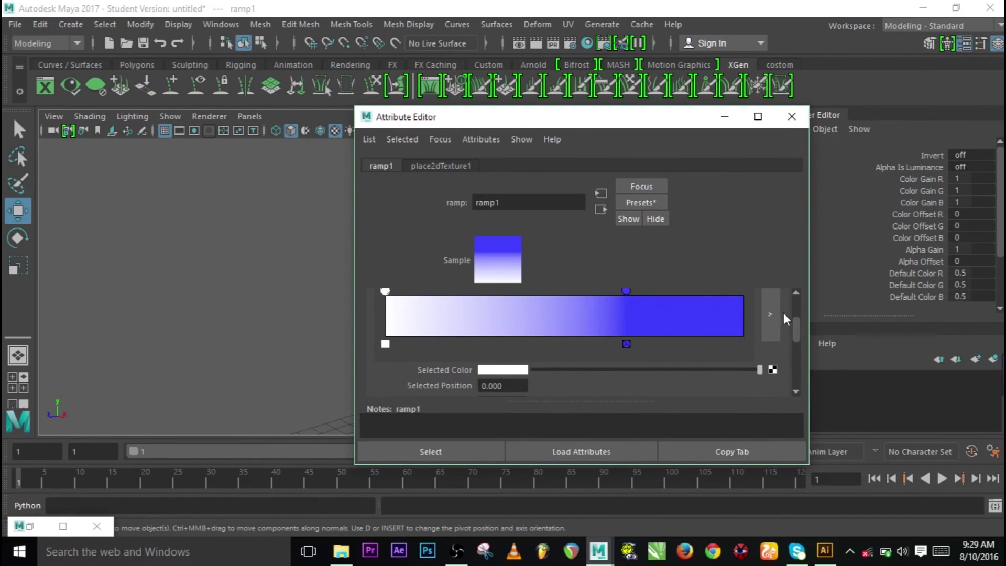
pyautogui.moveTo(627, 291)
pyautogui.mouseDown()
pyautogui.moveTo(782, 303)
pyautogui.moveTo(806, 381)
pyautogui.mouseUp()
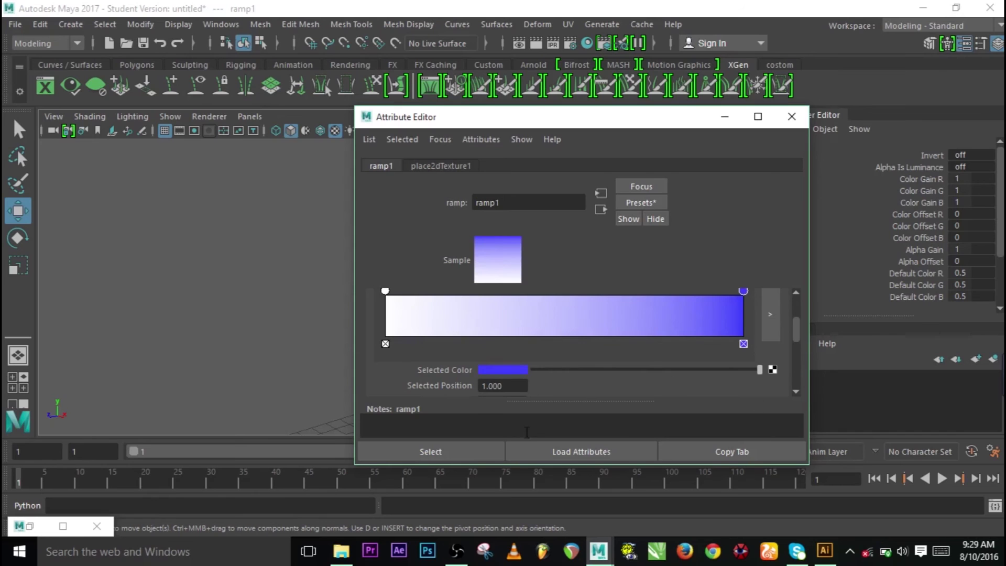
pyautogui.click(792, 117)
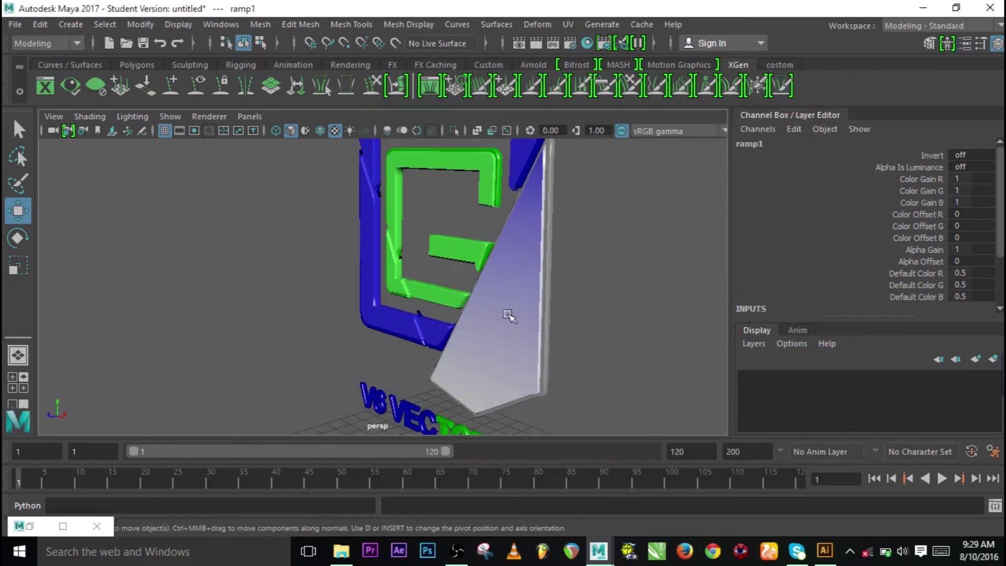
pyautogui.scroll(-8, 515, 361)
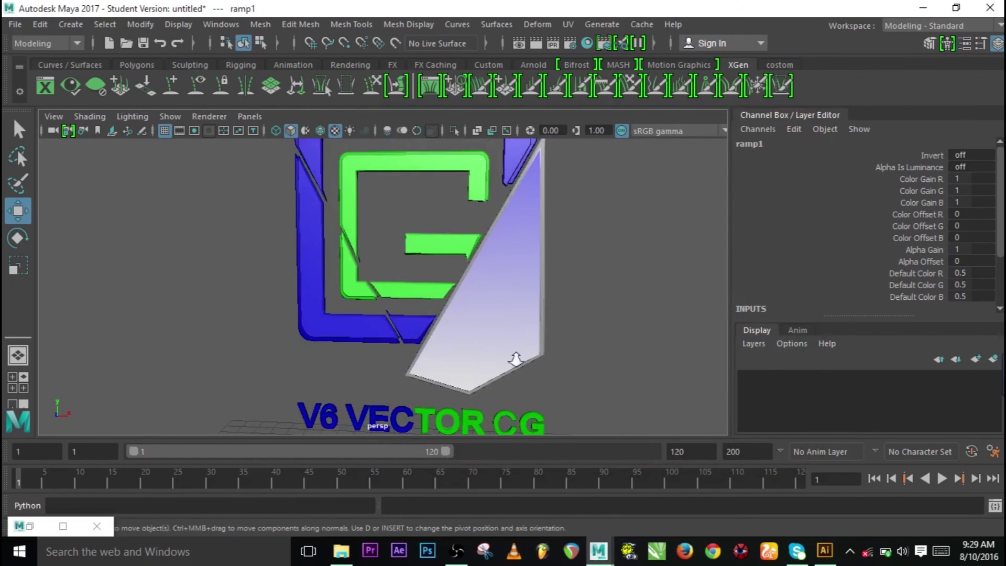
pyautogui.keyDown('alt'); pyautogui.moveTo(456, 360); pyautogui.dragTo(456, 357); pyautogui.keyUp('alt')
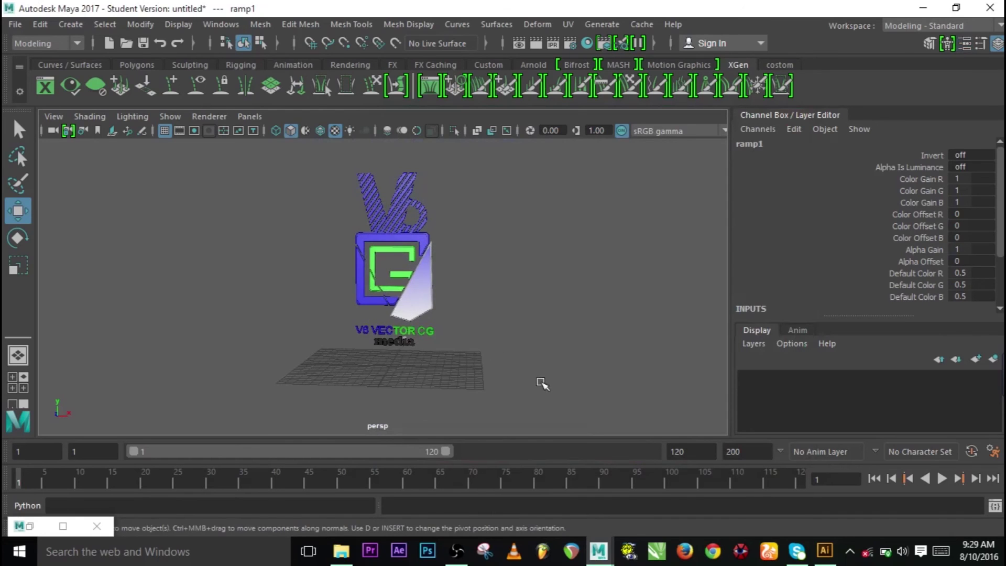
pyautogui.click(824, 551)
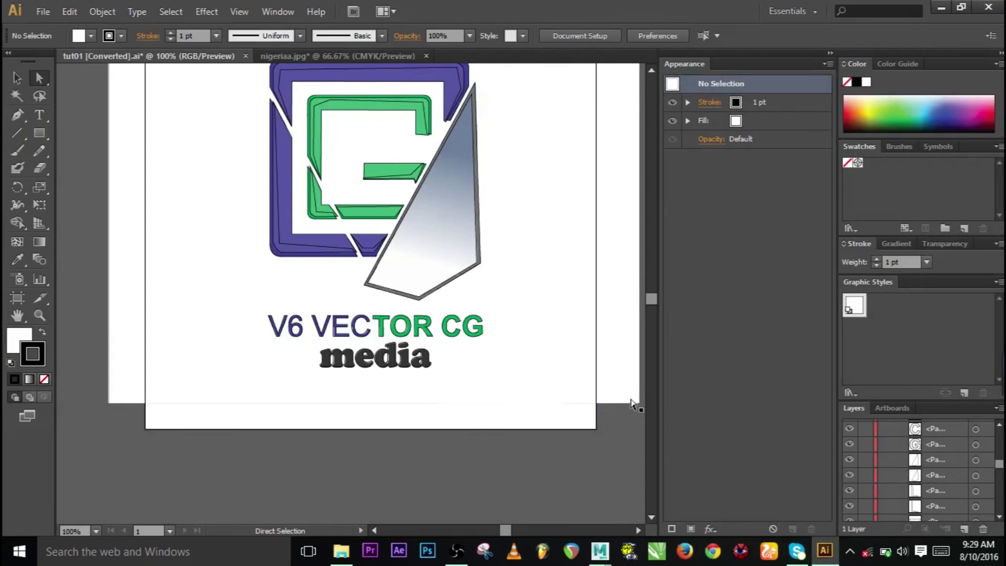
pyautogui.click(942, 7)
pyautogui.click(517, 266)
pyautogui.keyDown('alt'); pyautogui.moveTo(474, 238); pyautogui.dragTo(426, 322); pyautogui.keyUp('alt')
pyautogui.keyDown('alt'); pyautogui.moveTo(427, 322); pyautogui.dragTo(536, 337, button='right'); pyautogui.keyUp('alt')
pyautogui.keyDown('alt'); pyautogui.moveTo(517, 377); pyautogui.dragTo(488, 428, button='middle'); pyautogui.keyUp('alt')
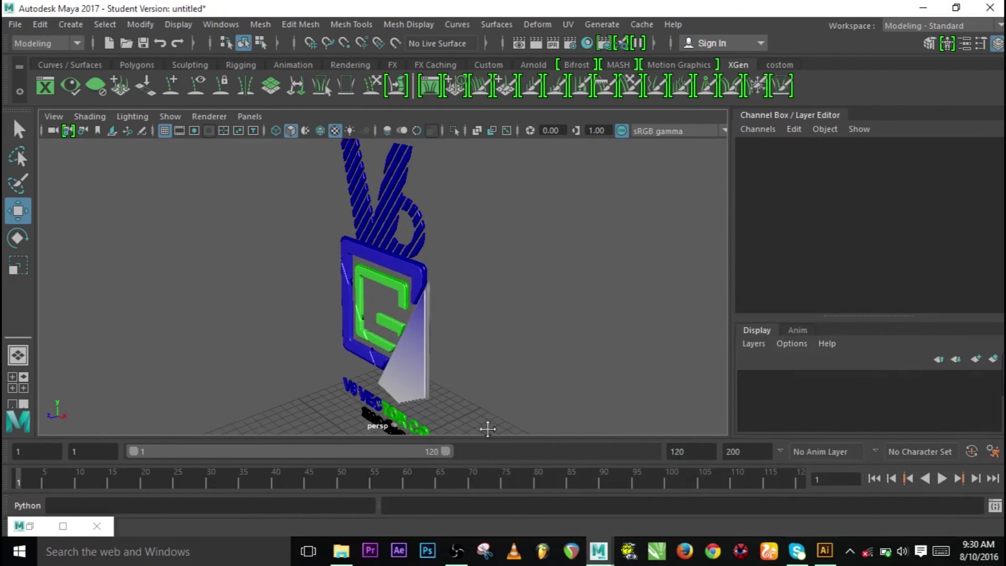
pyautogui.keyDown('alt'); pyautogui.moveTo(504, 362); pyautogui.dragTo(340, 256, button='right'); pyautogui.keyUp('alt')
pyautogui.keyDown('alt'); pyautogui.moveTo(341, 257); pyautogui.dragTo(529, 287); pyautogui.keyUp('alt')
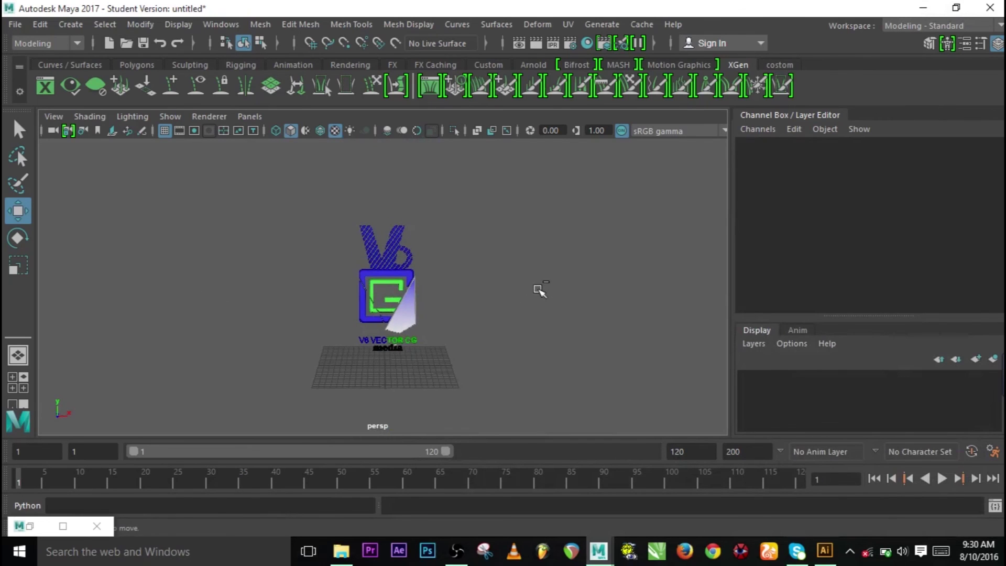
pyautogui.hotkey('ctrl', 's')
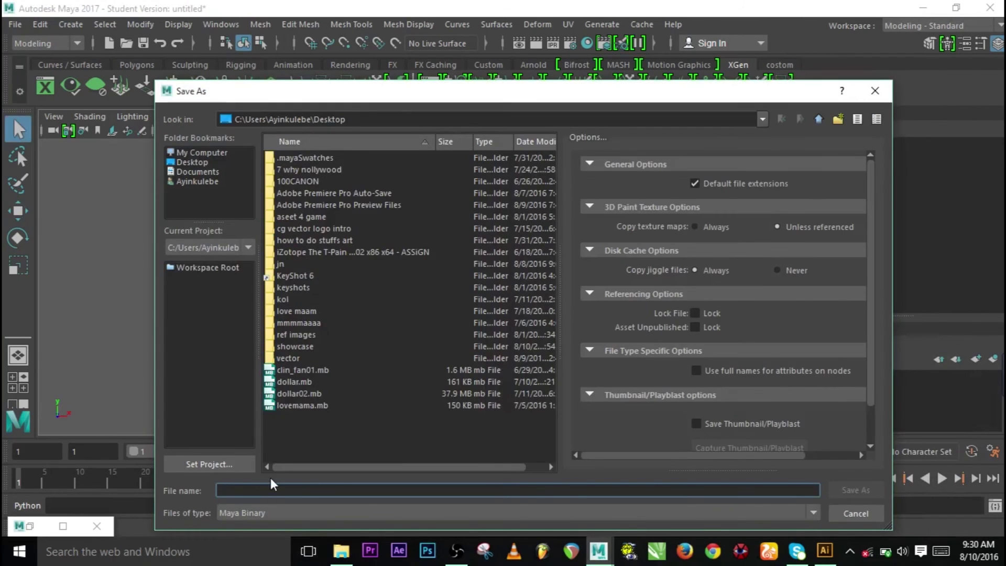
# Step: Enter 'logo' as the file name and save, continuing past the Student Version warning
pyautogui.write('logo')
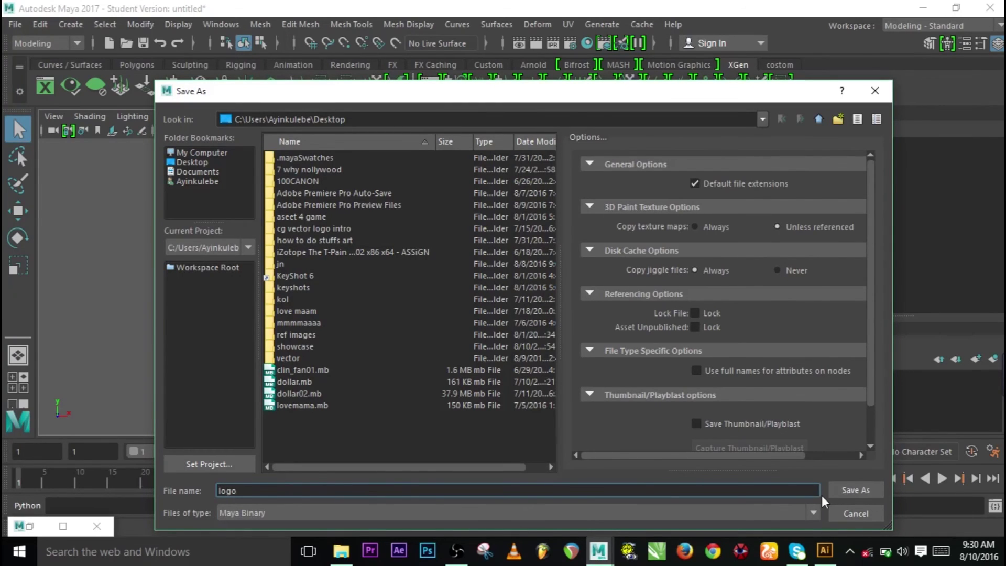
pyautogui.click(860, 489)
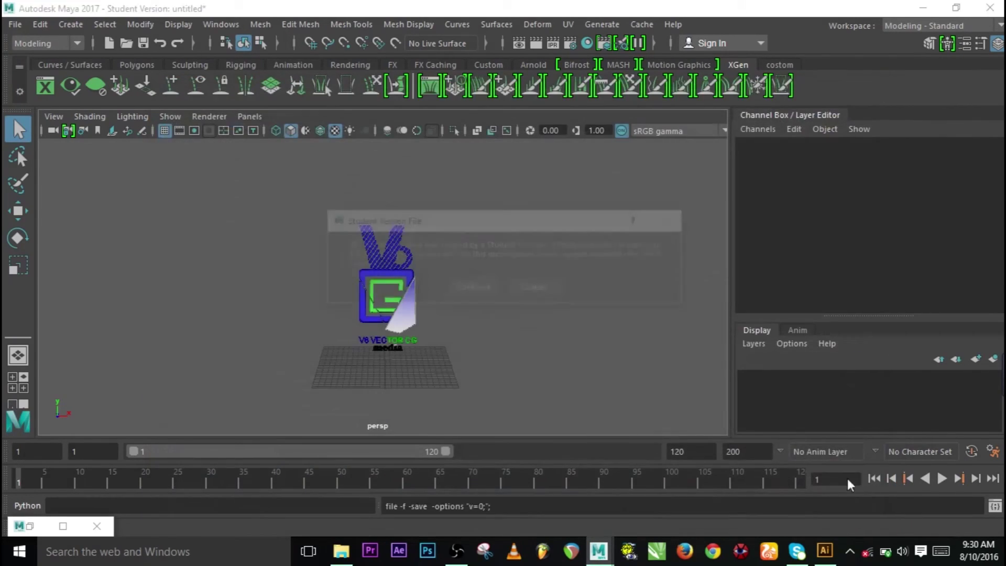
pyautogui.click(491, 290)
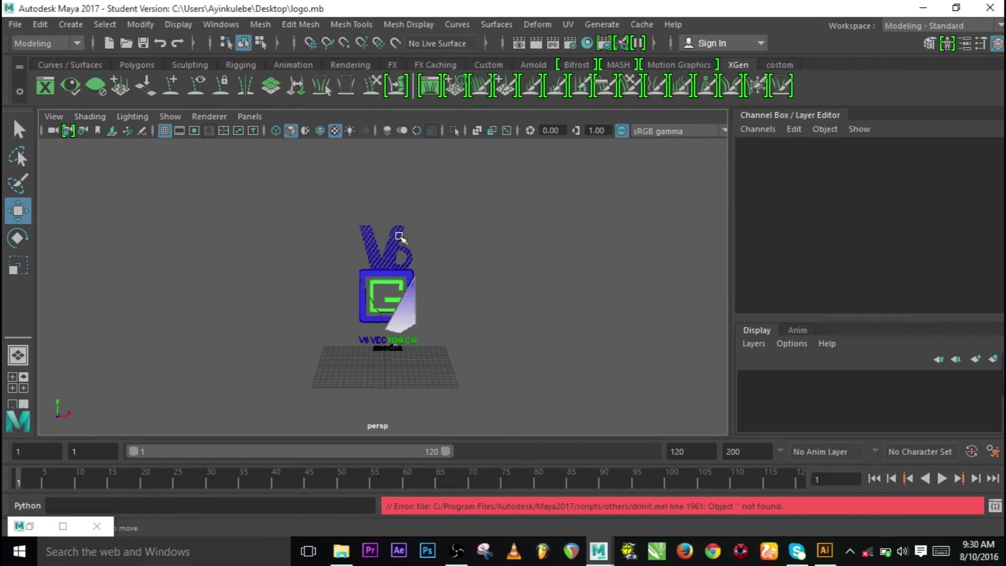
# Step: Key the logo at frame 1, slide it along Z at frame 30 with Auto Key, and play back
pyautogui.keyDown('alt'); pyautogui.moveTo(458, 267); pyautogui.dragTo(461, 303); pyautogui.keyUp('alt')
pyautogui.moveTo(310, 176); pyautogui.dragTo(484, 397)
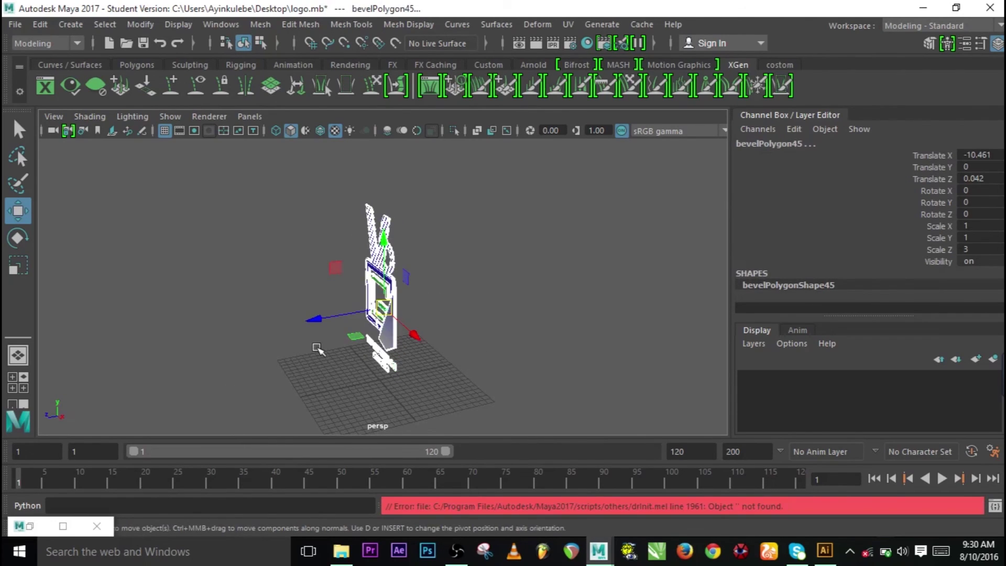
pyautogui.press('s')
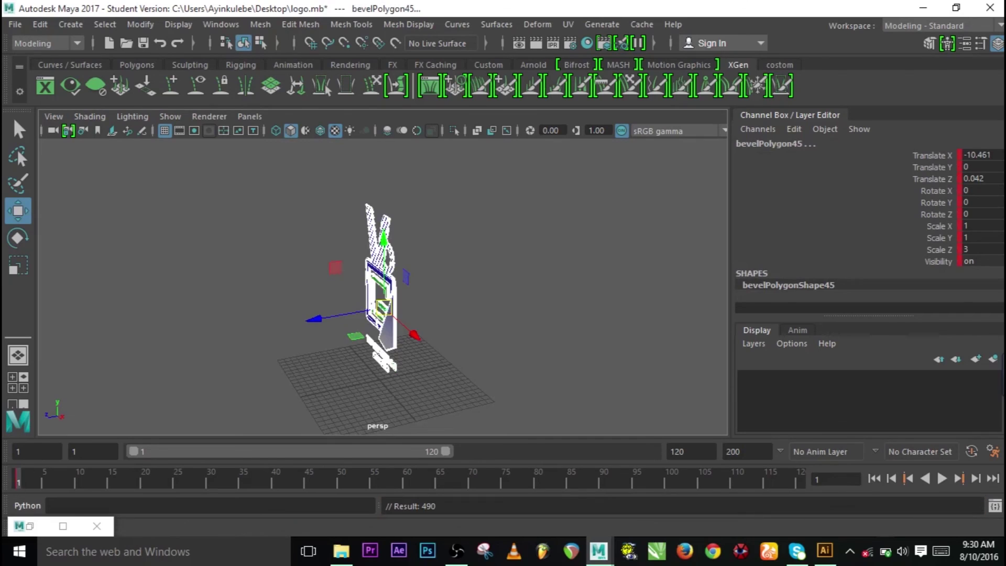
pyautogui.click(972, 451)
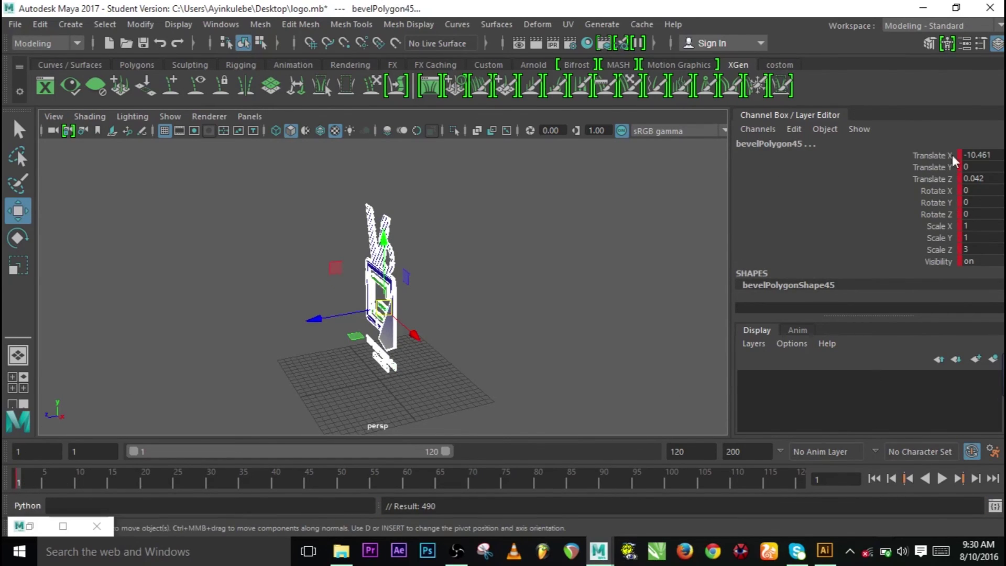
pyautogui.moveTo(309, 311); pyautogui.dragTo(311, 329)
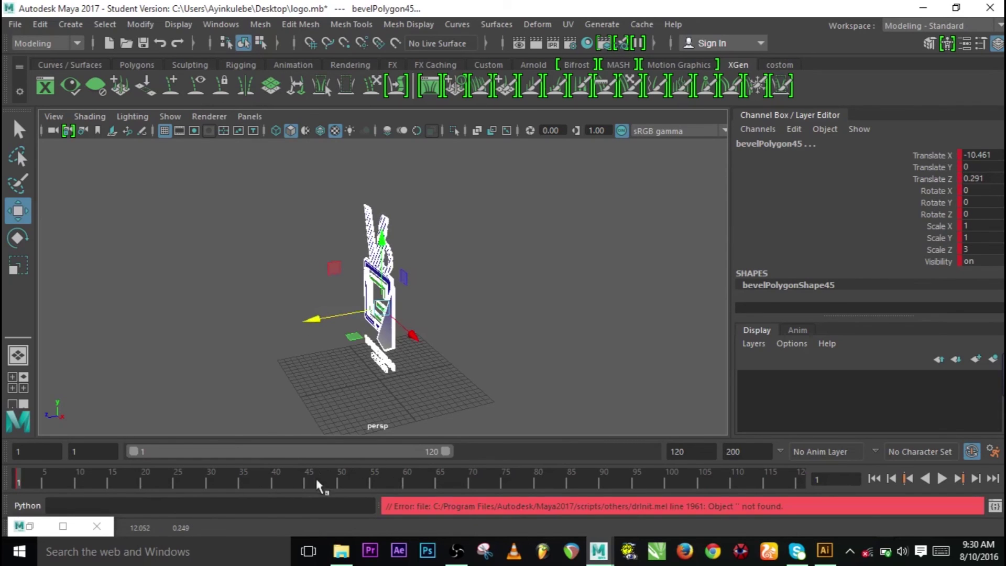
pyautogui.click(209, 474)
pyautogui.moveTo(314, 321); pyautogui.dragTo(656, 262)
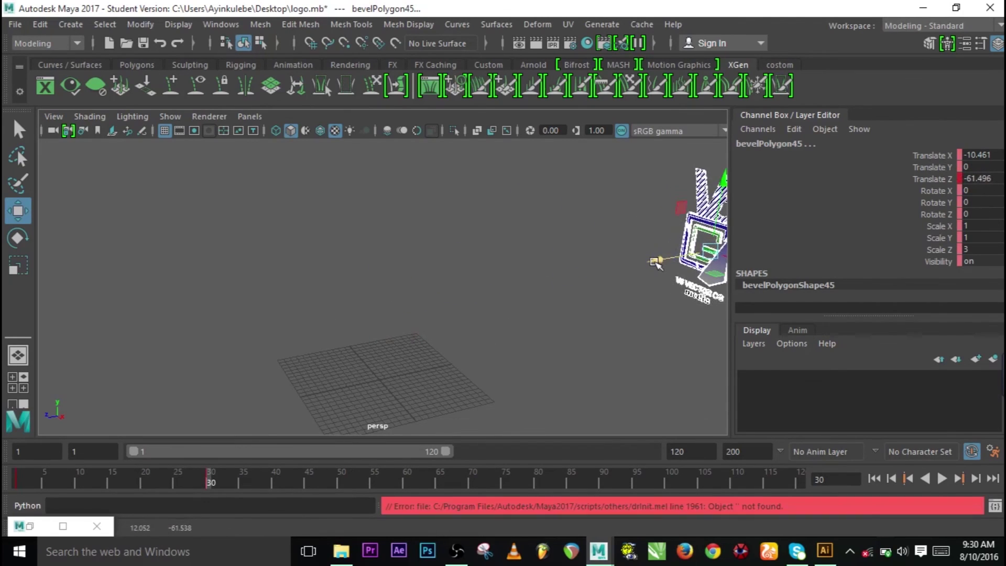
pyautogui.hotkey('alt', 'v')
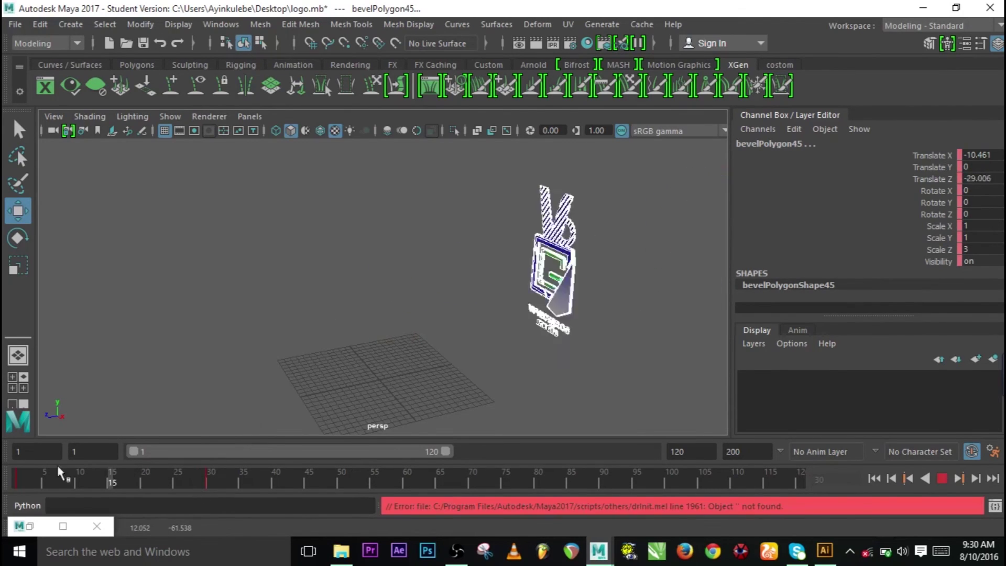
pyautogui.moveTo(229, 472); pyautogui.dragTo(17, 478)
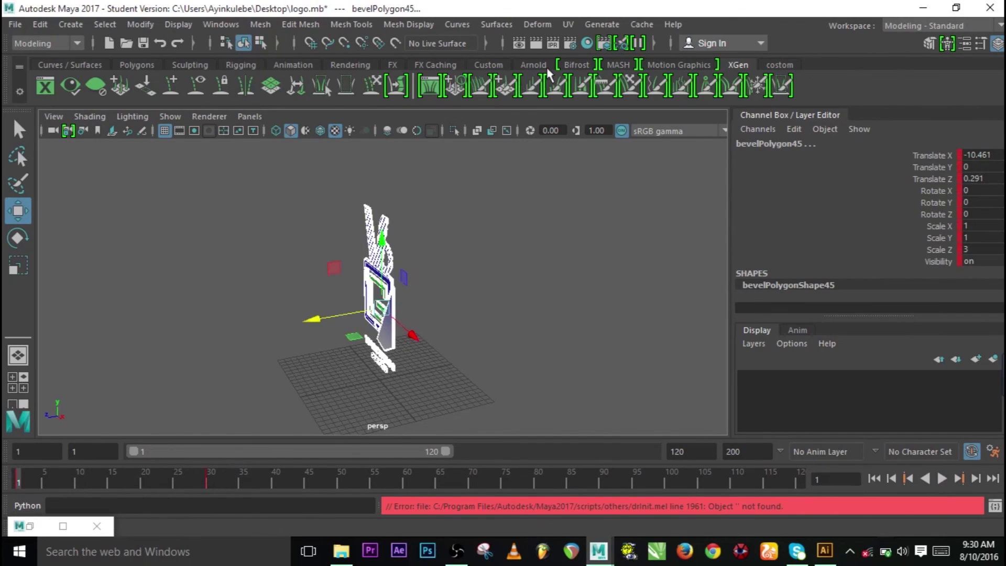
# Step: Switch to the Rendering menu set and open the Render menu
pyautogui.click(69, 43)
pyautogui.click(52, 117)
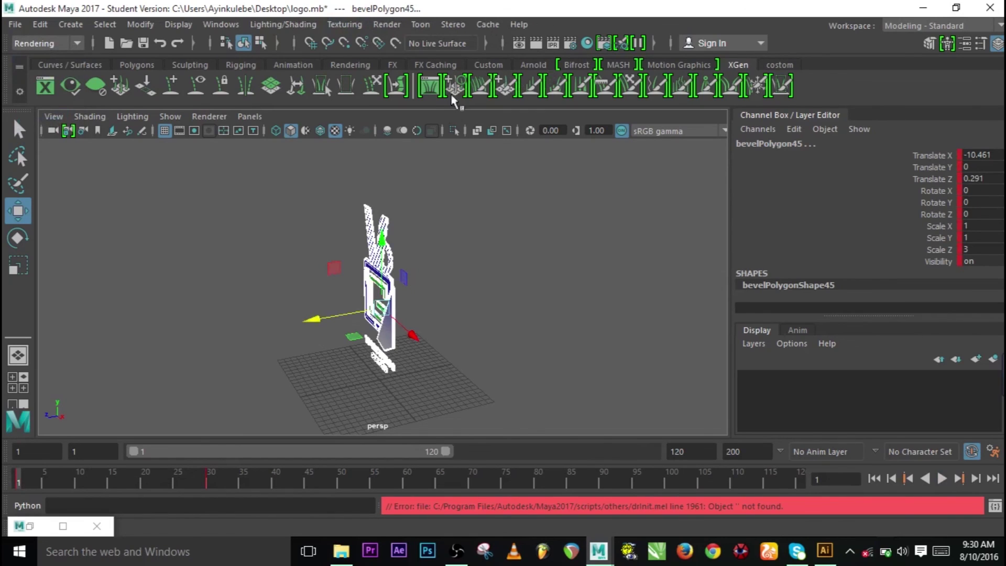
pyautogui.click(388, 24)
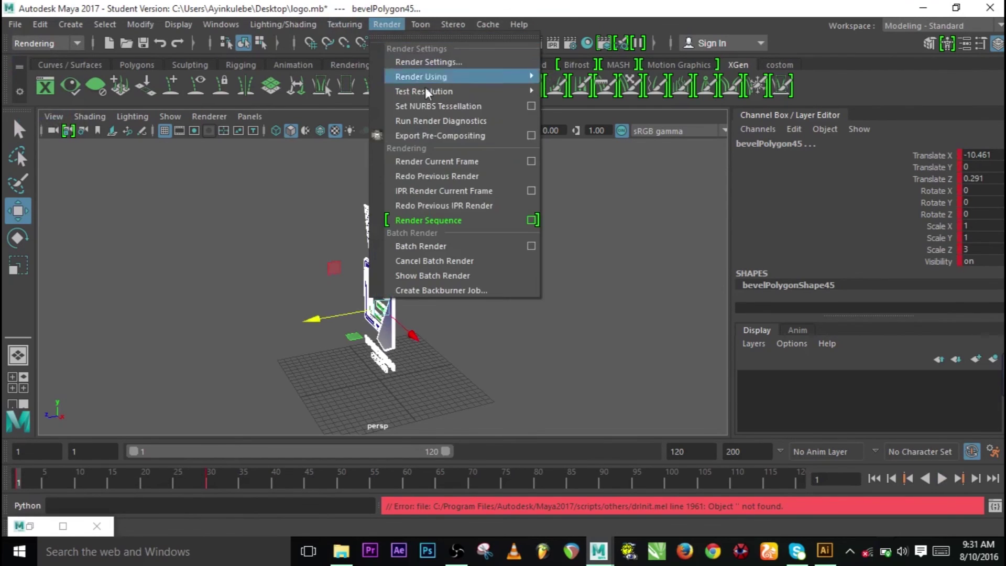